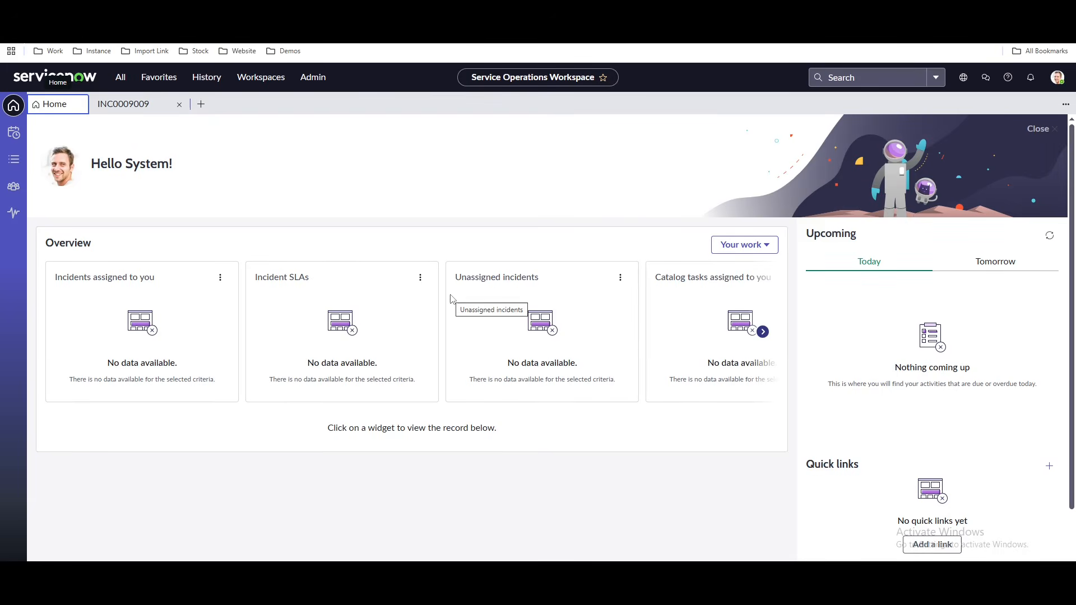
Open incident INC0009009 and view its Resolve dialog, then close the dialog without resolving the incident.
click(135, 103)
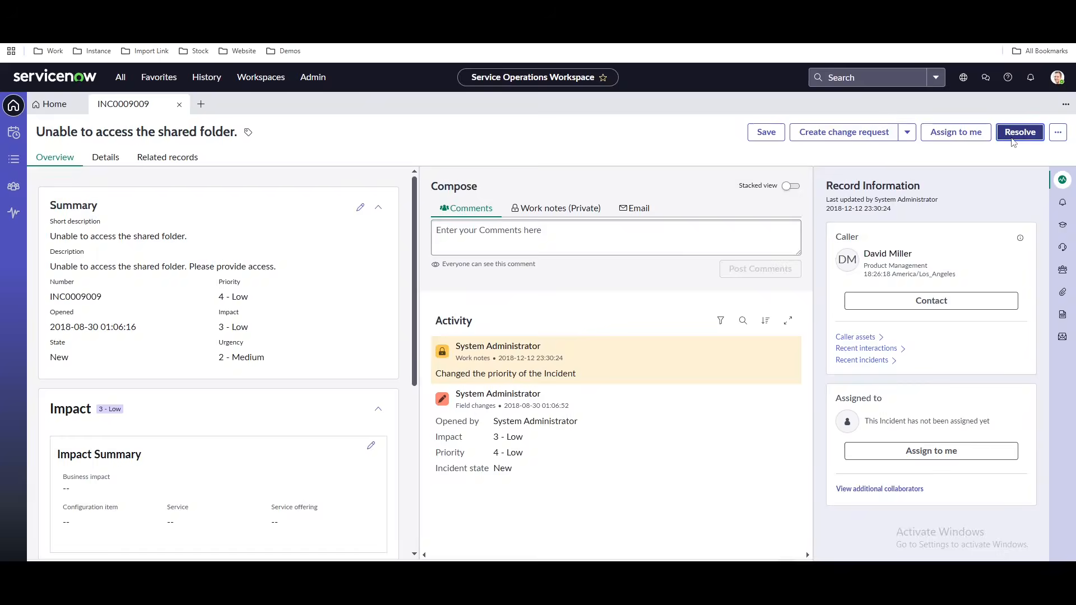
click(1014, 141)
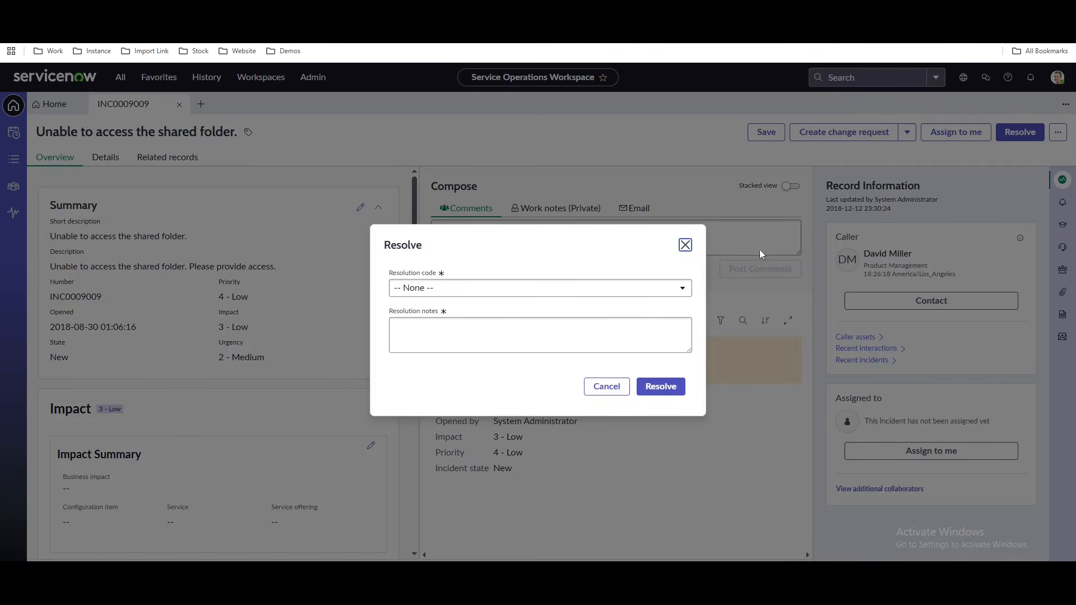
click(685, 245)
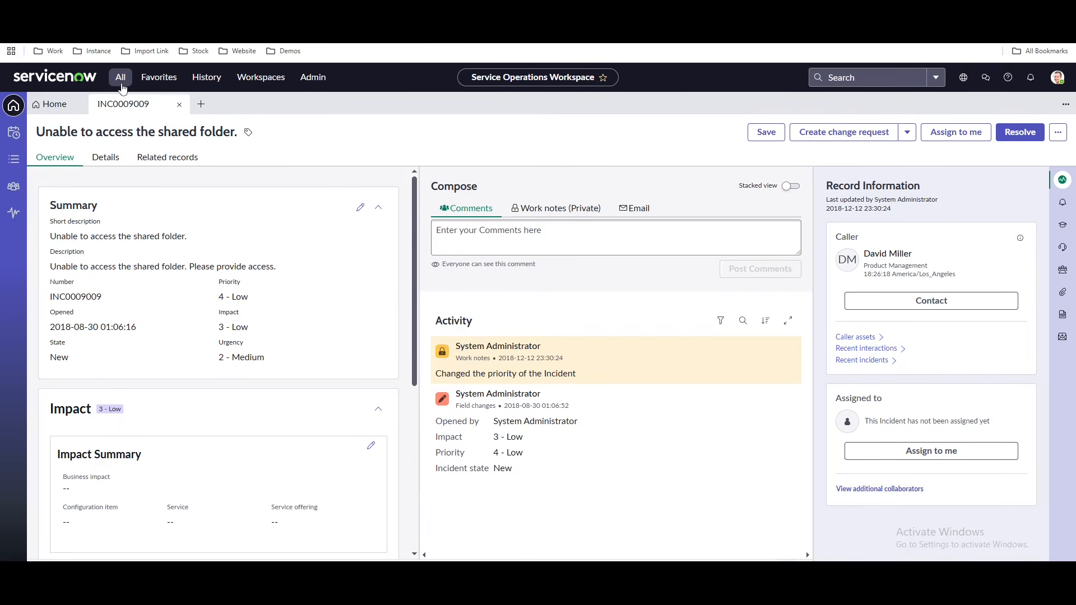
Start a new declarative action of type Form and check the available Implemented as options.
click(121, 84)
text(decla)
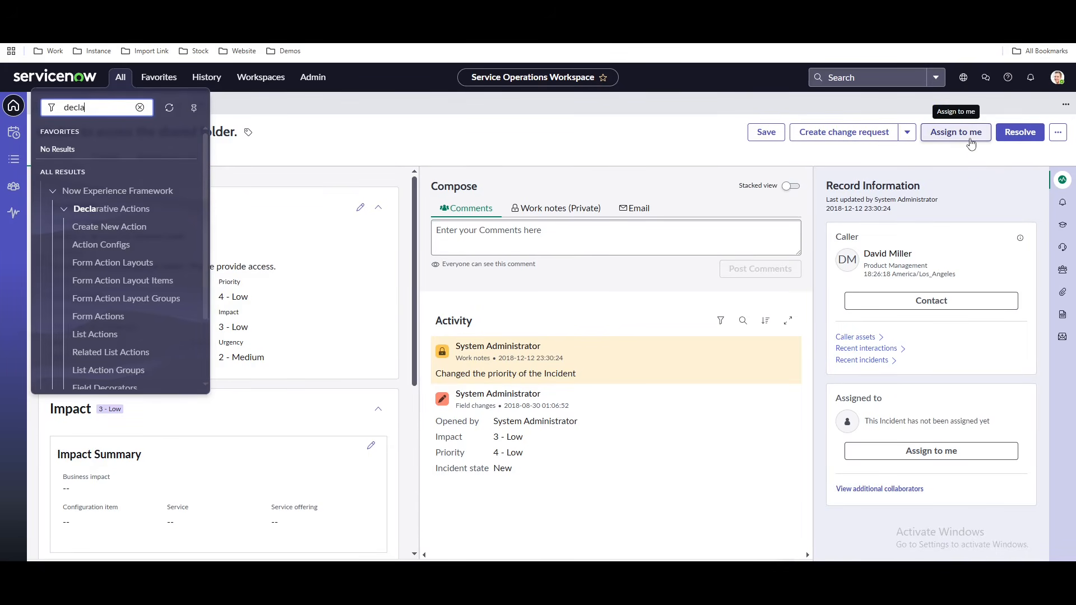
click(141, 229)
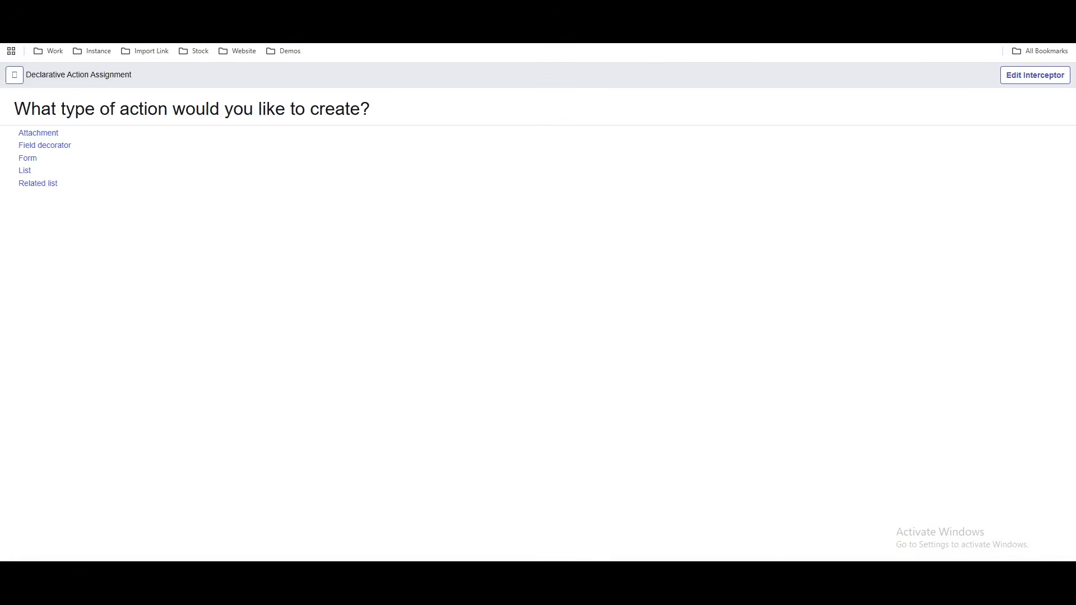
click(30, 162)
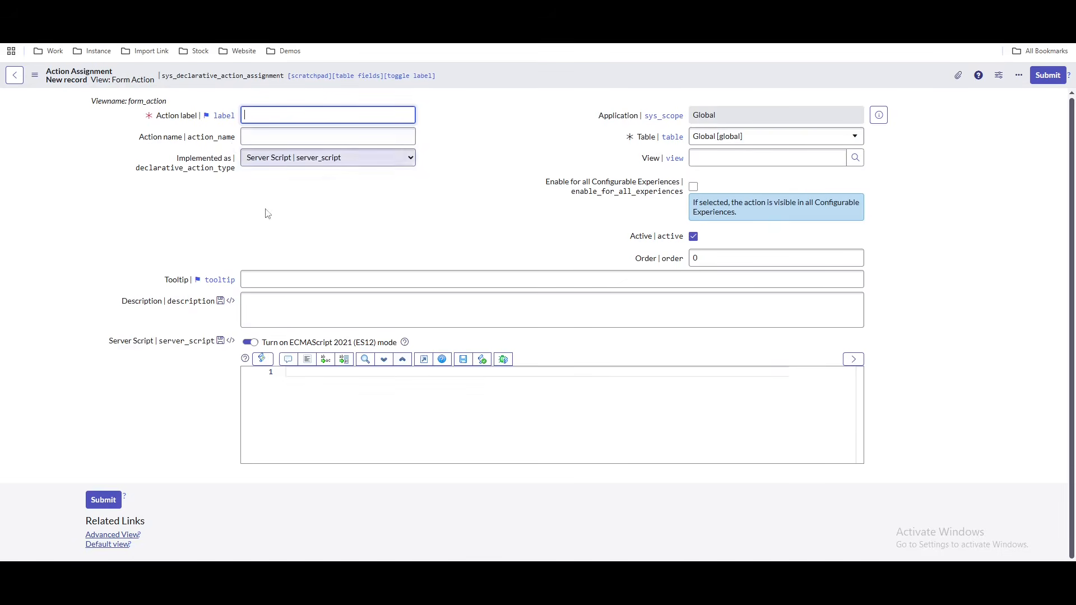
click(329, 162)
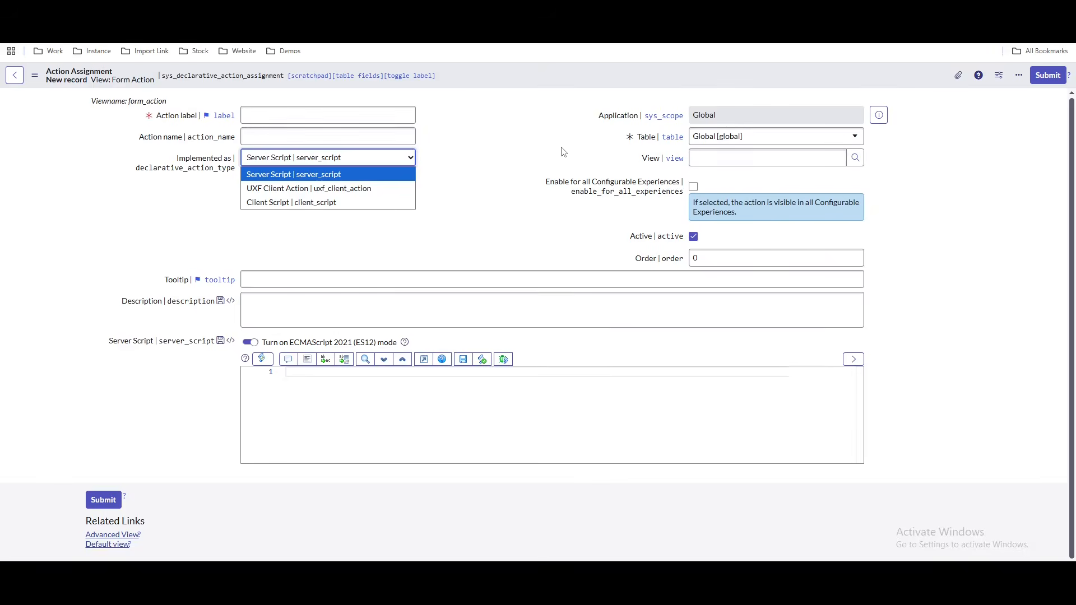
click(509, 138)
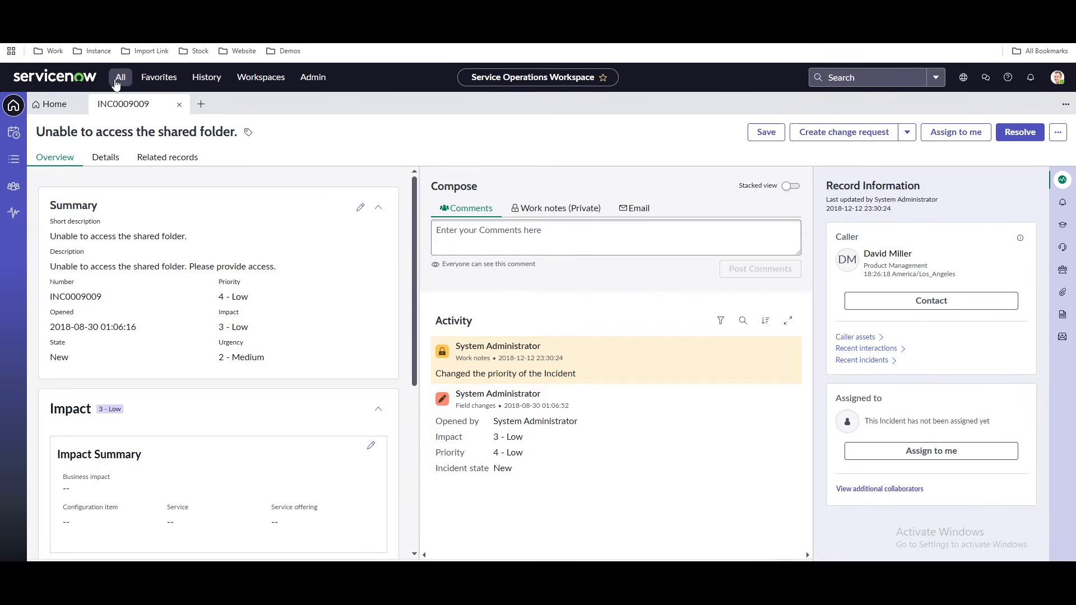
Open the record list of the sys_declarative_action_assignment table.
click(116, 83)
key(ctrl+a)
text(sys_declarative_action_assignment)
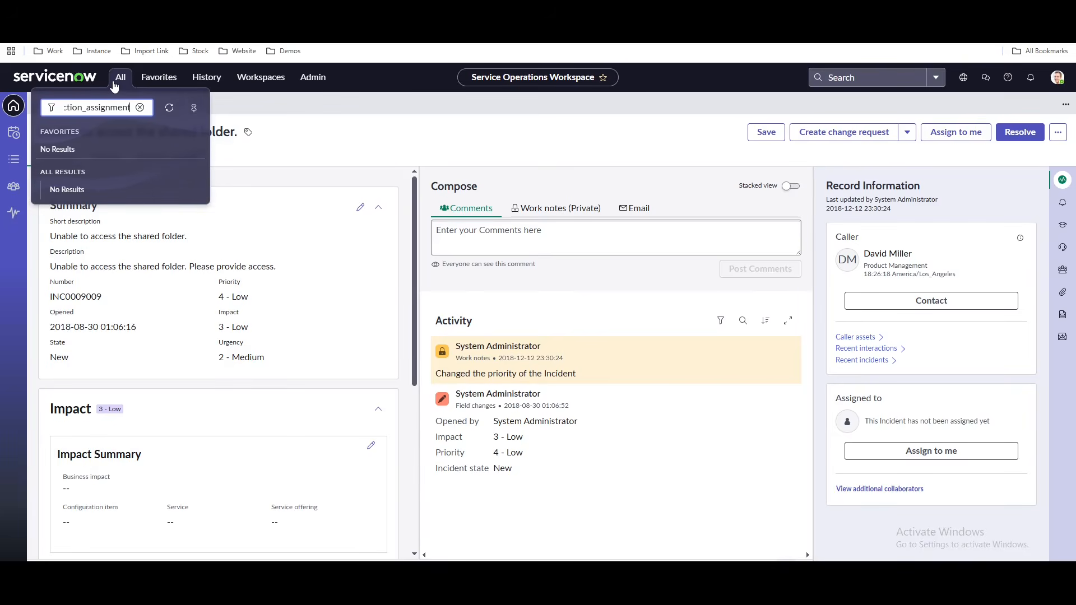
text(.LIST)
key(Return)
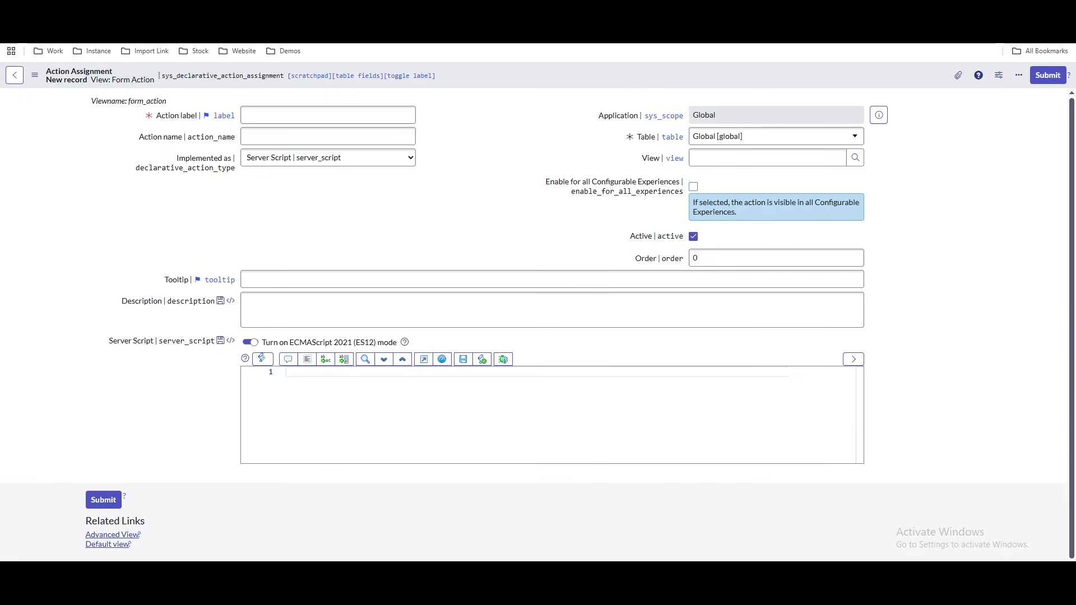
click(15, 76)
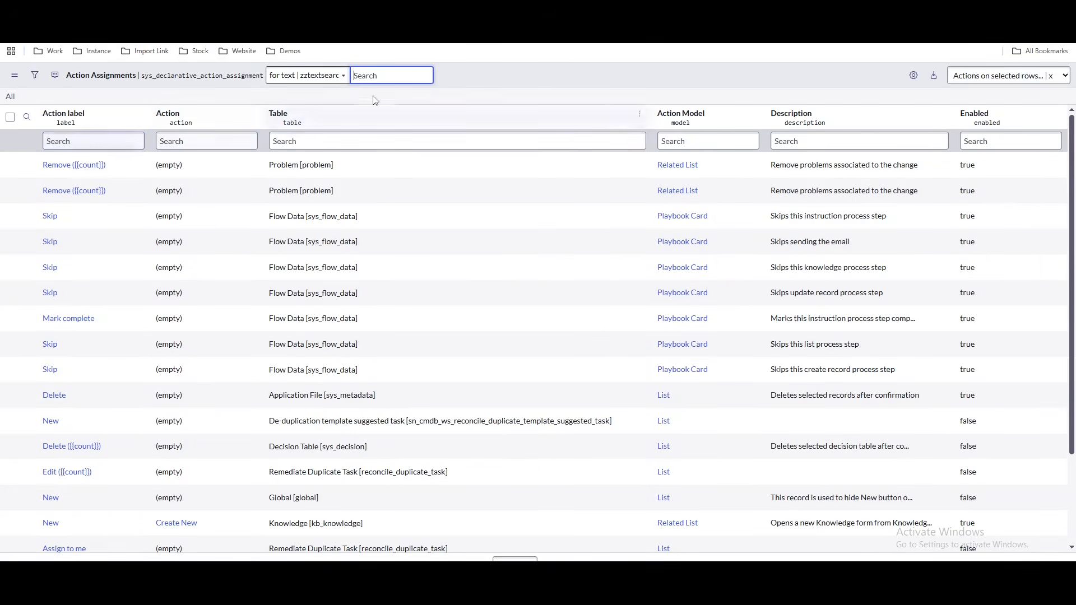
Filter the action assignments by the label Resolve and open the one for the Incident table.
click(130, 140)
text(Resolve)
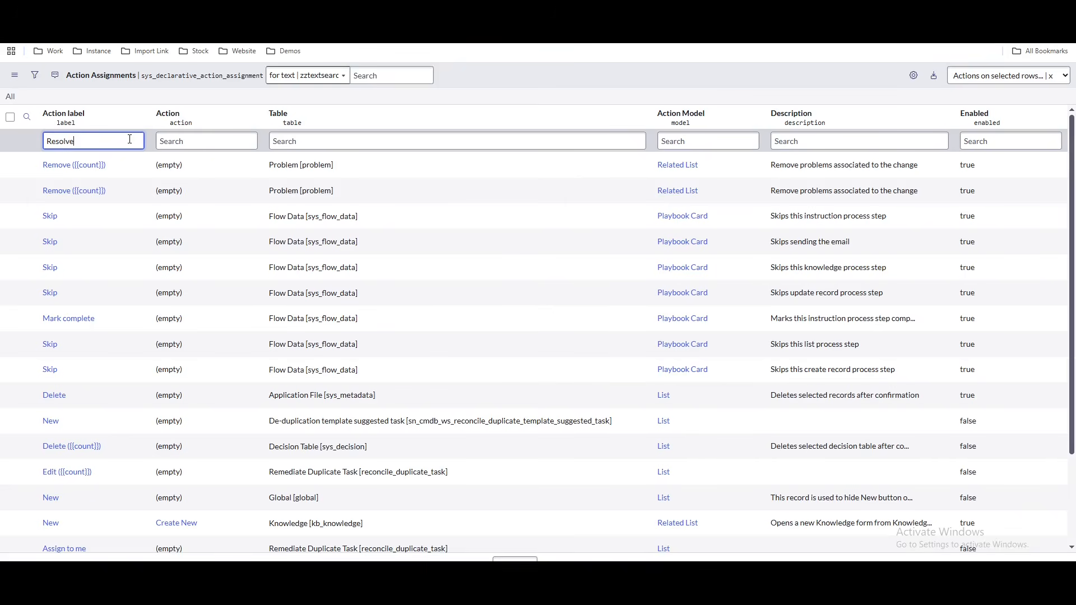
key(Return)
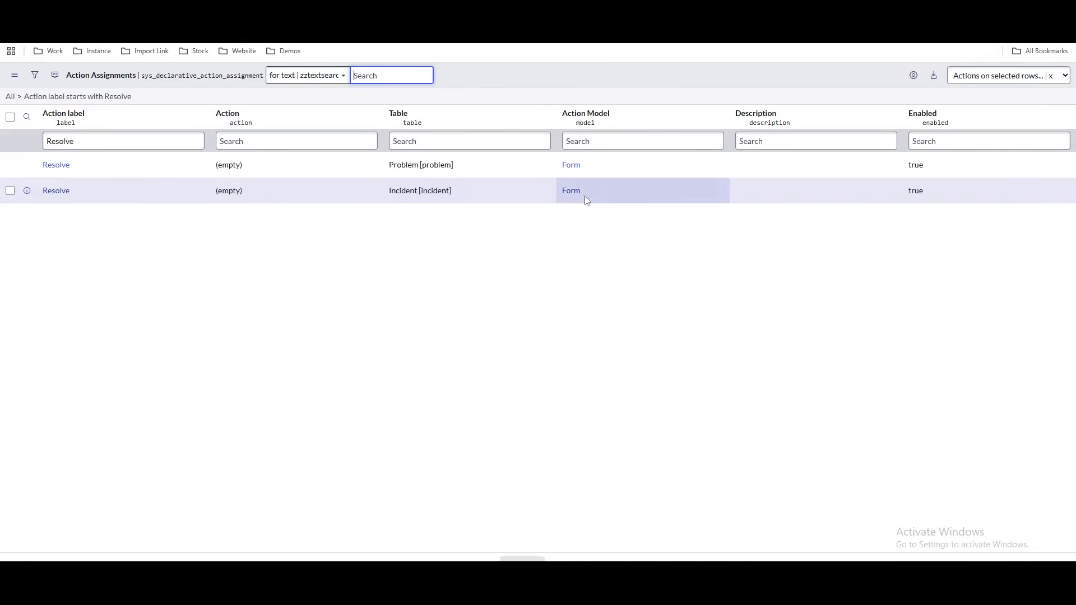
click(46, 194)
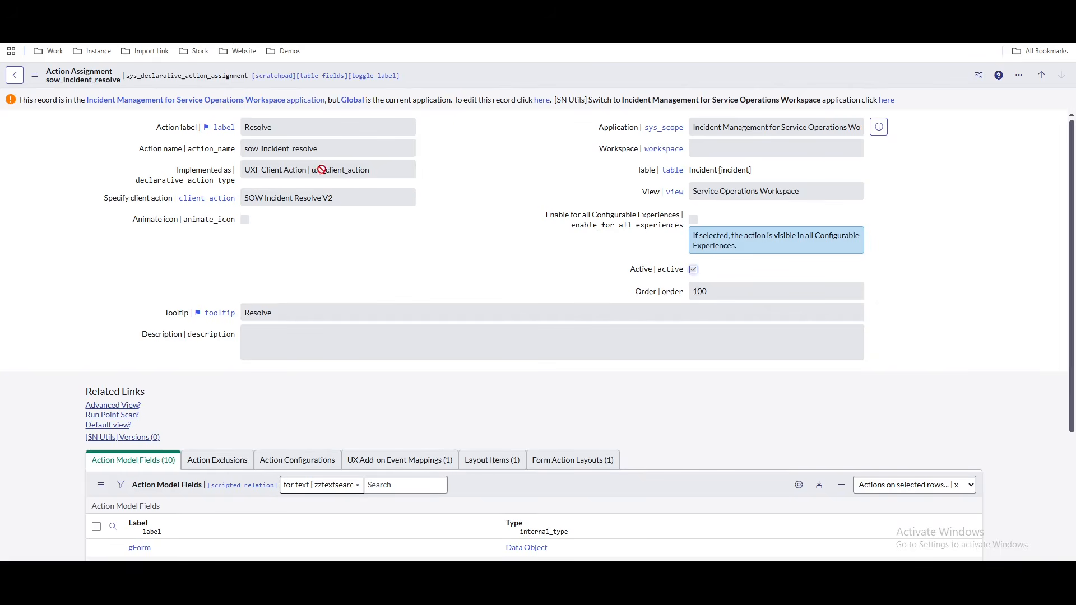
In the new form action record, set the action label to Onhold and the table to incident.
click(392, 10)
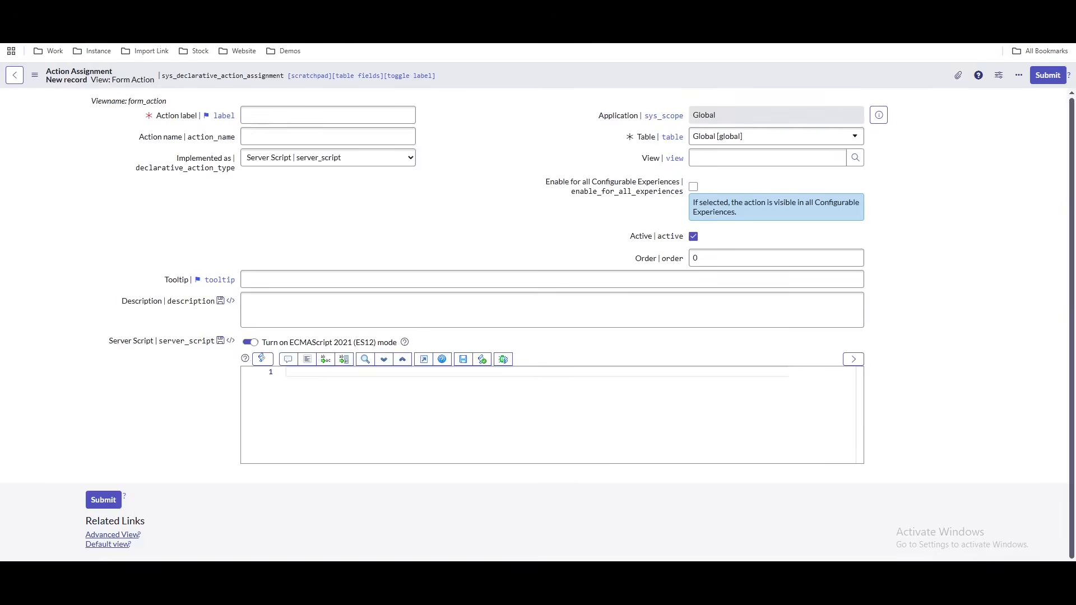
click(361, 107)
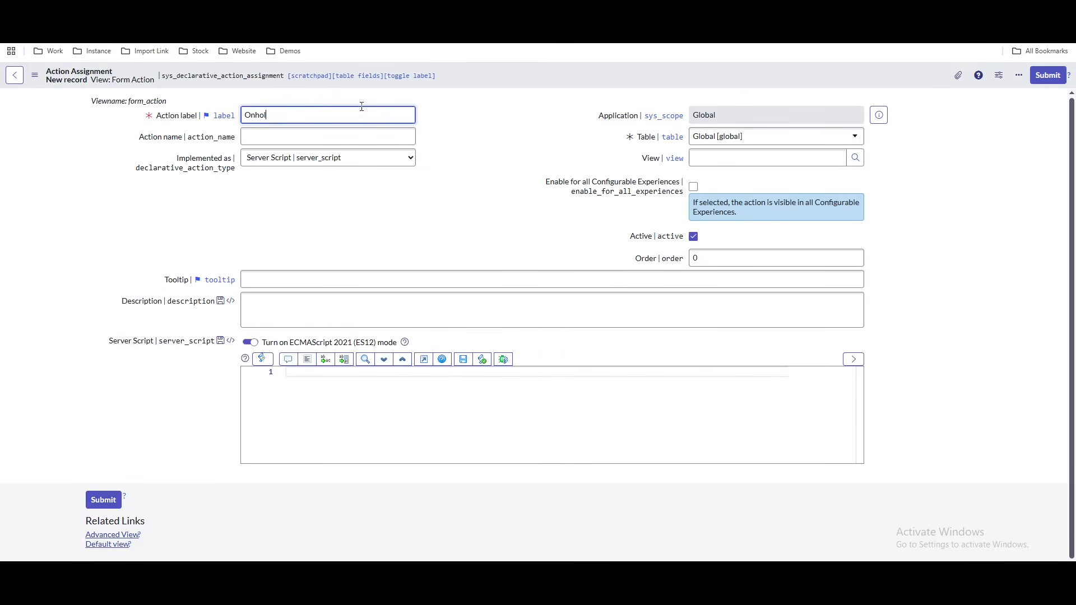
click(470, 157)
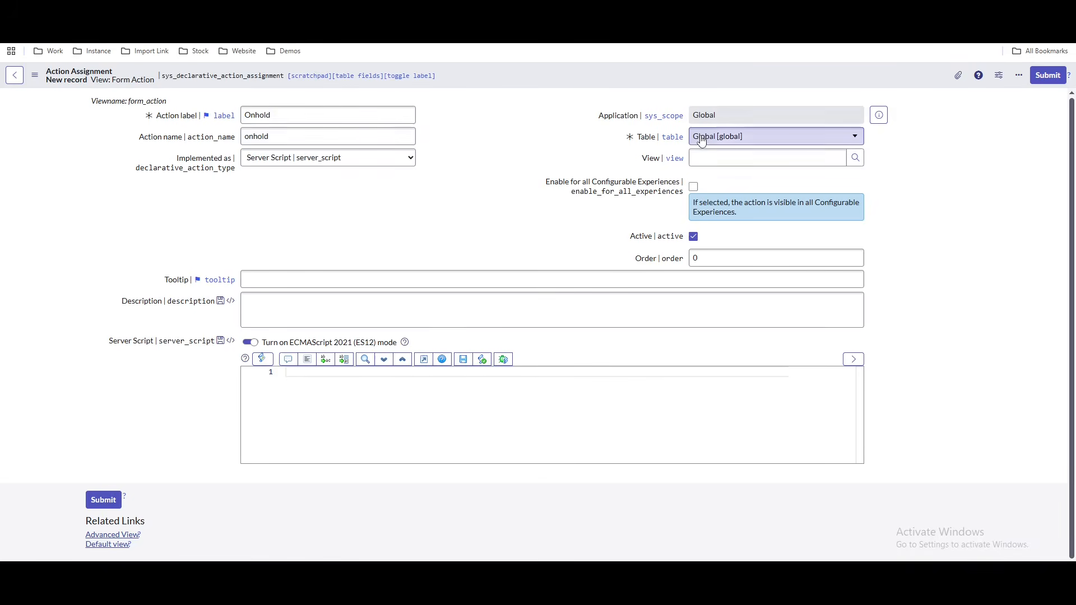
double_click(645, 145)
text(incident)
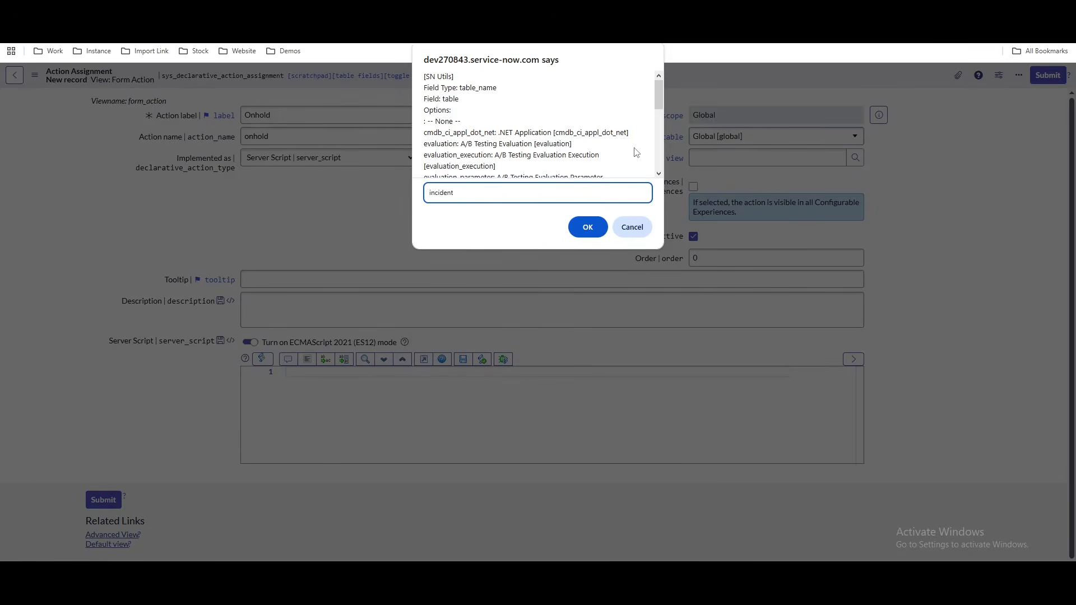
key(Return)
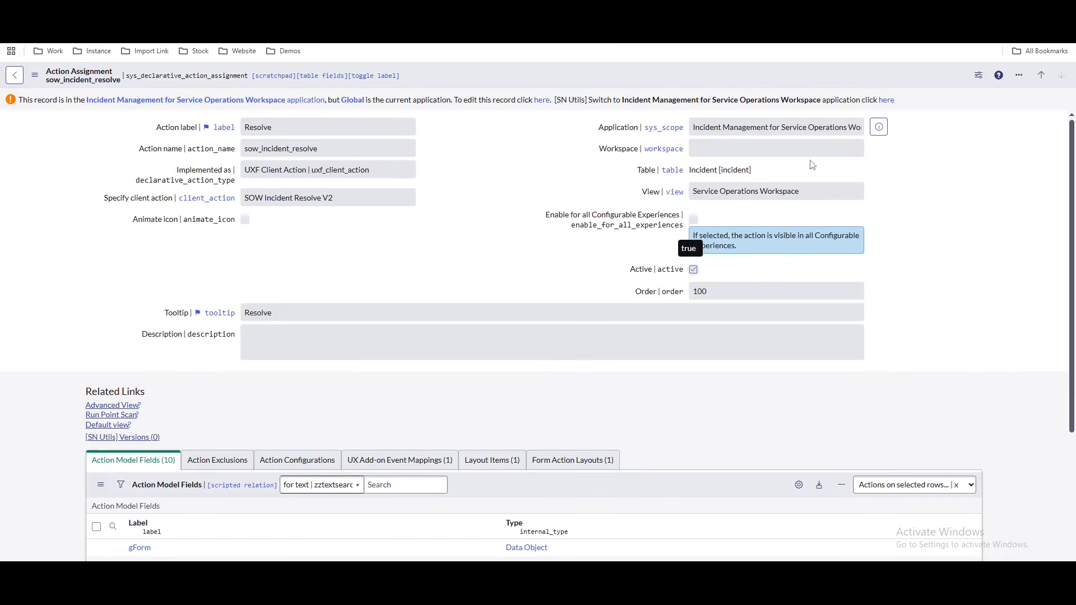
Copy the view Service Operations Workspace from the Resolve action into the View field of the new Onhold action.
double_click(807, 191)
triple_click(743, 189)
key(ctrl+c)
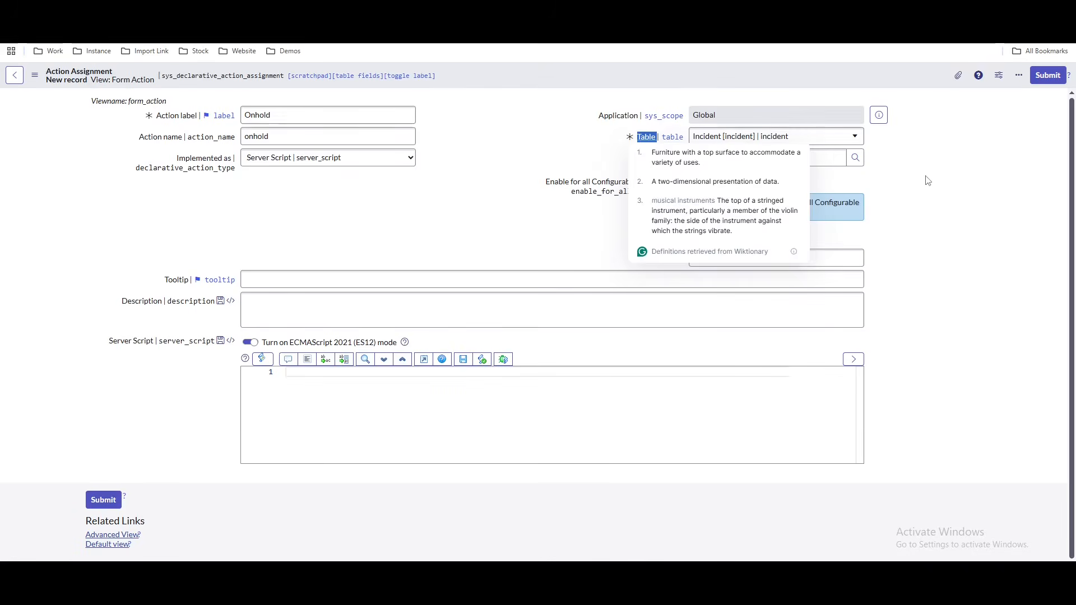
click(829, 159)
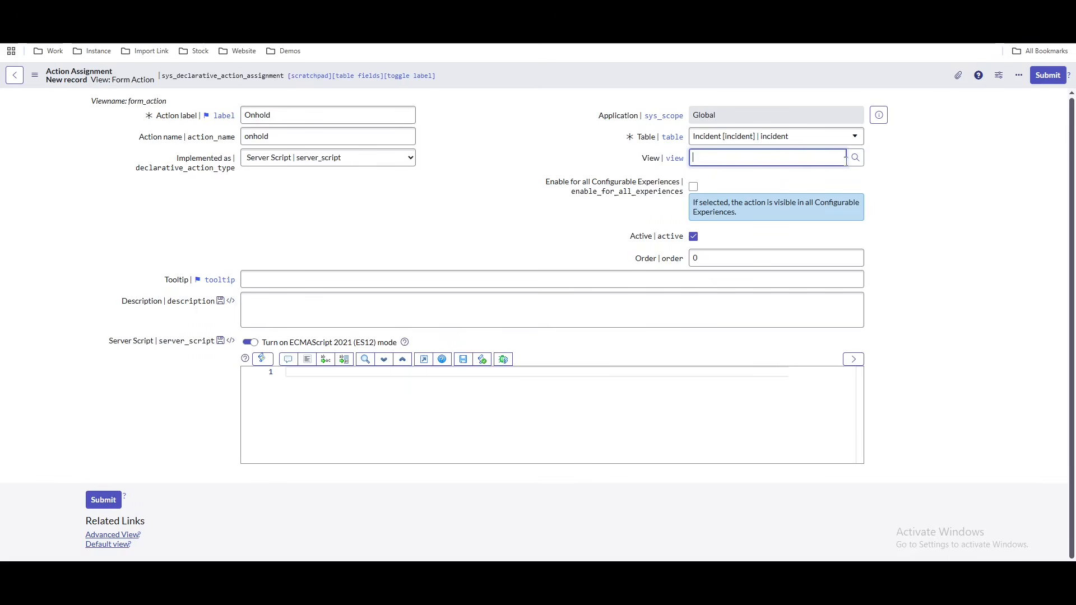
key(ctrl+v)
click(950, 161)
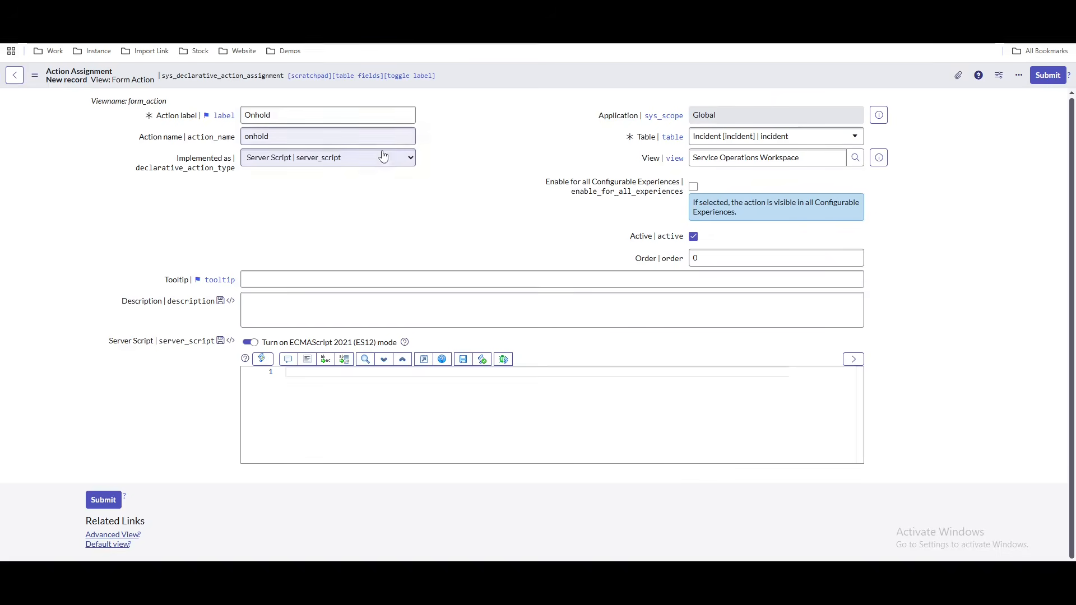
Set the Onhold action to be implemented as UXF Client Action and open the lookup for its client action.
click(387, 163)
click(312, 189)
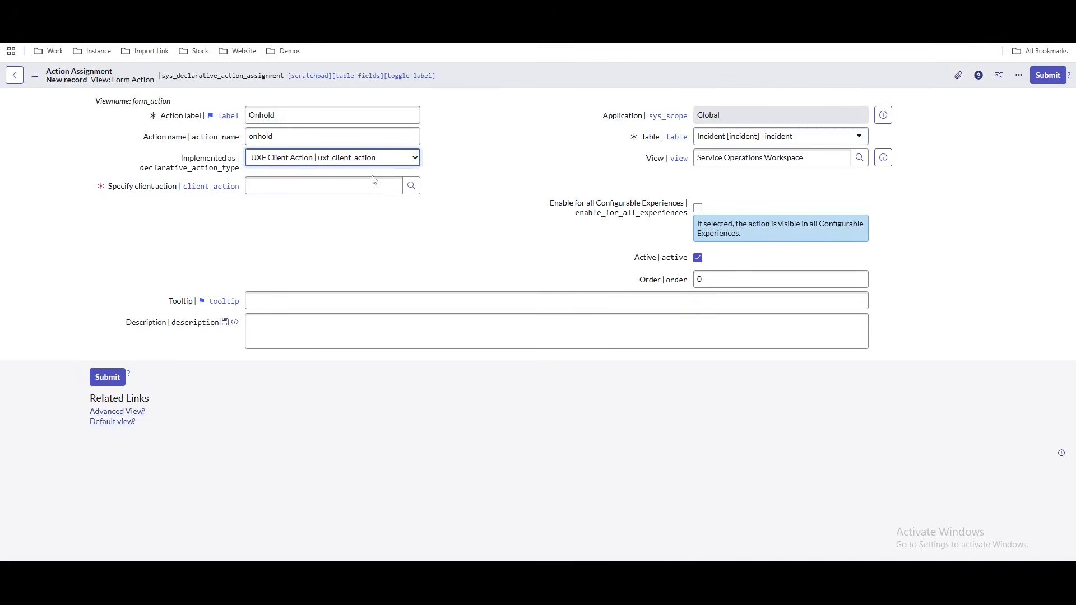
click(370, 188)
click(419, 192)
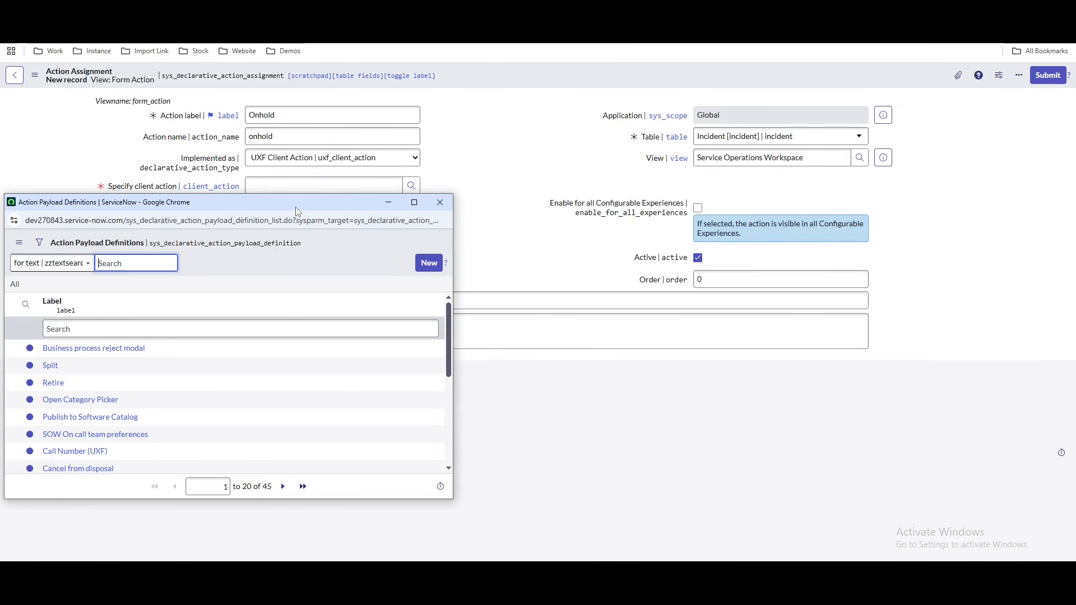
Start a new action payload definition with the key sow_popup and make it applicable to Form.
click(430, 268)
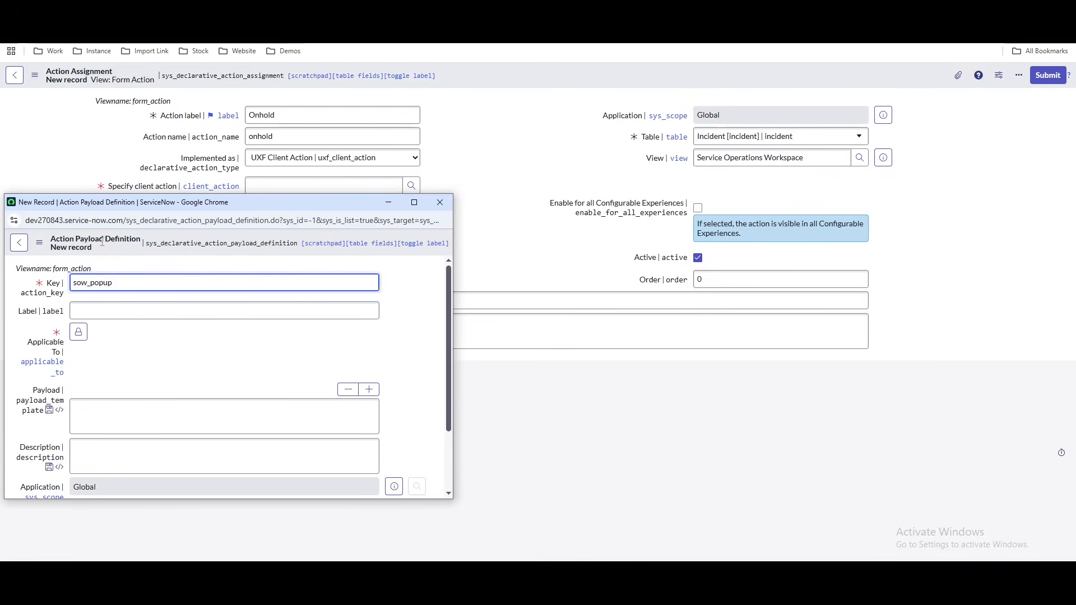
click(157, 360)
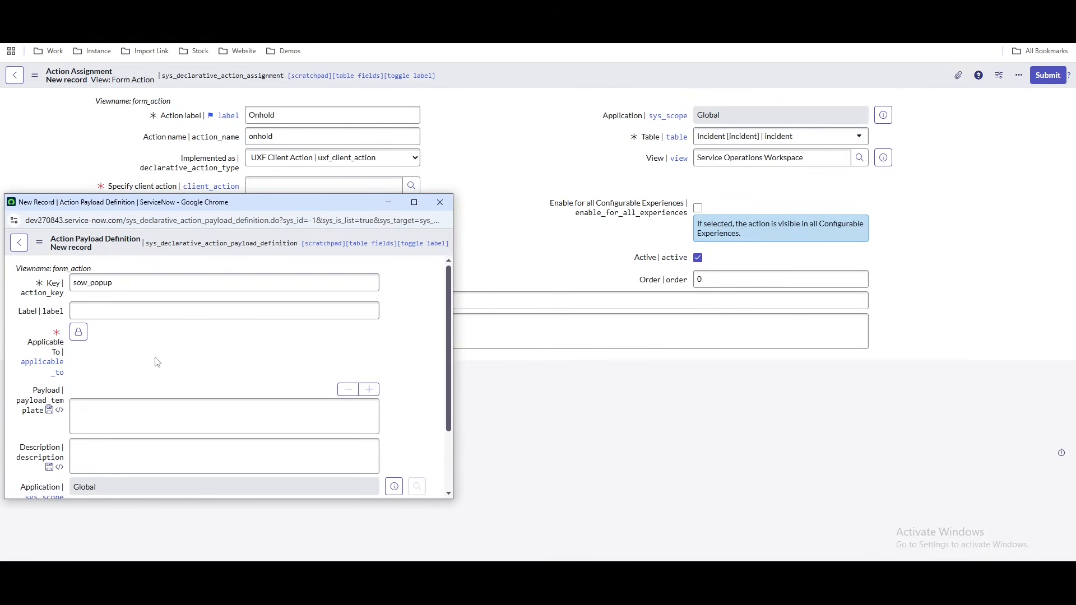
click(78, 333)
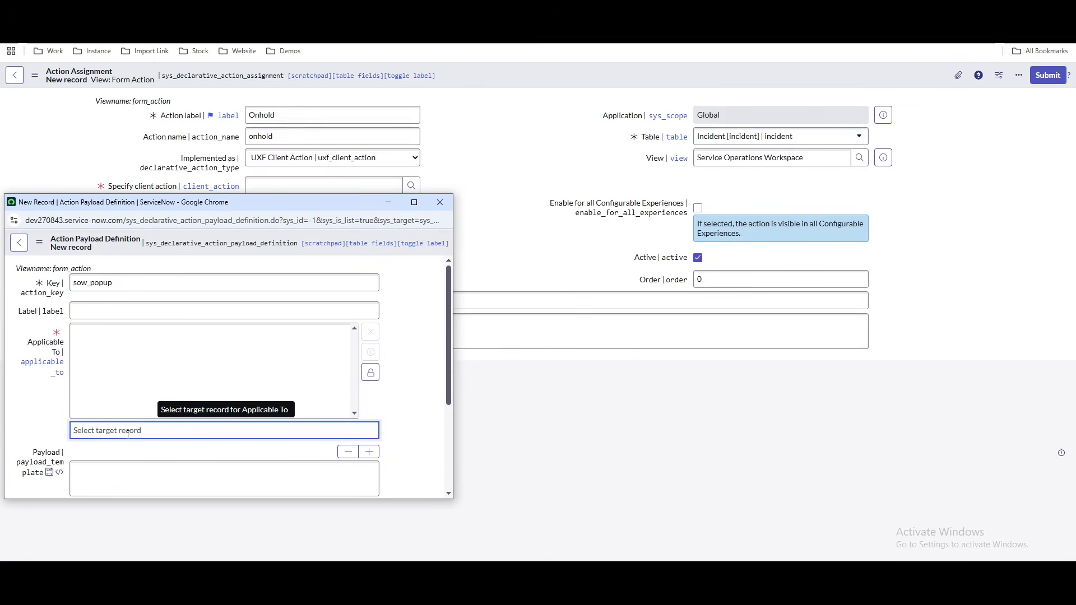
text(form)
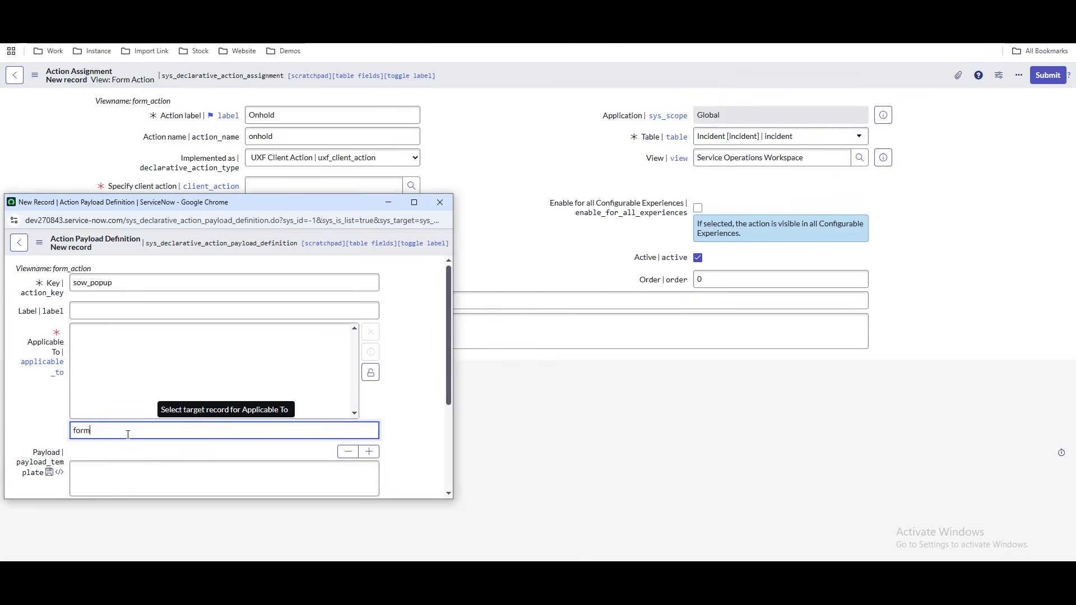
click(108, 468)
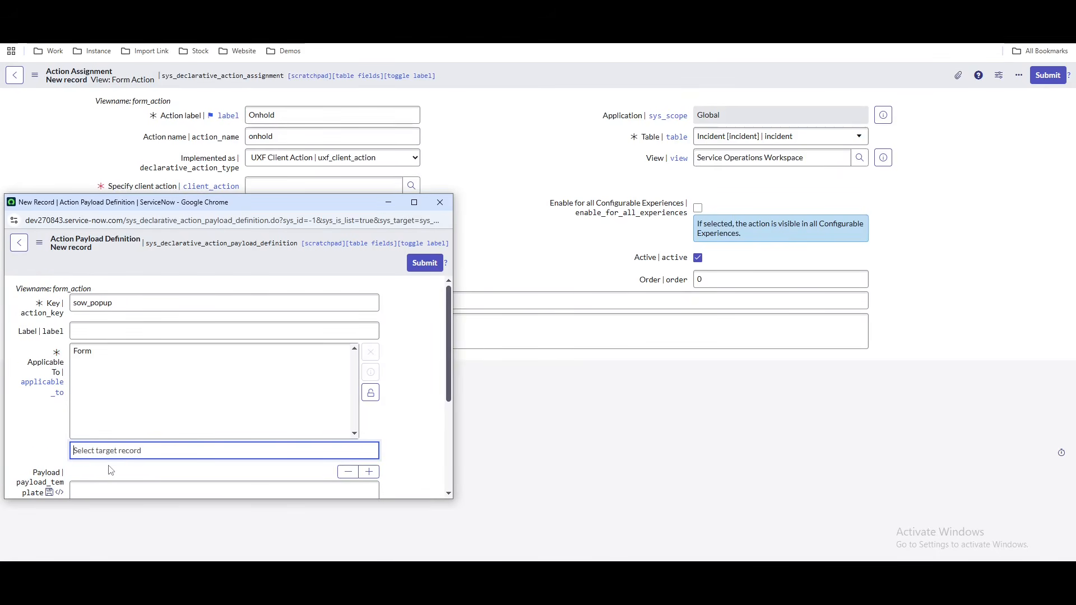
scroll(315, 409, down, 2)
scroll(315, 409, up, 2)
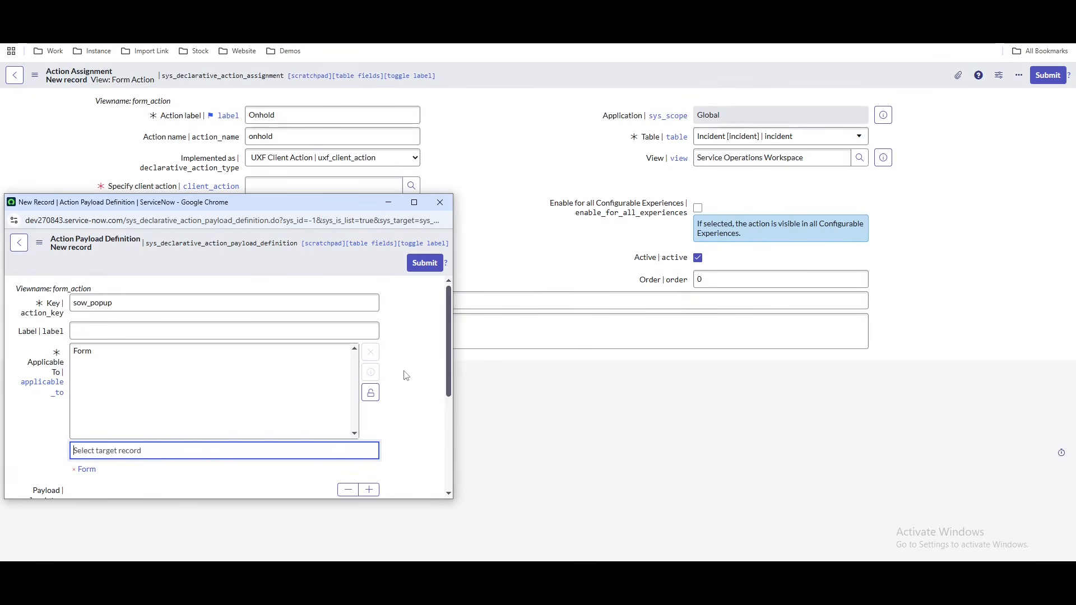
Label the payload definition SOW Popup and submit it as the client action, then save the Onhold action assignment.
click(106, 305)
click(115, 332)
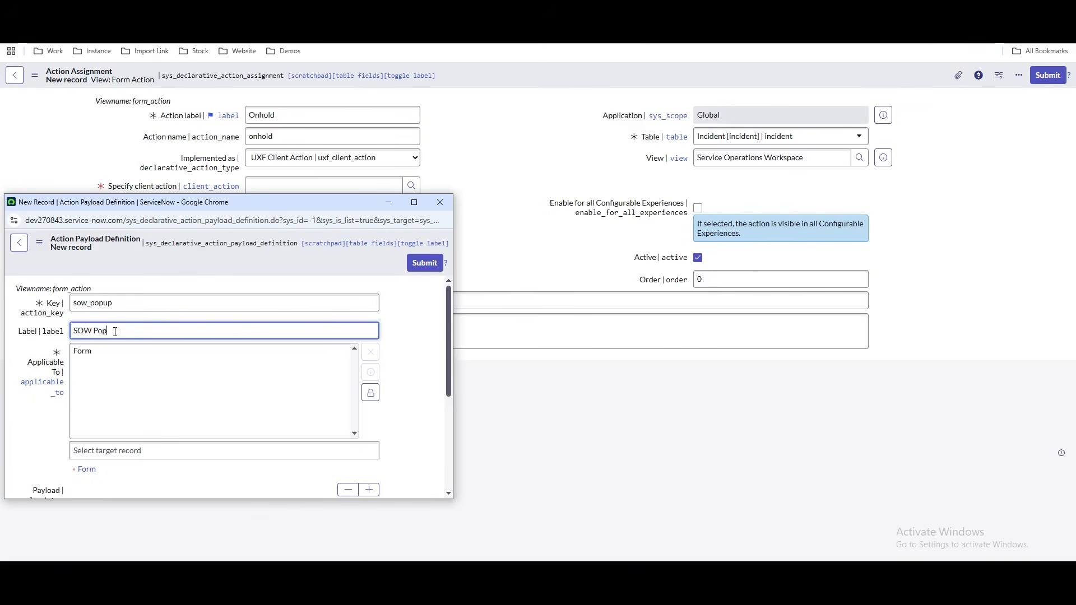
text(SOW Popup)
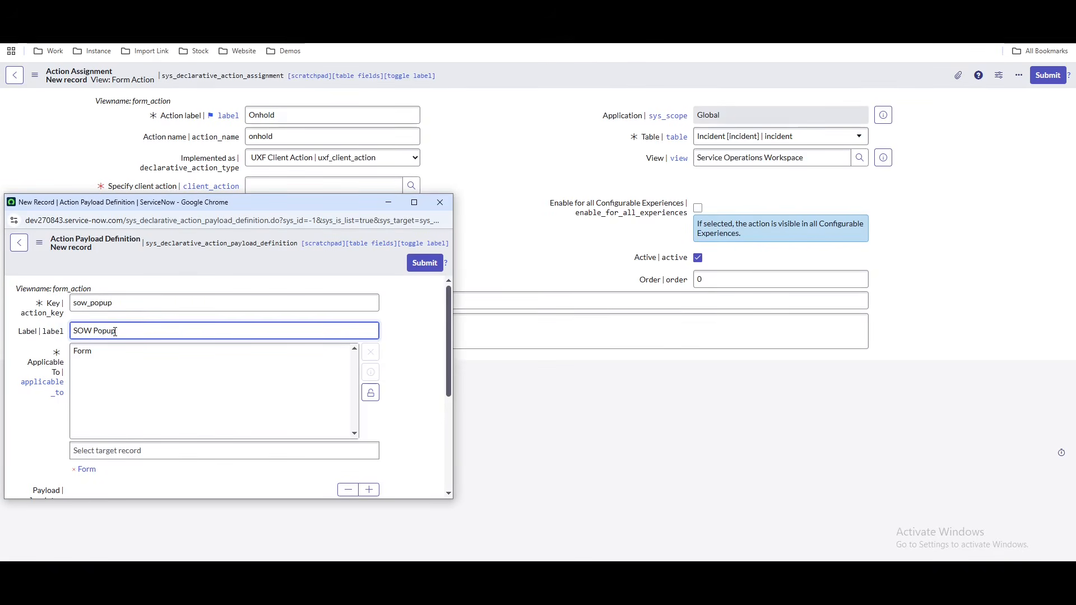
click(425, 264)
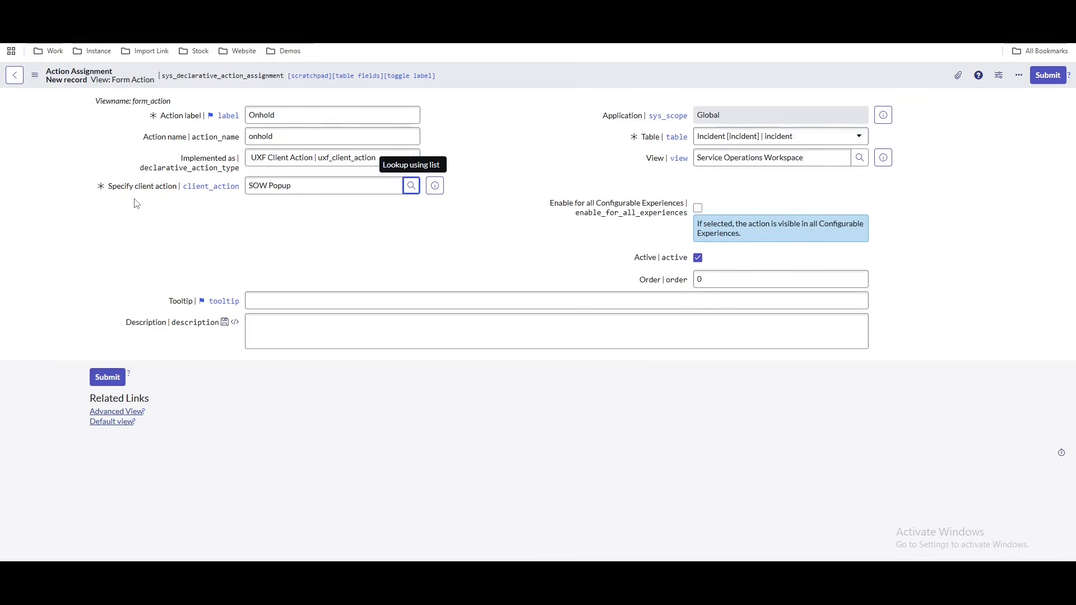
right_click(522, 71)
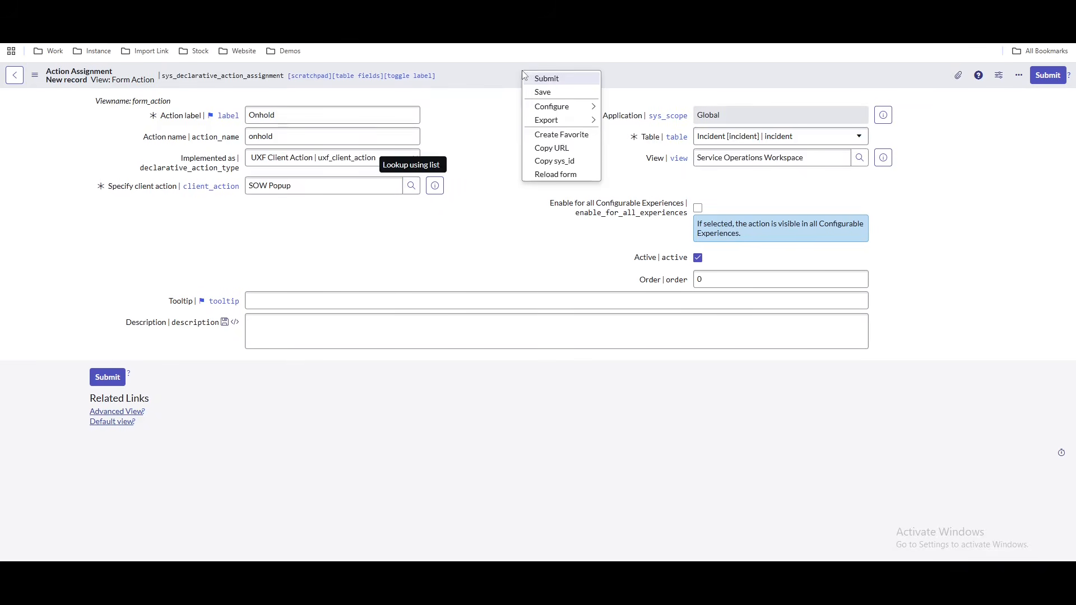
click(543, 92)
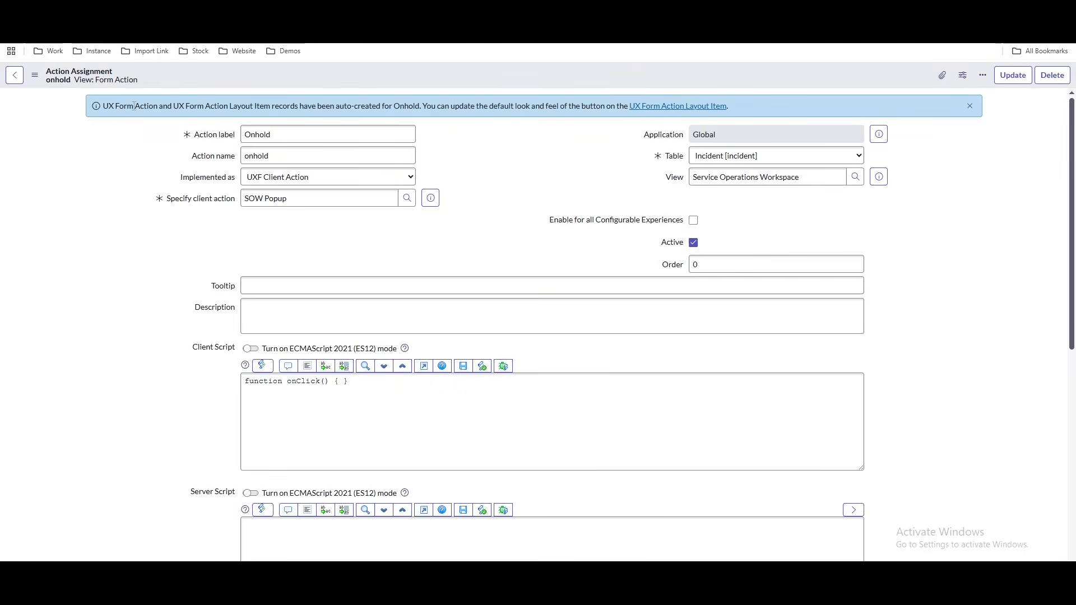
Read the notice about the auto-created form action records and show the layout items of the Onhold action assignment.
drag(107, 108, 337, 109)
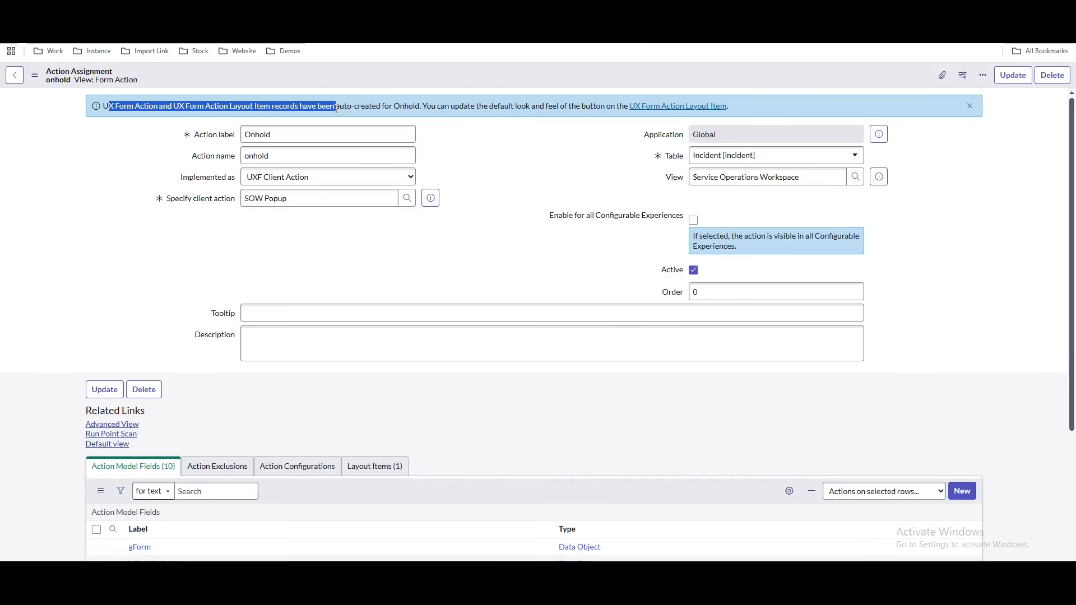
click(373, 488)
scroll(481, 415, down, 1)
scroll(481, 415, down, 1)
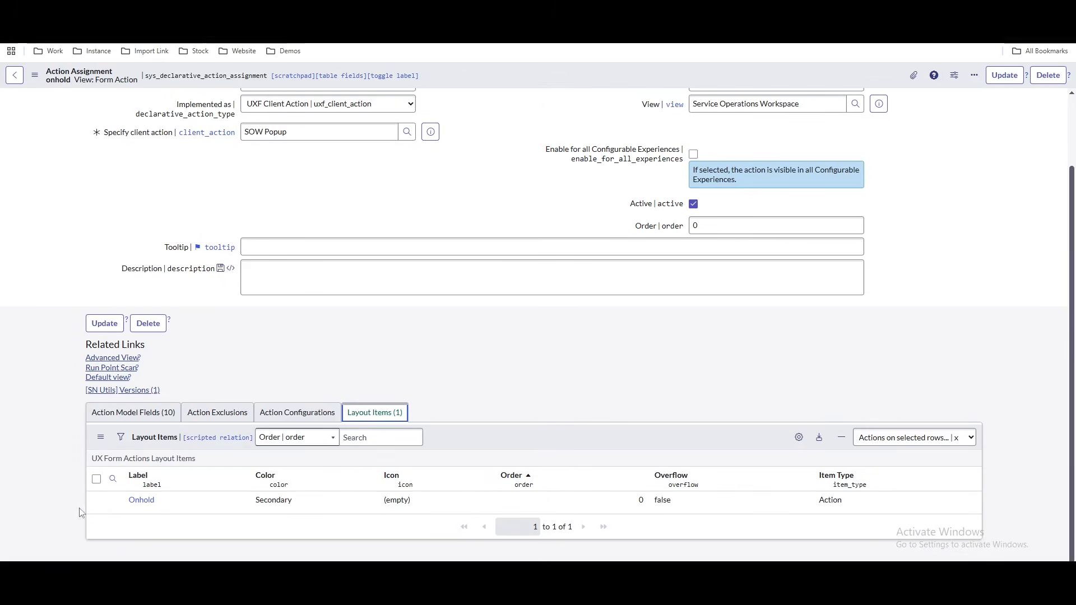
scroll(331, 455, up, 2)
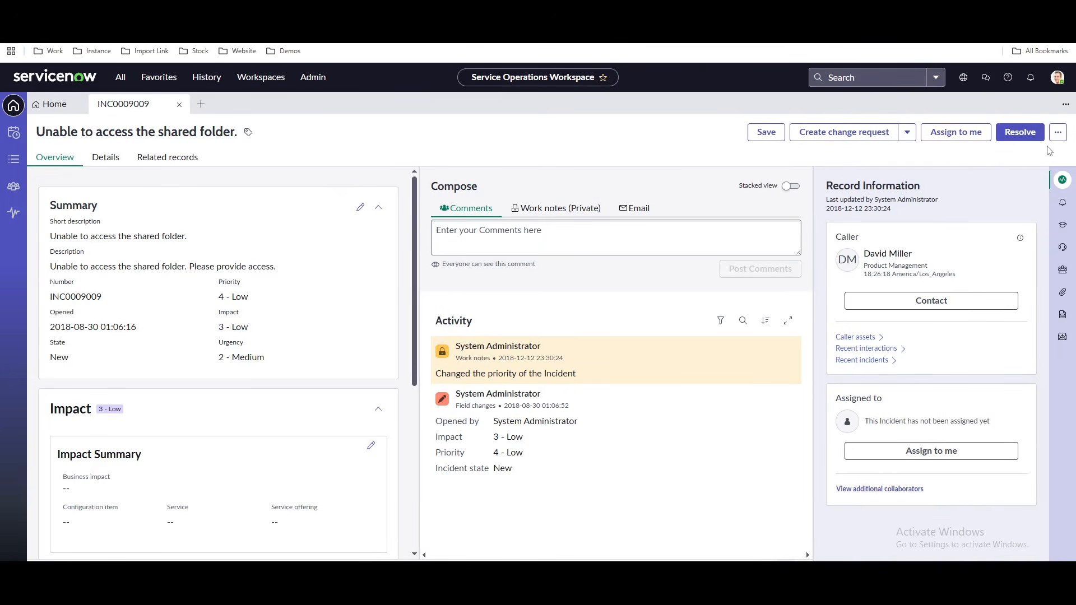
Reload the shared-folder incident in Service Operations Workspace and check its available form actions, including the additional ones.
click(57, 32)
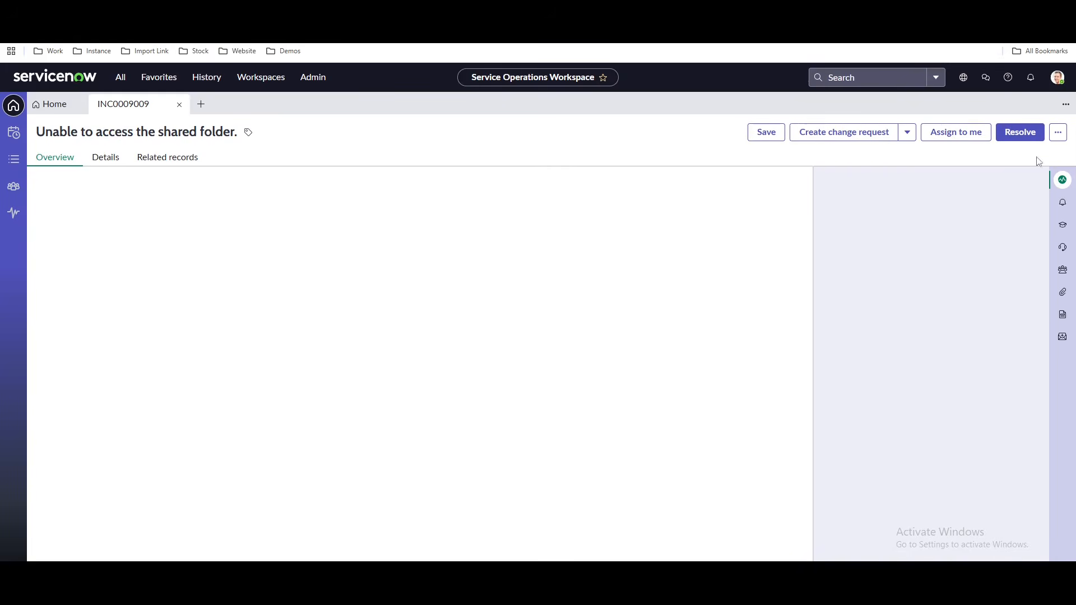
click(1058, 133)
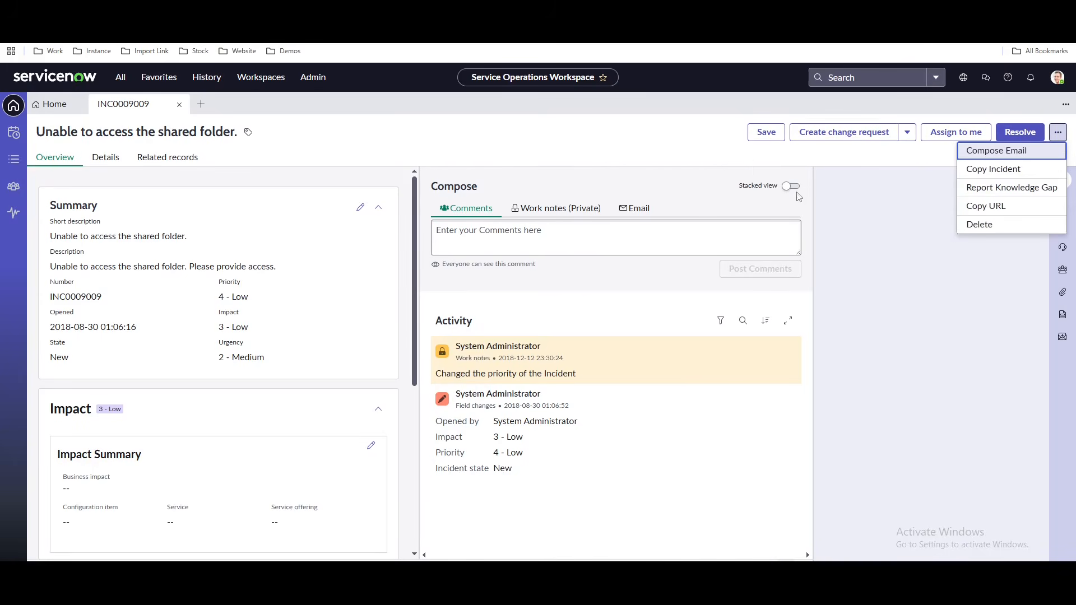
click(665, 138)
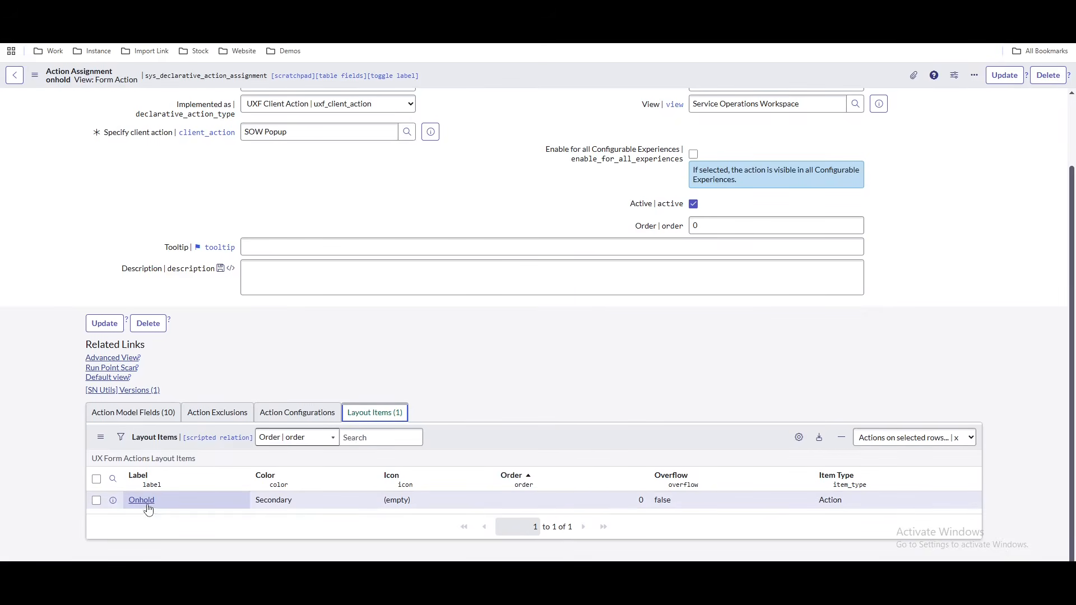
Open the Onhold layout item, add the Incident layout of SOW Actions to its UX Form Action Layouts, and save.
click(147, 505)
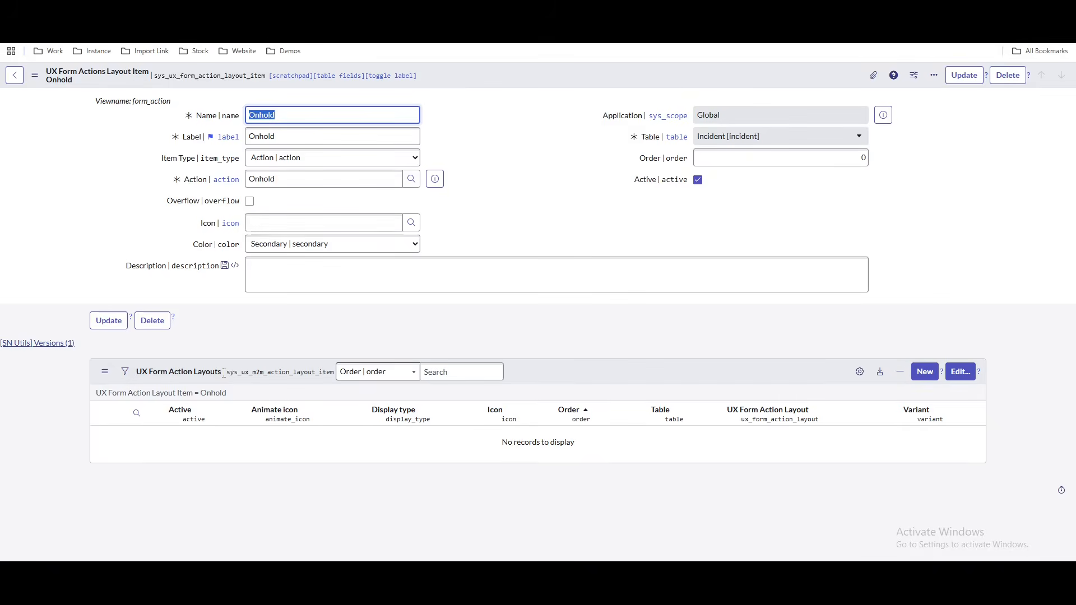
click(966, 376)
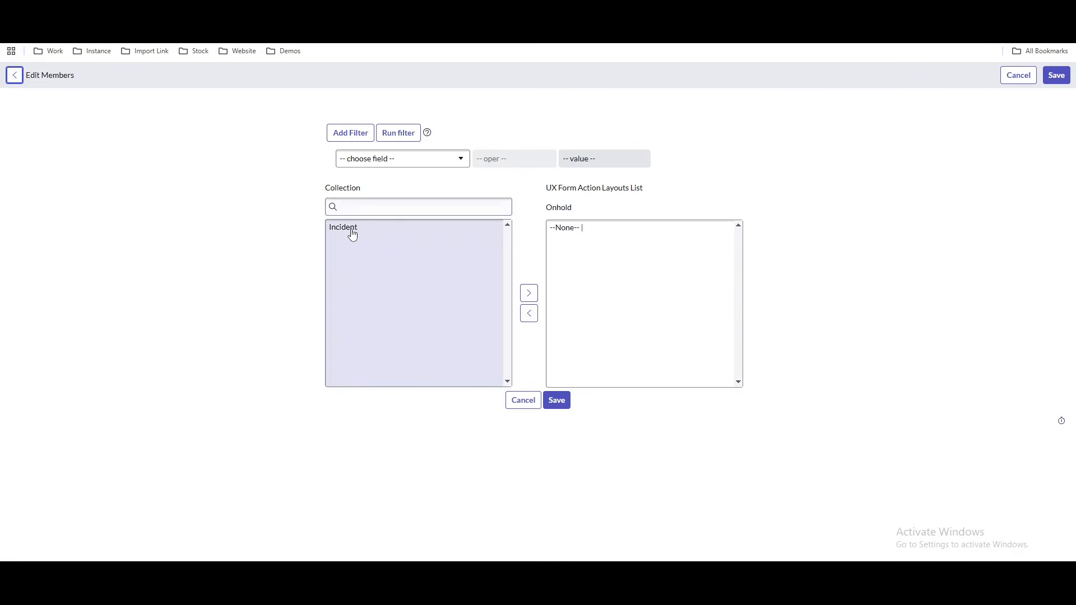
click(352, 232)
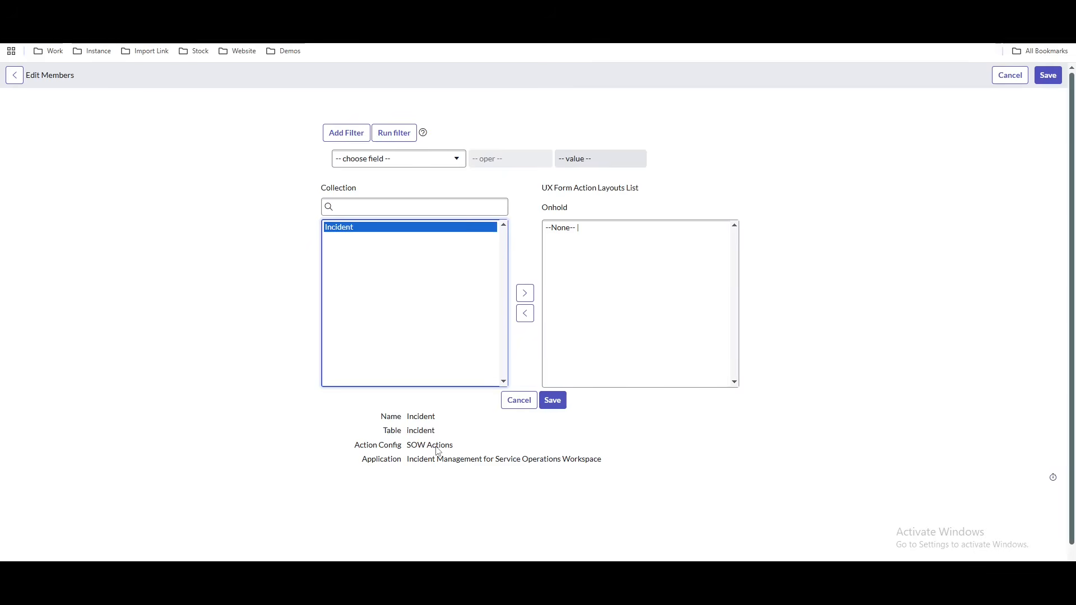
double_click(409, 228)
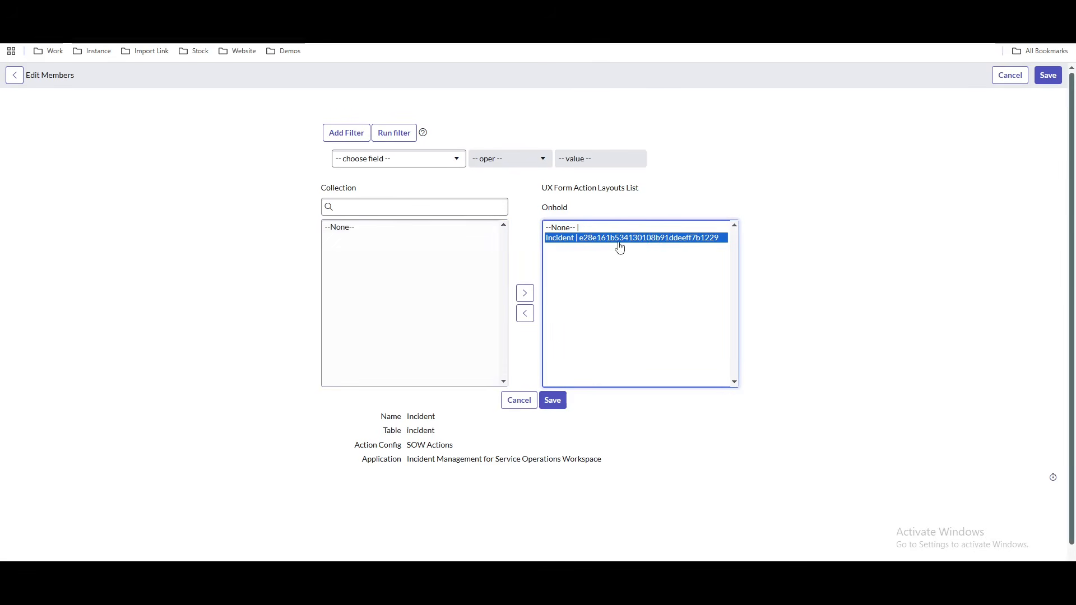
click(561, 401)
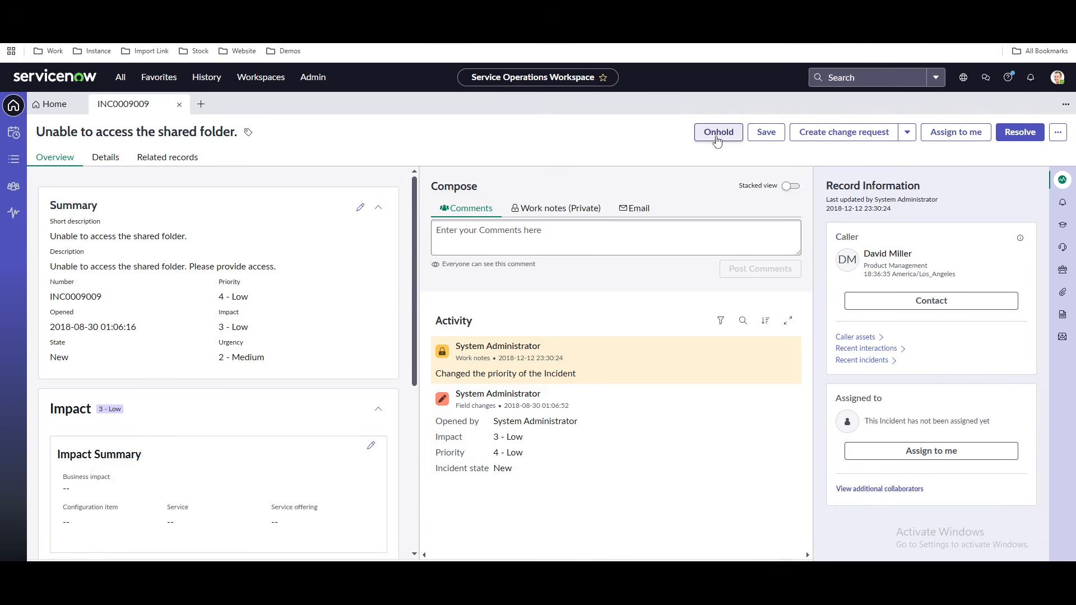
Open the Incident form action layout from the Onhold layout item and change the order of the Onhold entry.
click(269, 12)
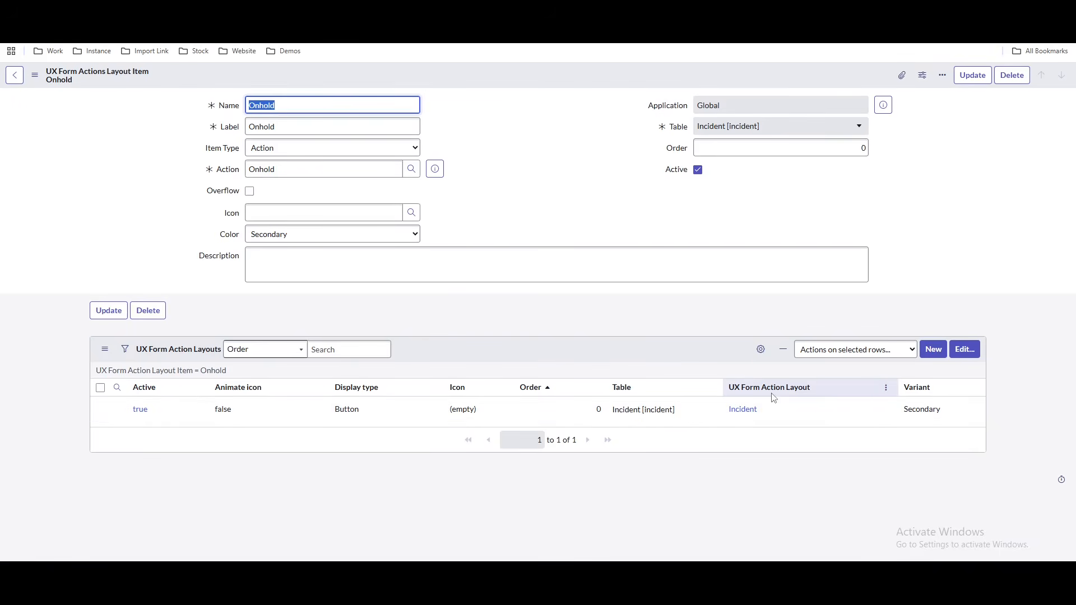
click(742, 409)
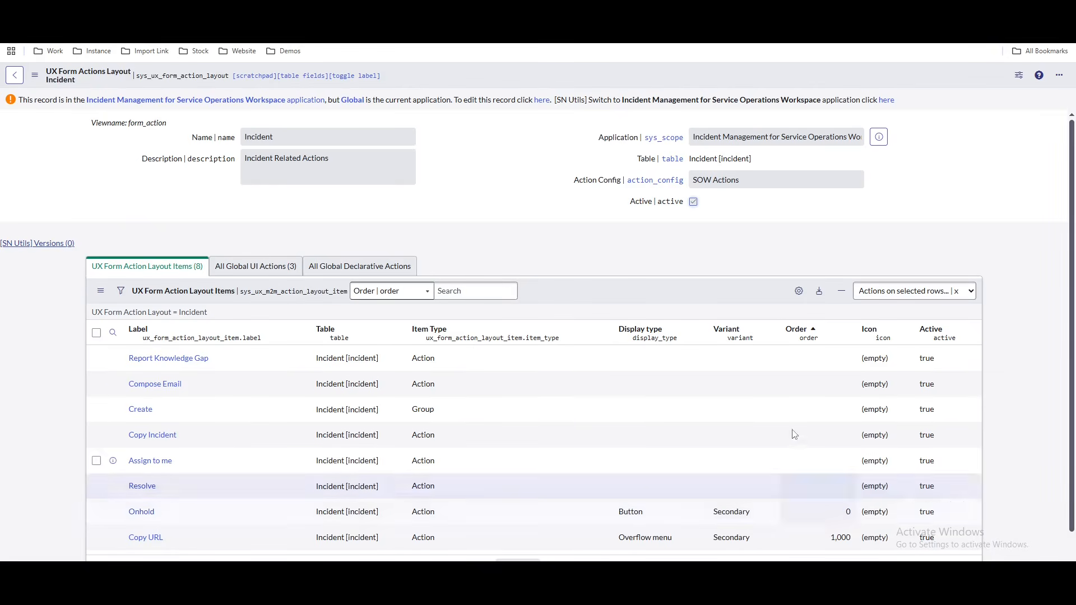
click(812, 517)
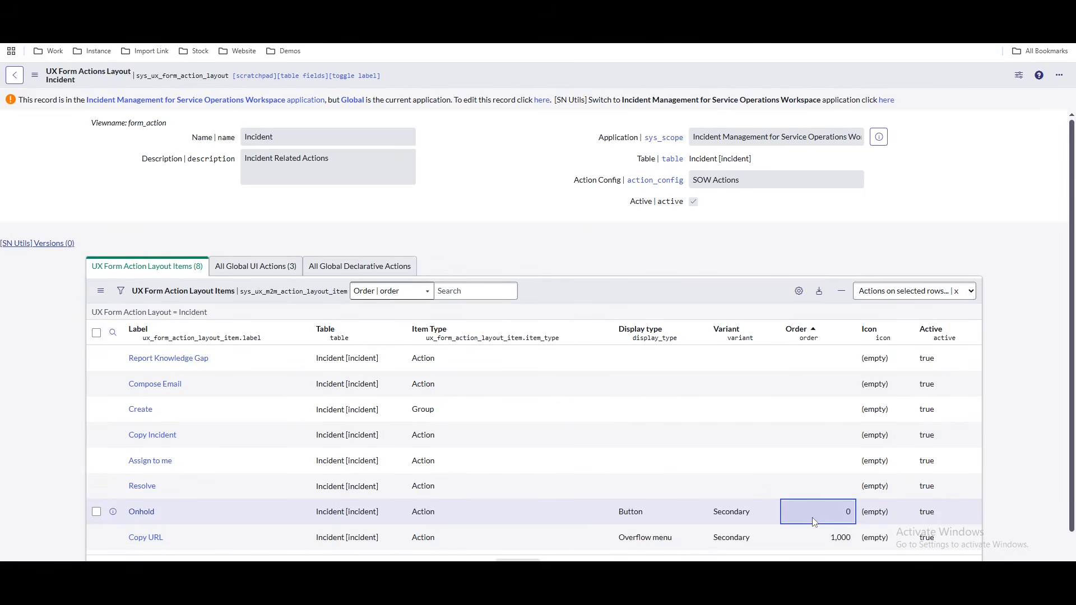
double_click(813, 519)
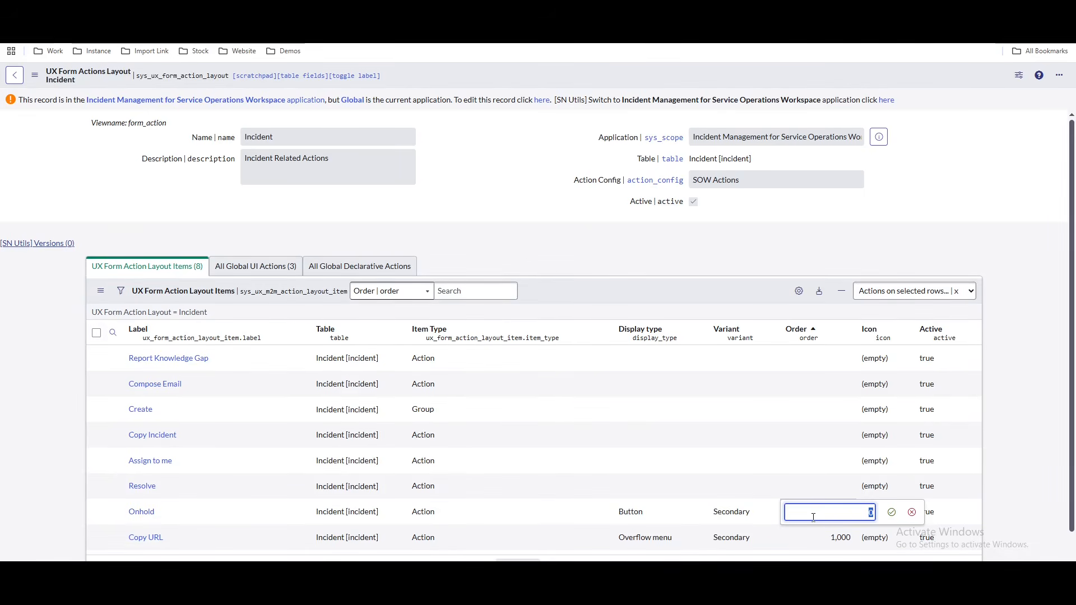
key(Return)
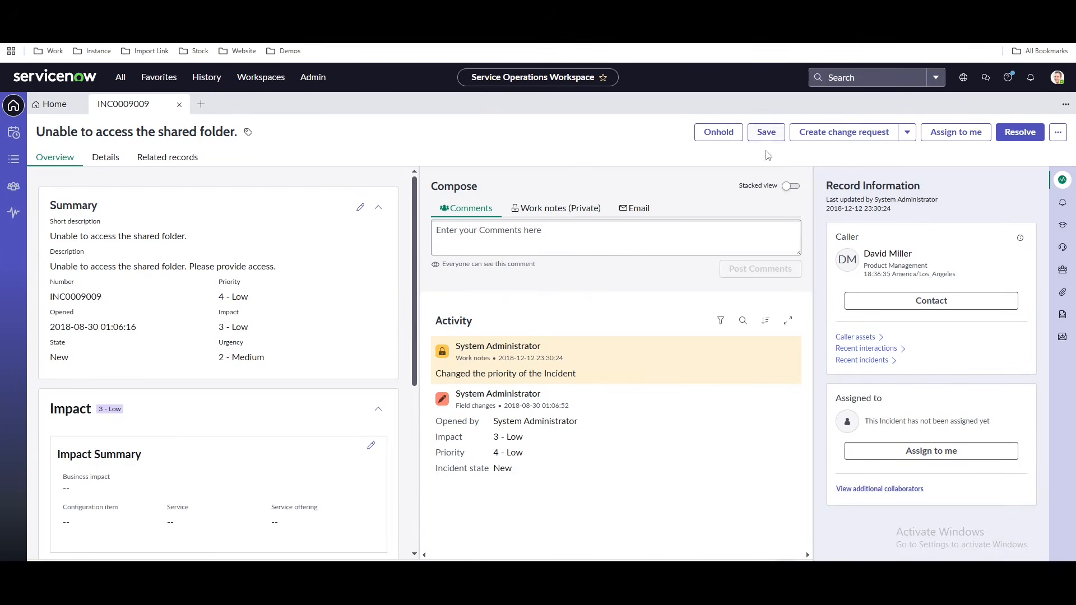
Reload the incident and test its Resolve and Onhold actions, cancelling the Resolve dialog.
key(F5)
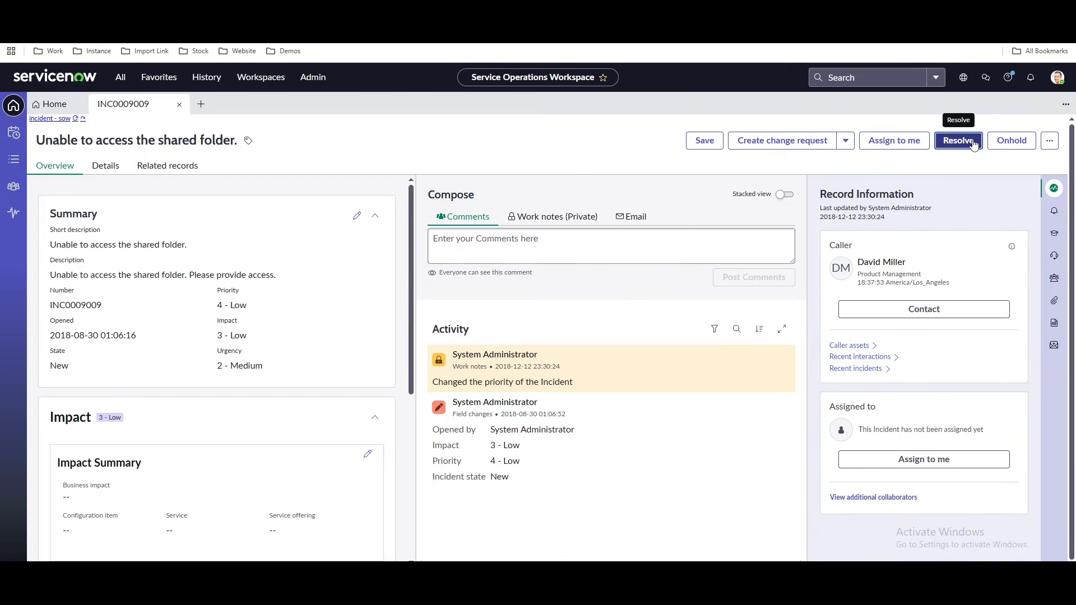
click(973, 143)
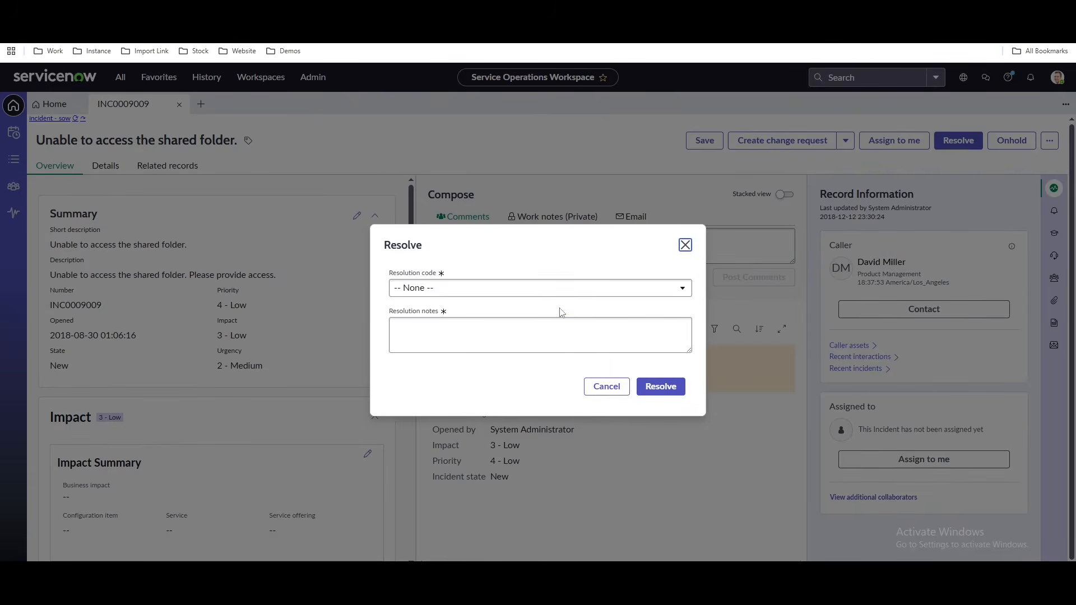
click(595, 387)
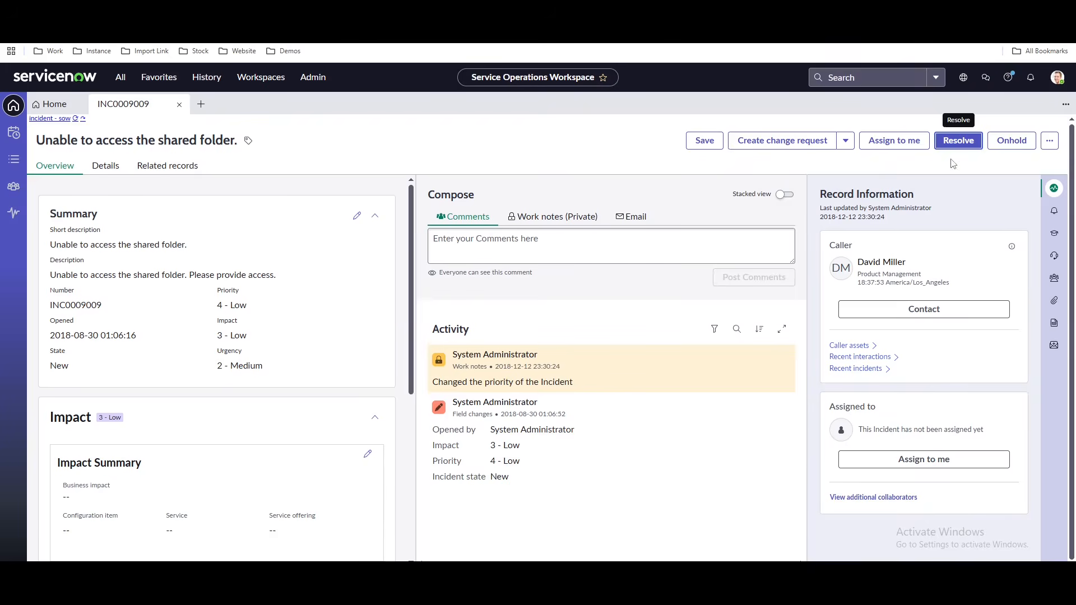
click(1023, 141)
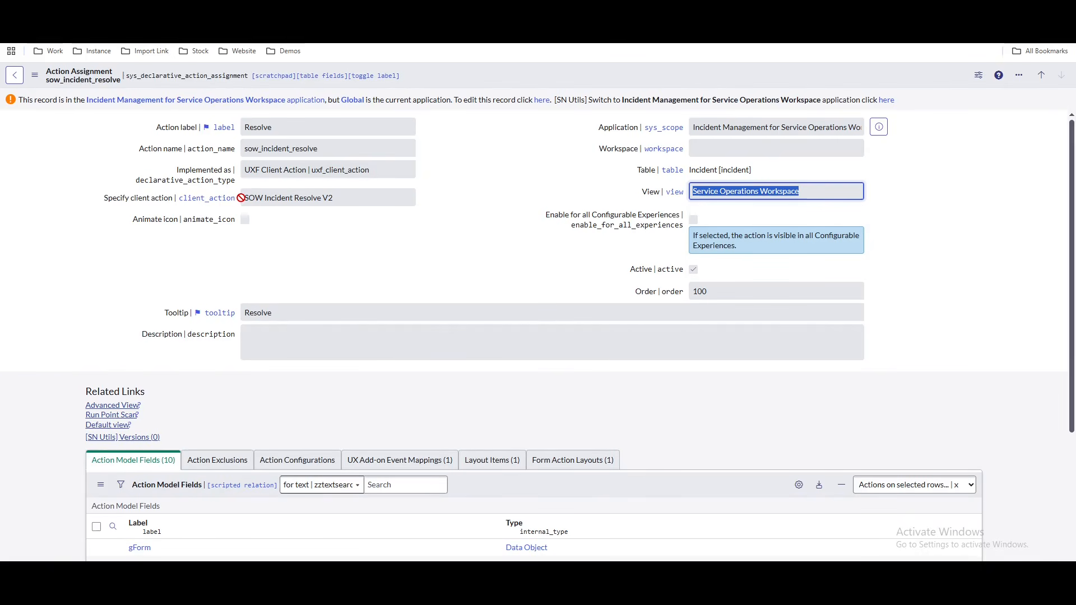
Check the Resolve action's client action, and open the SOW Popup payload definition record from the Onhold action.
drag(245, 199, 374, 197)
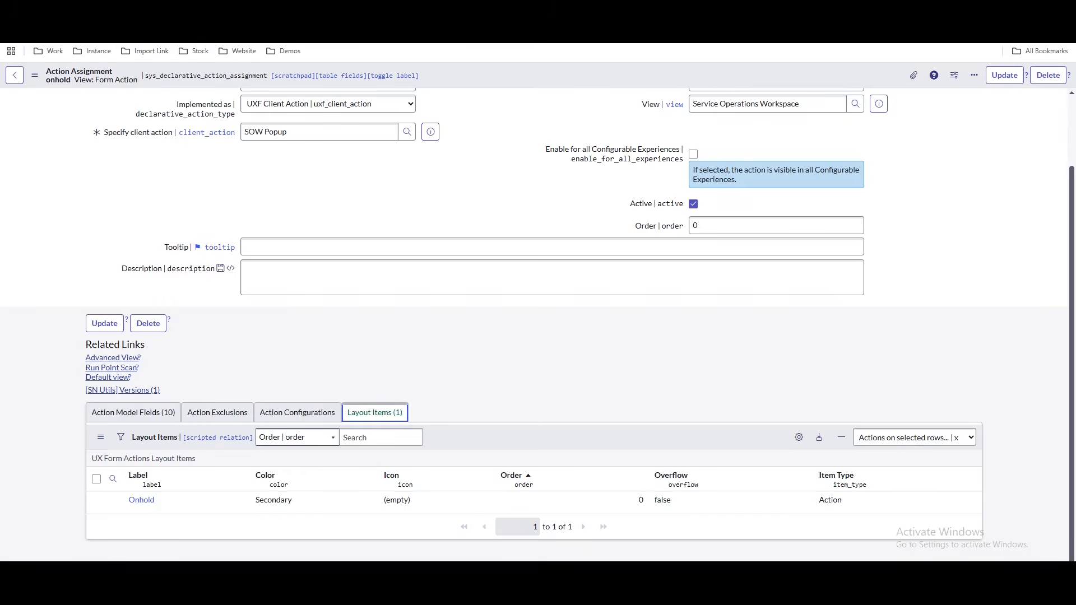
scroll(518, 245, up, 1)
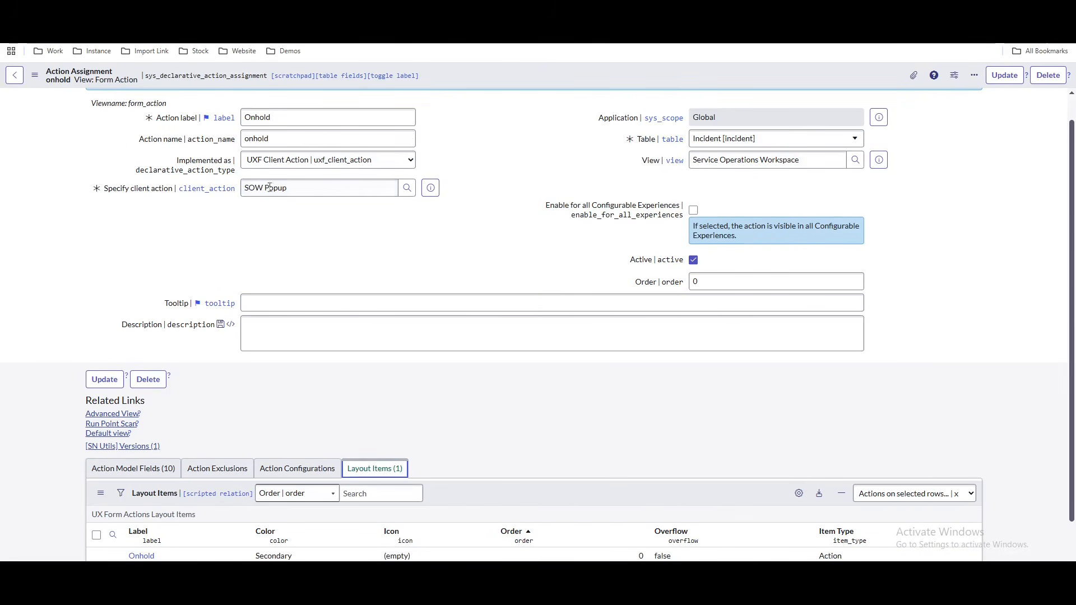
click(429, 195)
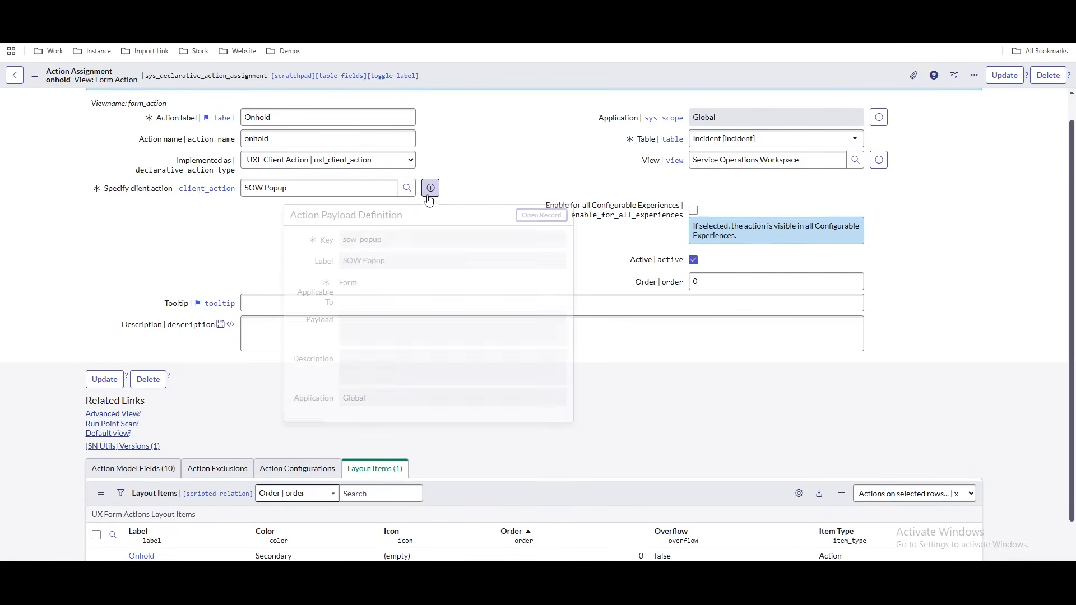
click(482, 213)
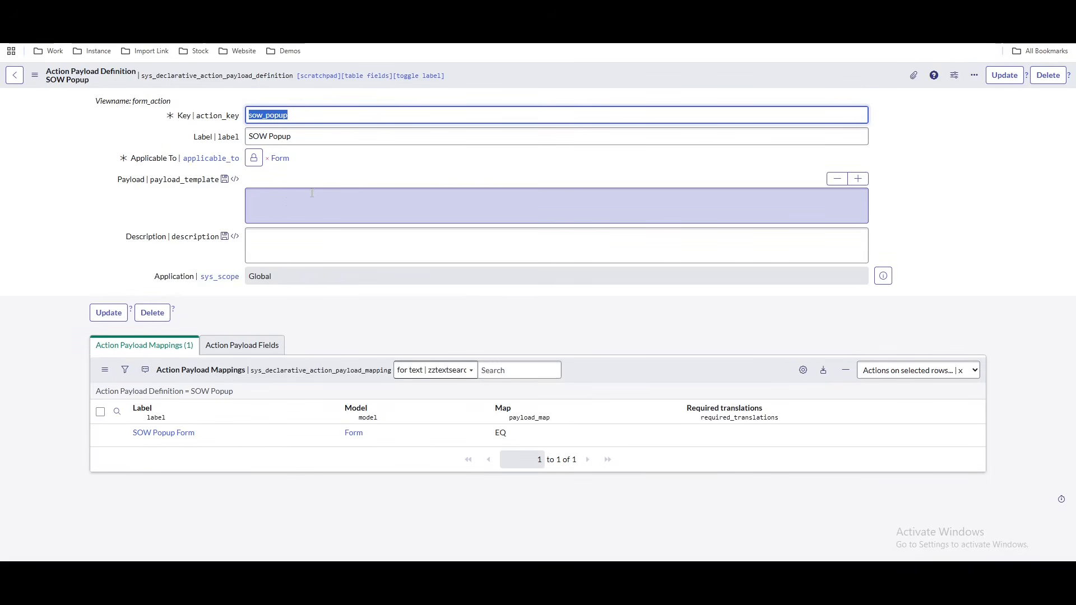
click(343, 203)
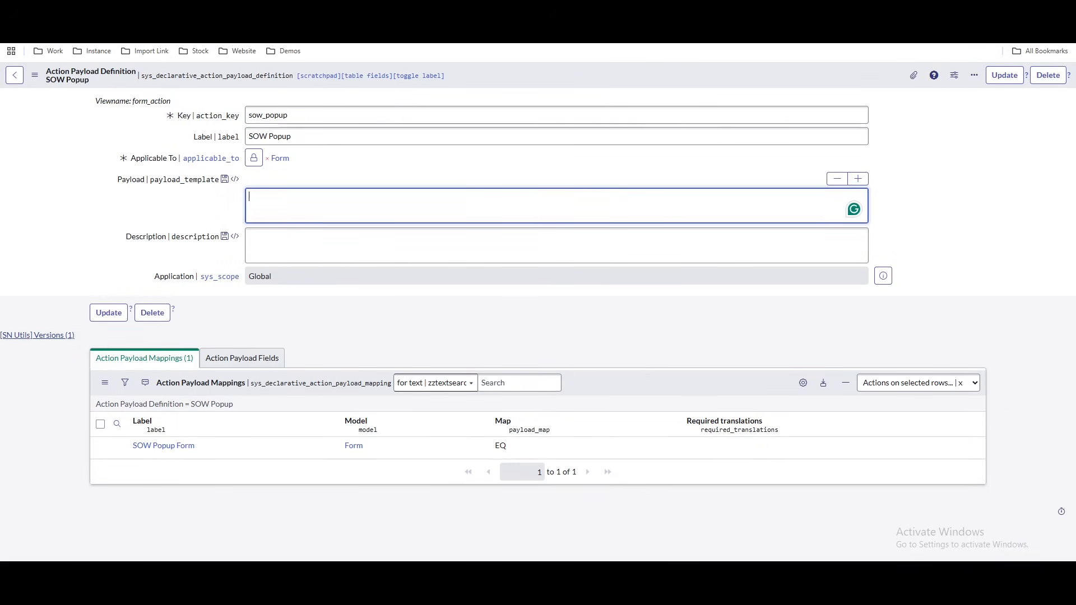
Switch the Resolve action to its own application scope and copy the full payload of its SOW Incident Resolve V2 client action.
click(342, 12)
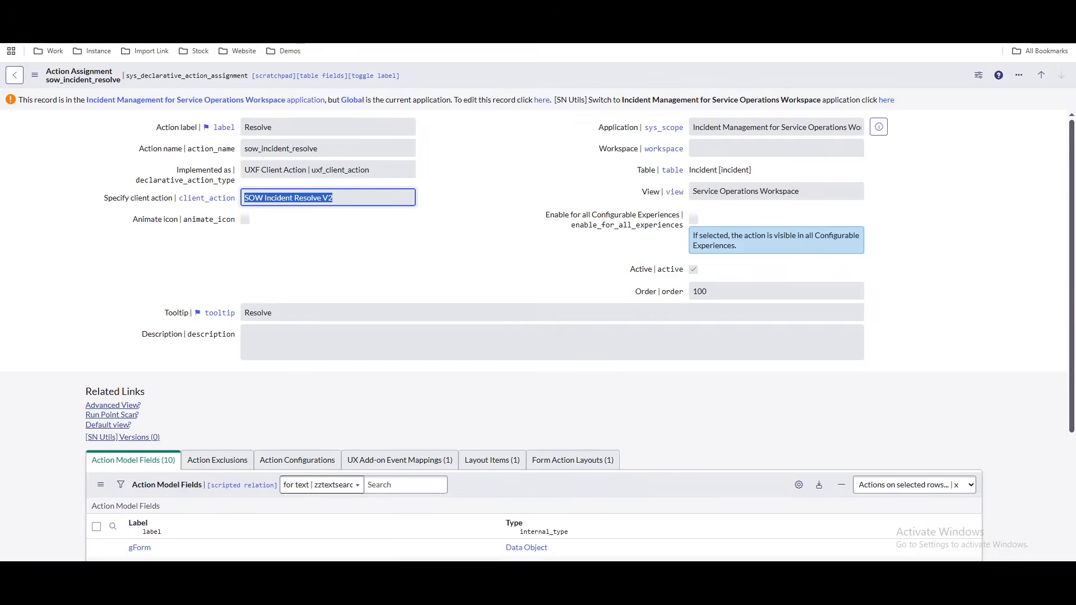
click(884, 102)
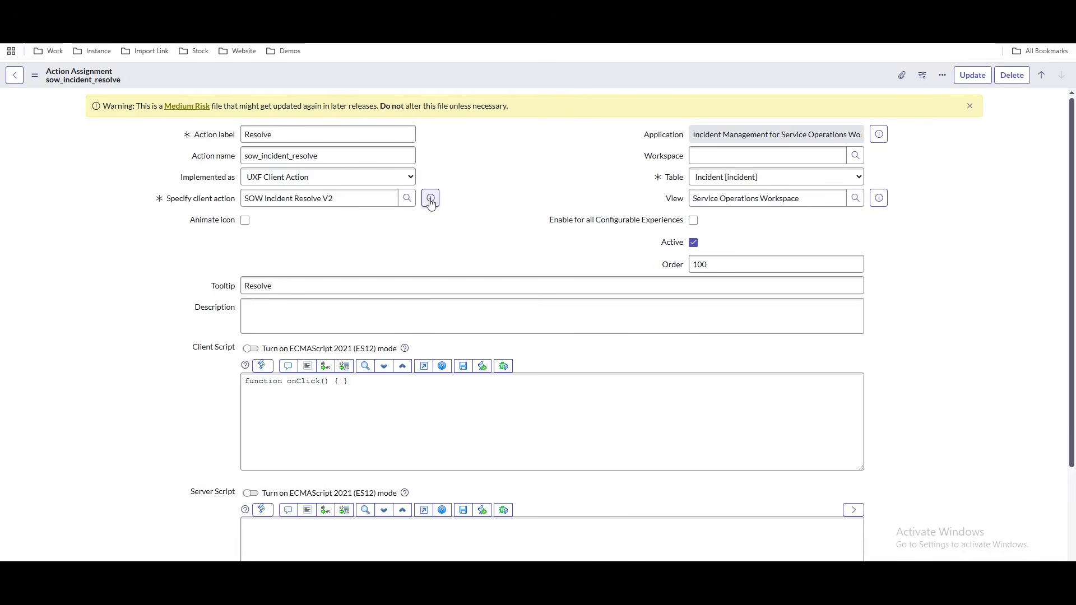
click(430, 200)
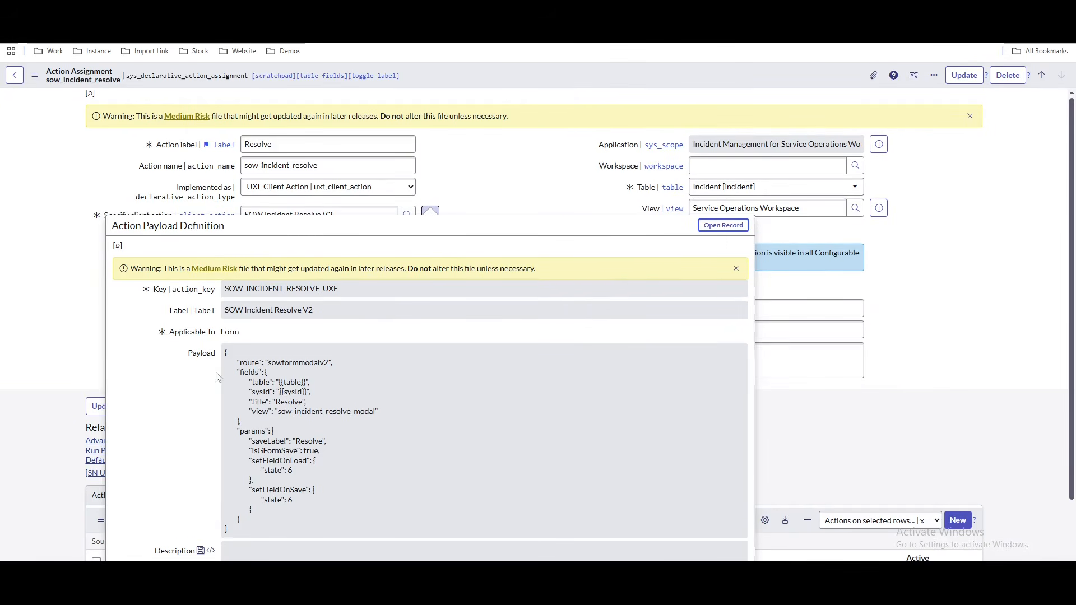
drag(226, 351, 253, 453)
click(230, 531)
drag(229, 530, 210, 348)
key(ctrl+c)
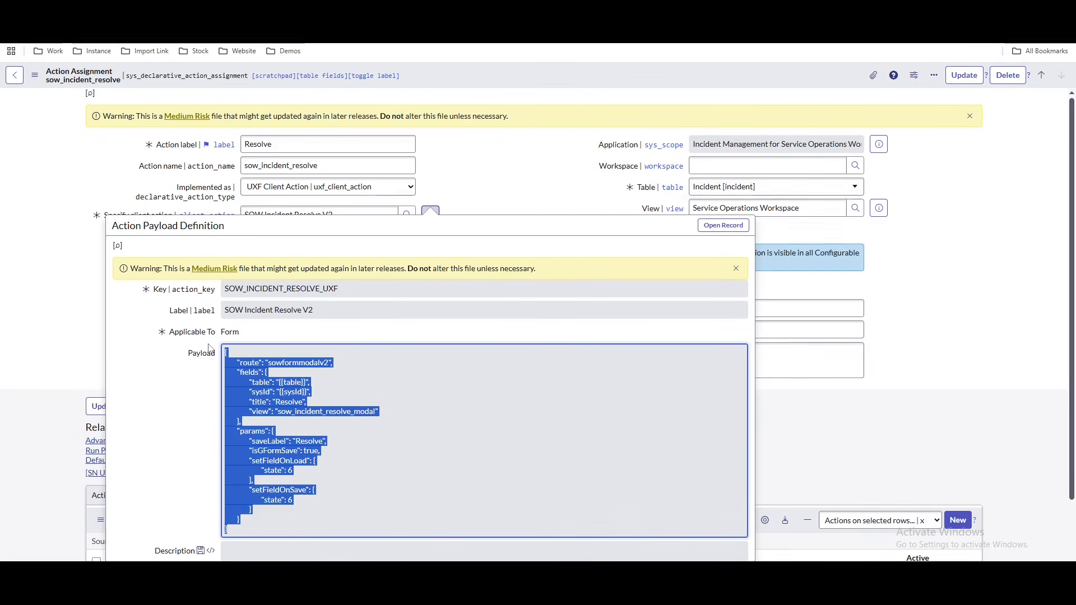
click(577, 192)
Enable editing of the SOW Popup payload definition in the Global application and paste the copied payload into its Payload field.
key(ctrl+Tab)
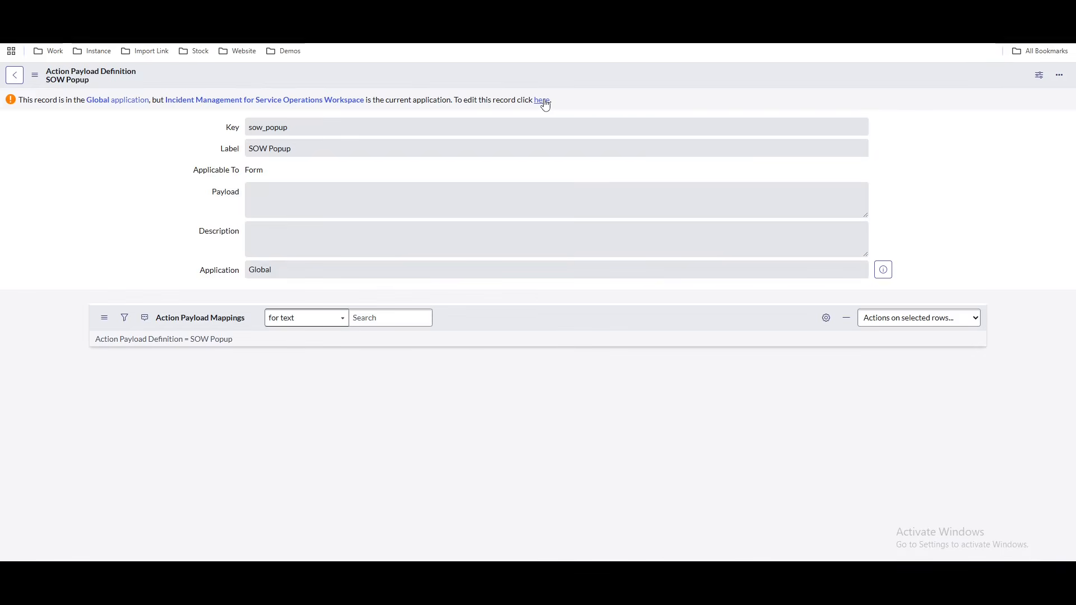
click(542, 100)
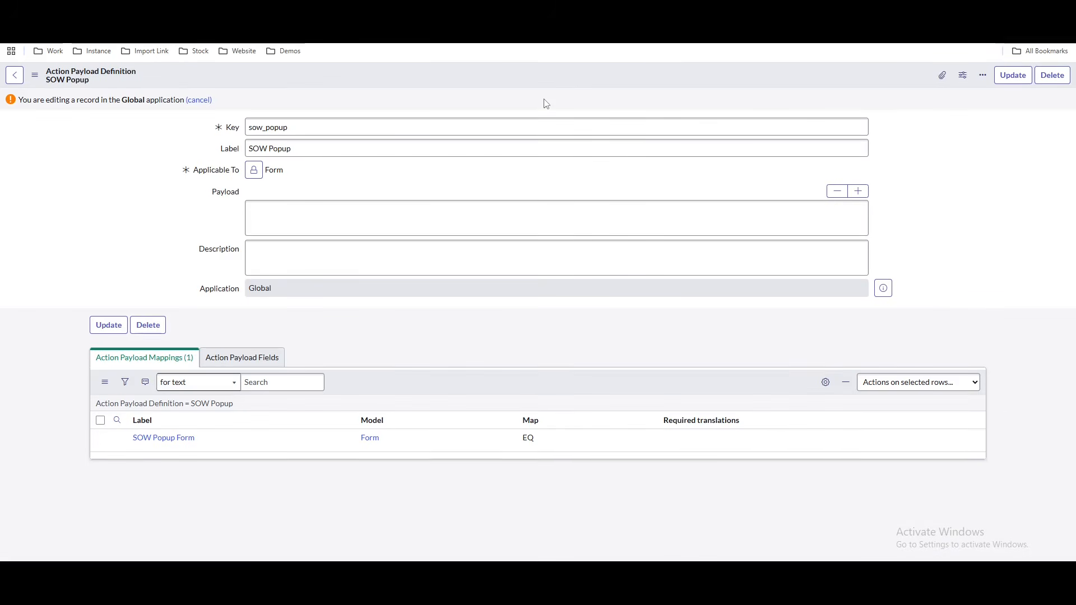
click(407, 217)
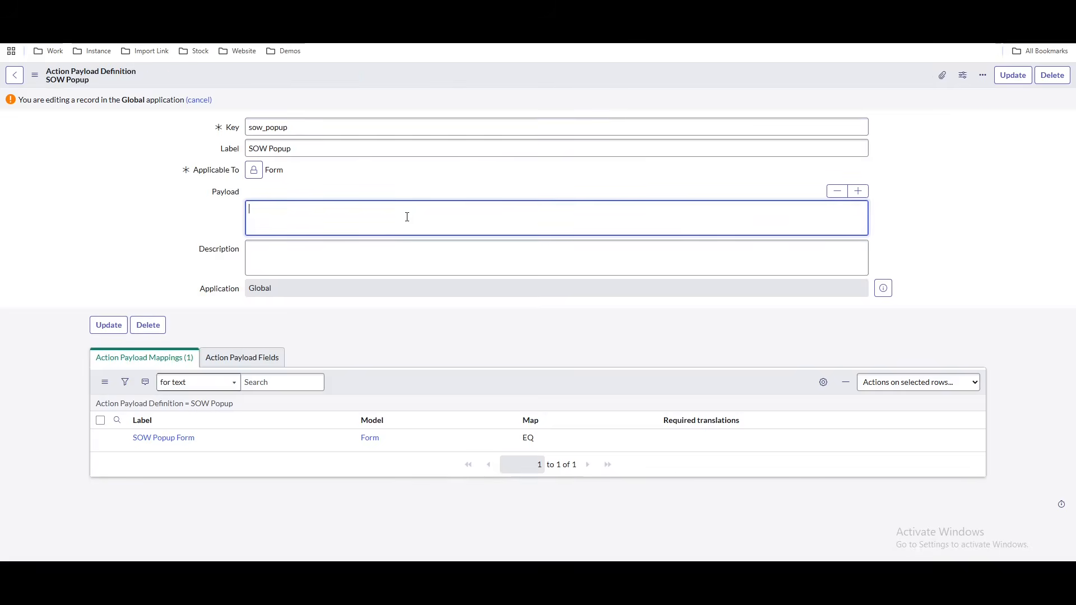
key(ctrl+v)
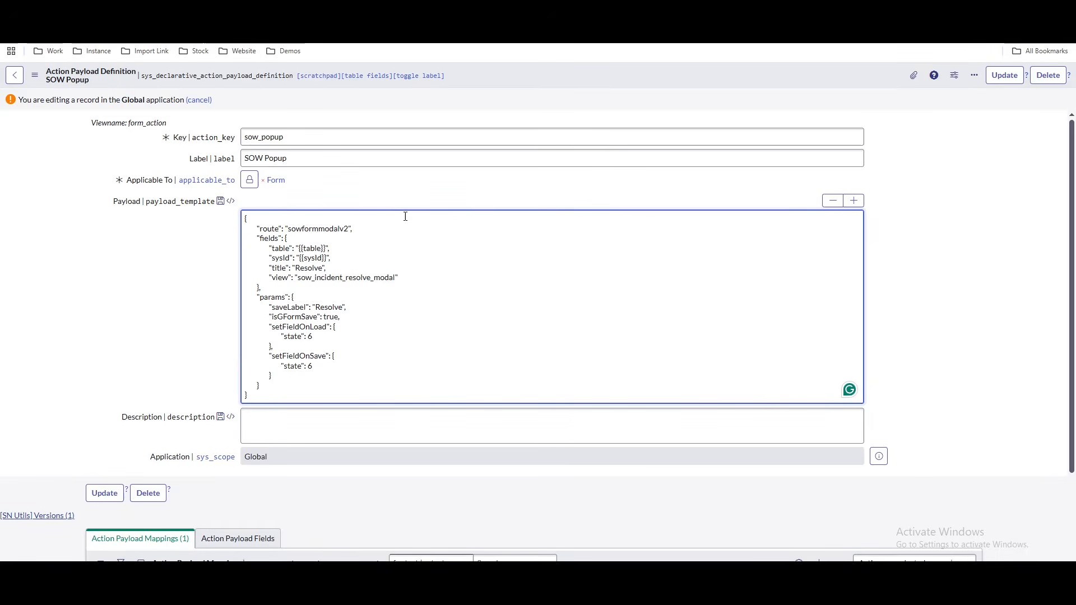
Check the view name and state value in the pasted payload and save the SOW Popup payload definition.
double_click(349, 279)
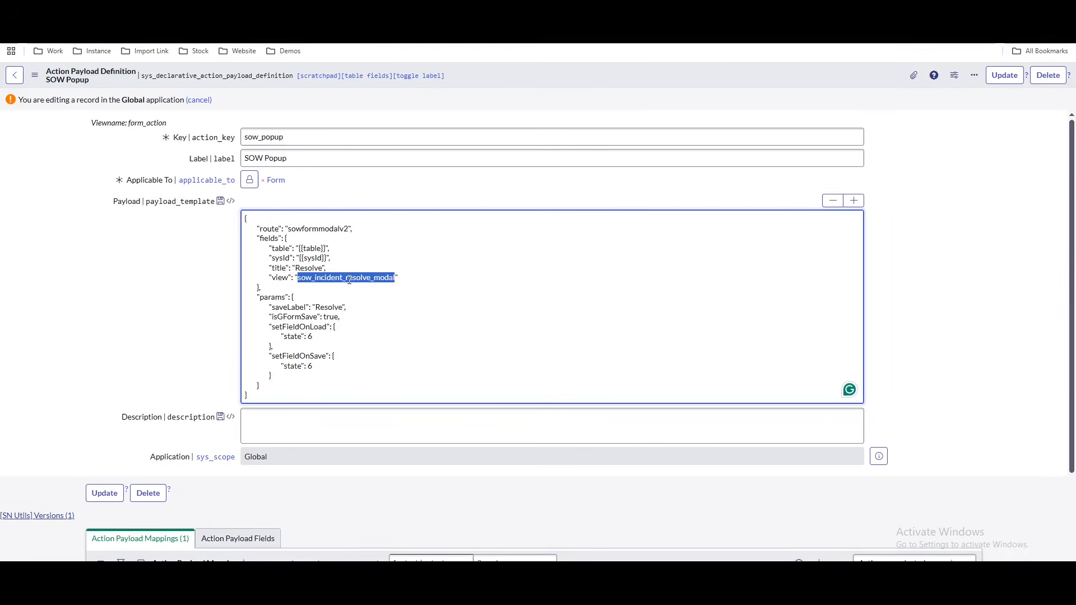
click(311, 336)
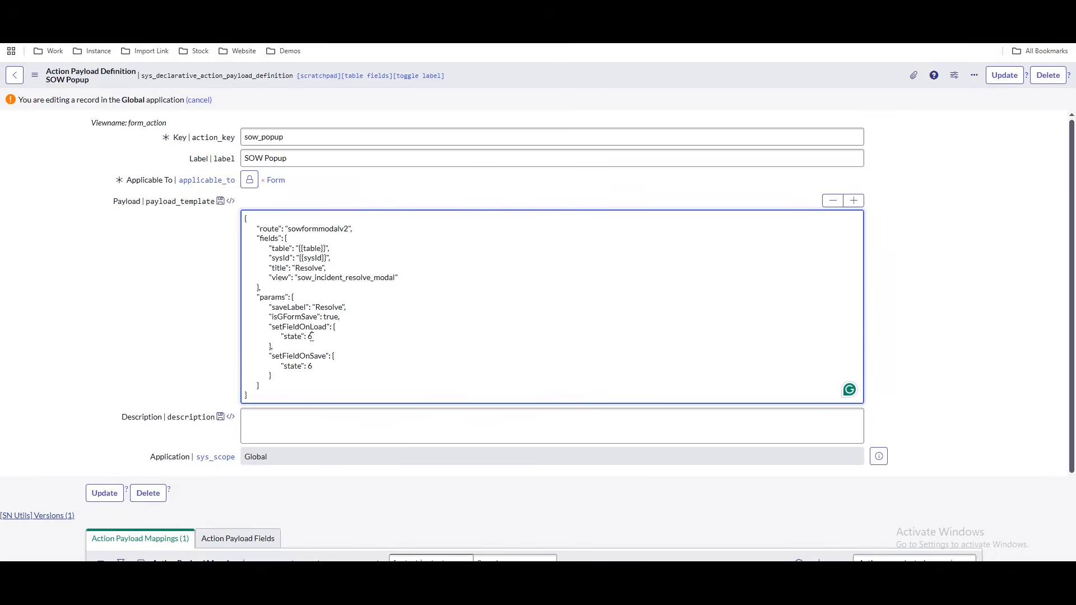
right_click(613, 66)
click(621, 77)
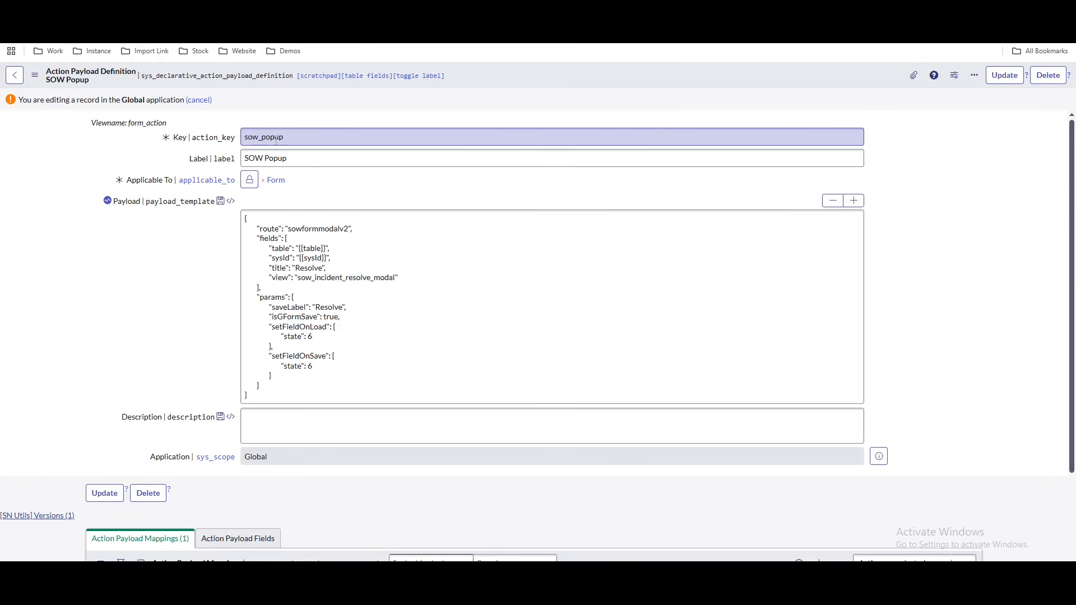
Return to the Onhold action assignment and preview the payload of its SOW Popup client action.
key(alt+Left)
key(alt+Left)
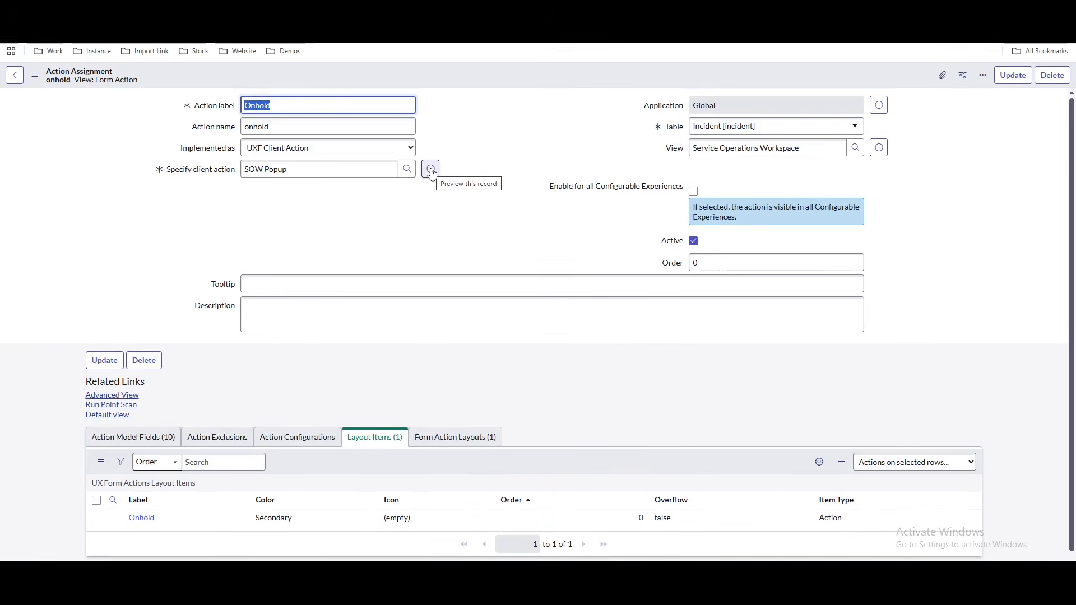
click(431, 170)
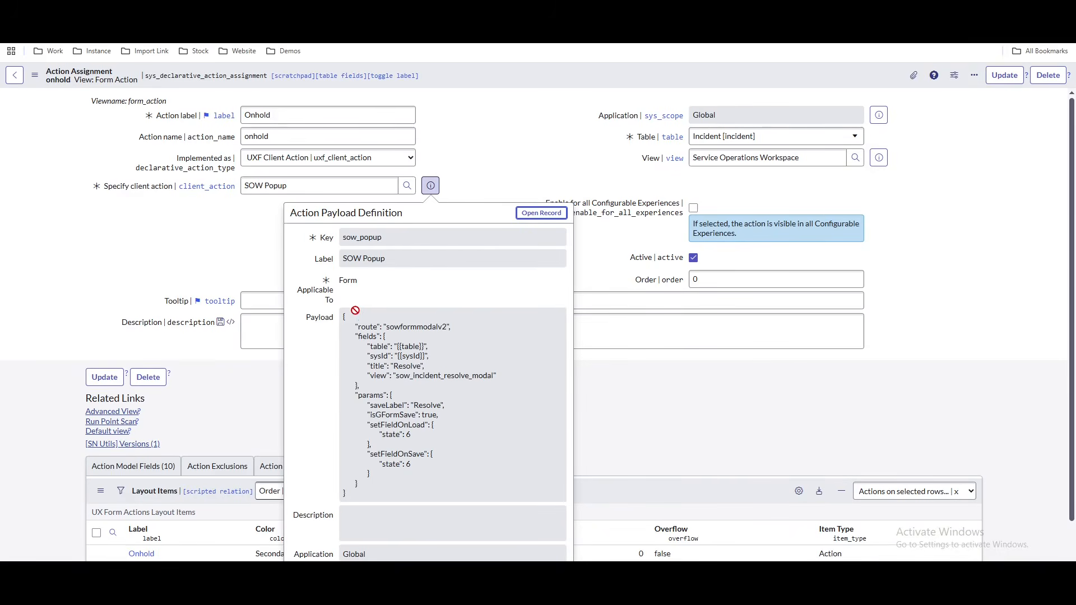
drag(340, 314, 392, 507)
click(491, 112)
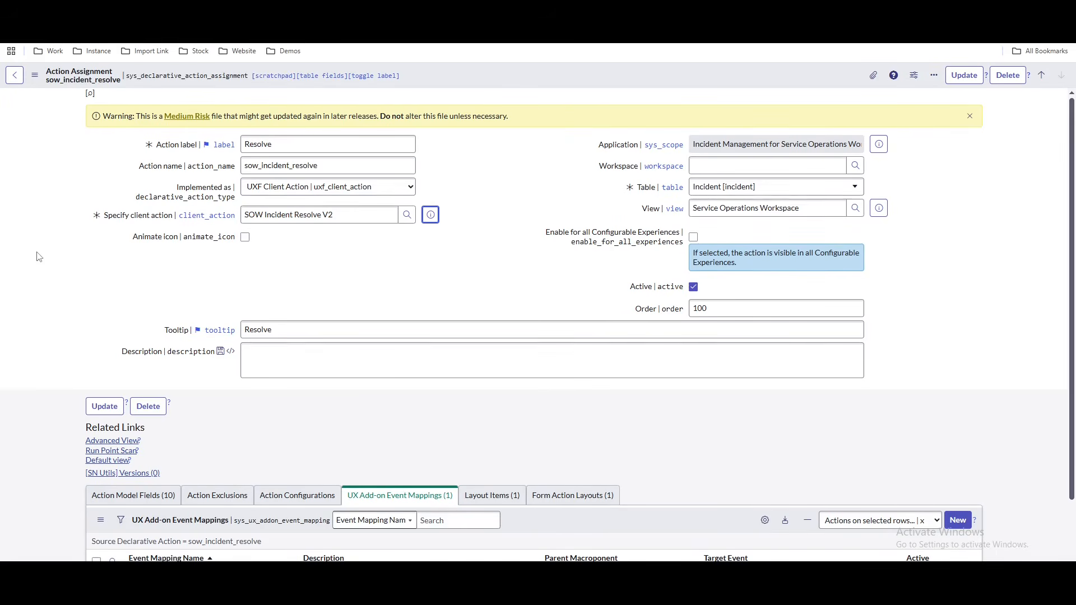
Compare the related lists of the Resolve and Onhold actions, and switch the Onhold form from the Form Action view to the default view.
scroll(406, 319, down, 2)
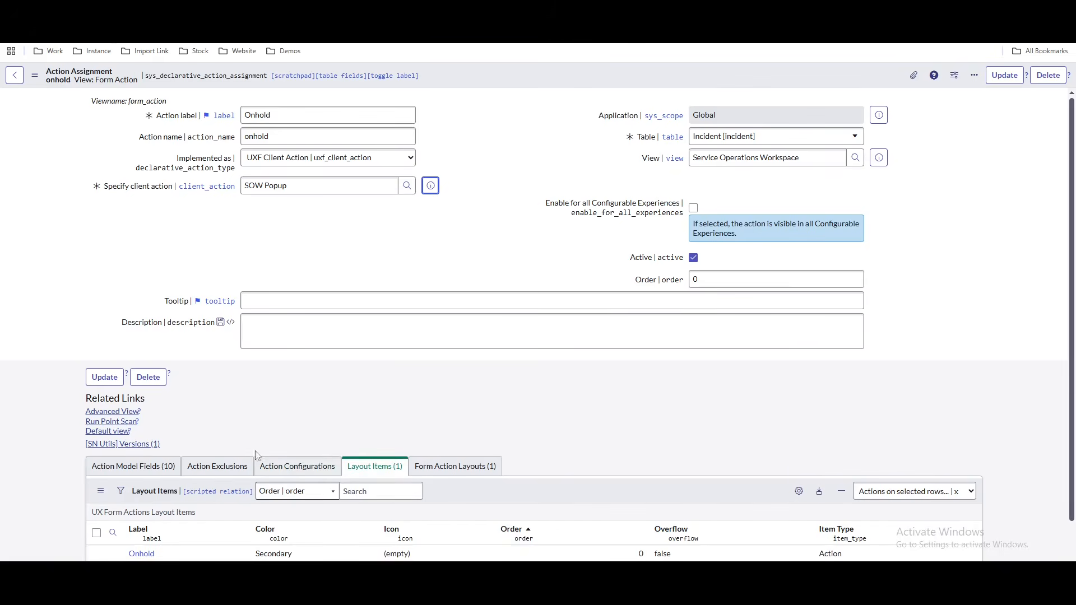
scroll(345, 422, down, 1)
scroll(345, 422, up, 1)
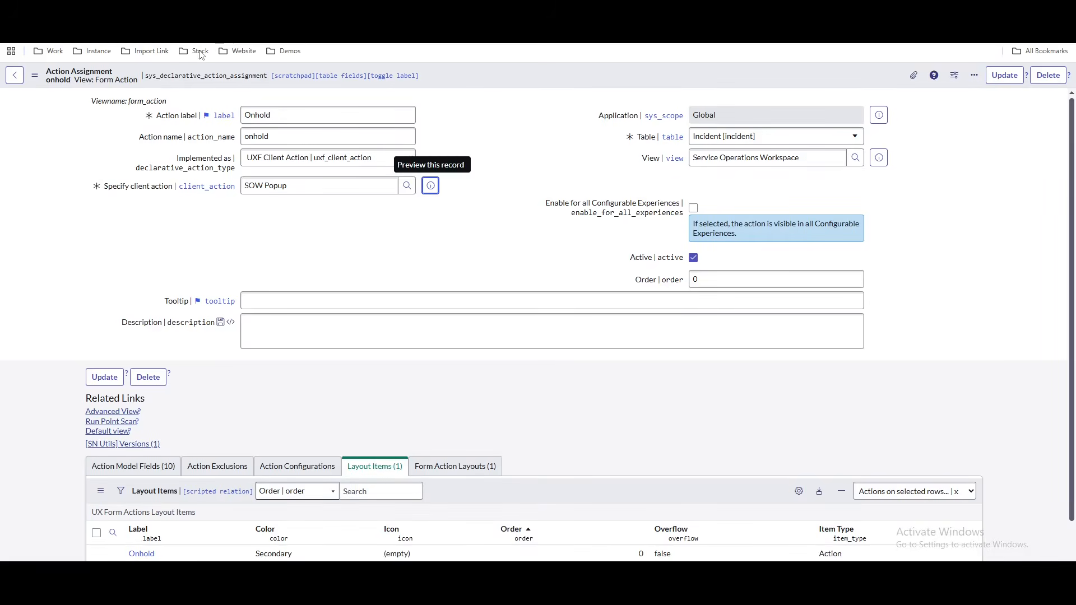
click(106, 81)
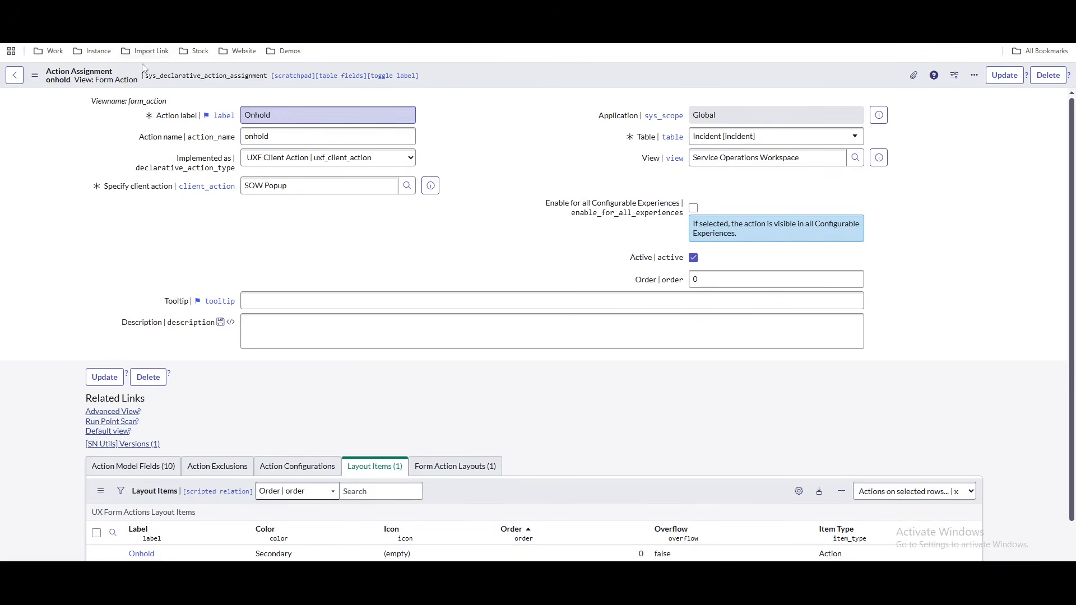
click(121, 83)
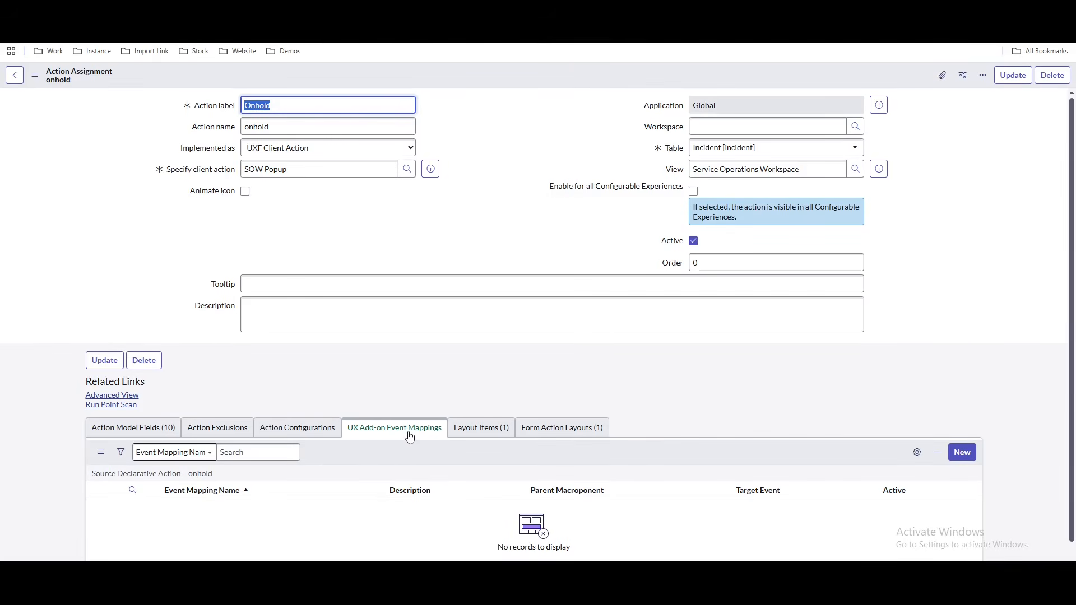
Start a new UX add-on event mapping for the Onhold action and name it SOW_Popup_Event_Mapping.
click(960, 474)
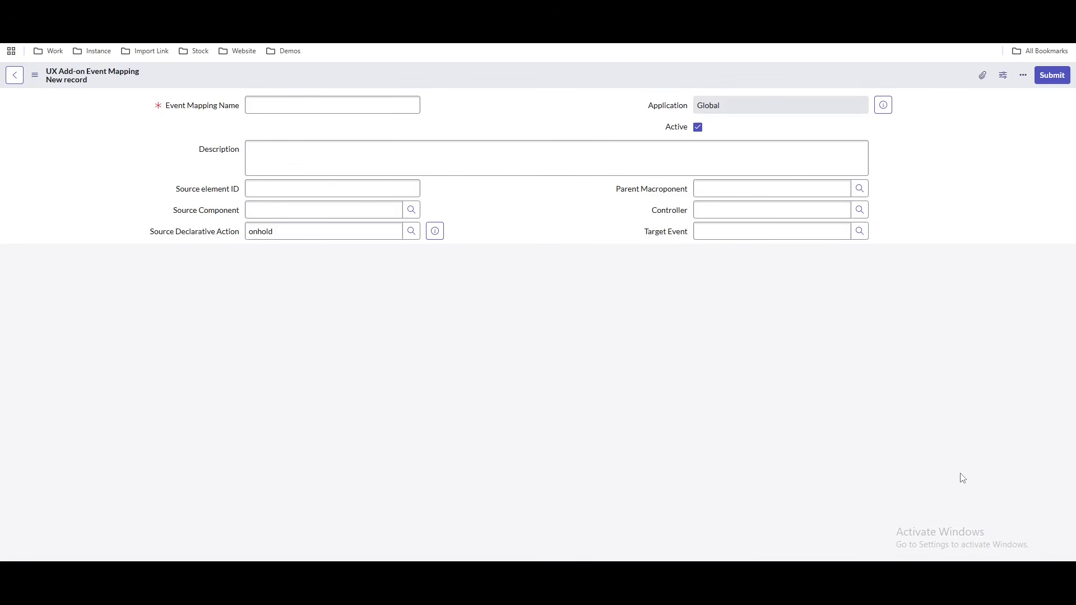
click(348, 105)
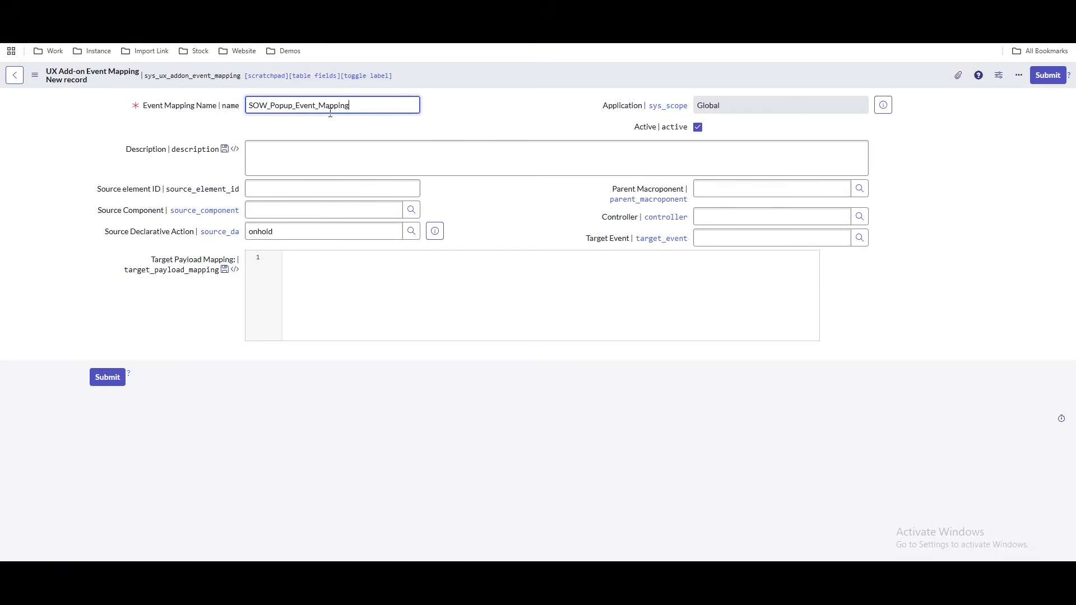
click(502, 127)
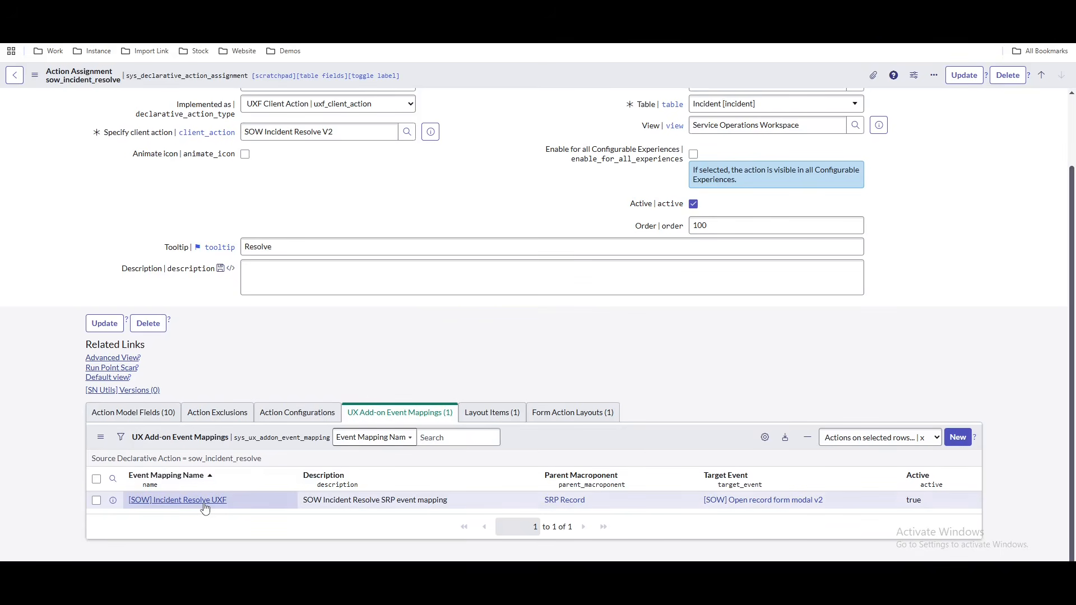
Open Resolve's [SOW] Incident Resolve UXF event mapping and copy its source element ID, ui_action_bar, into the new mapping.
click(204, 504)
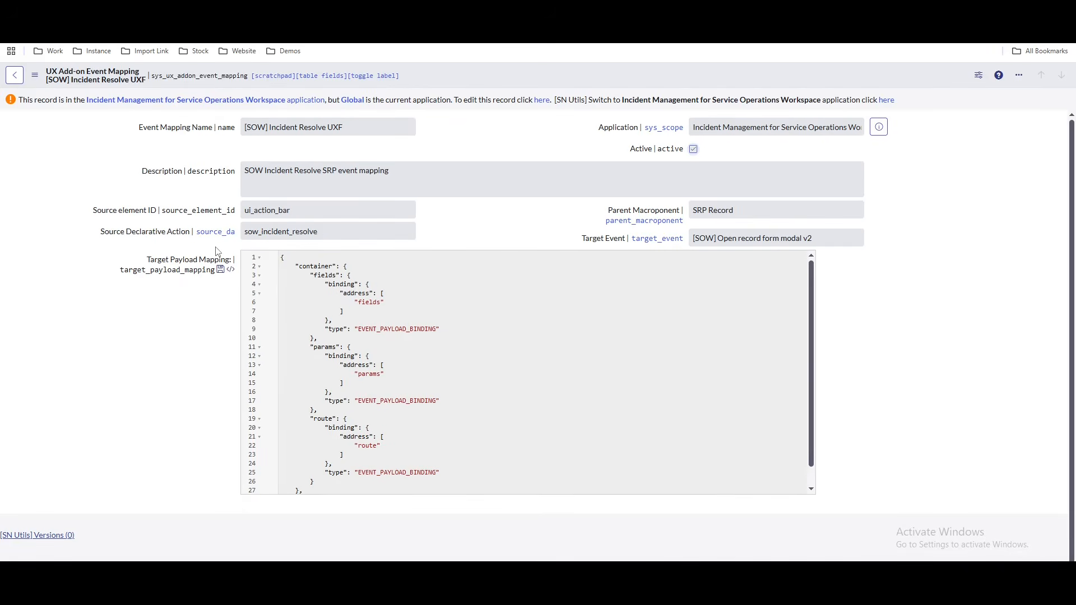
drag(304, 211, 241, 212)
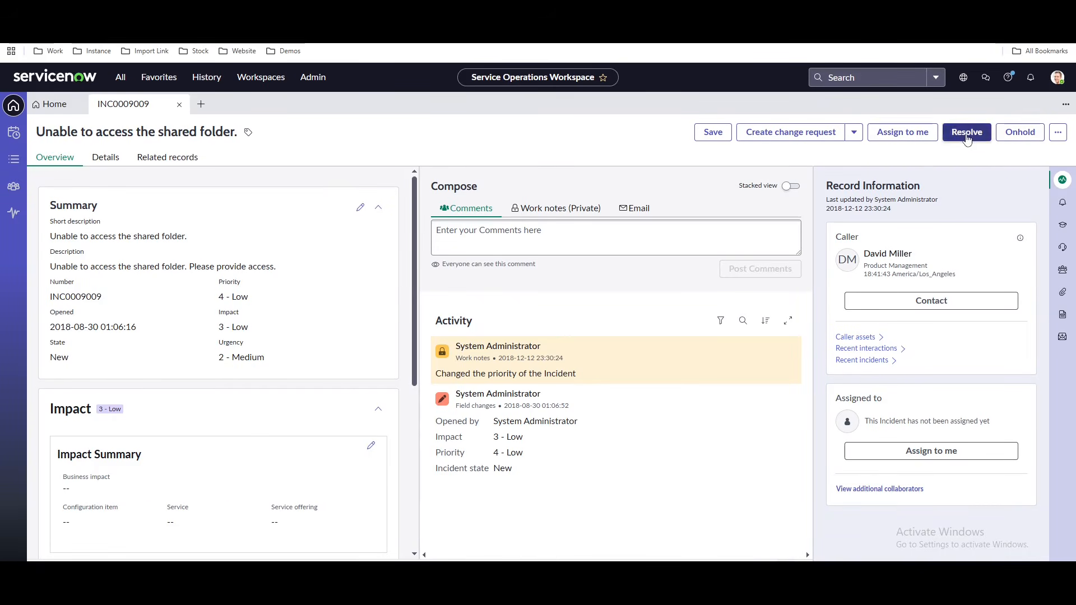
drag(683, 142, 1057, 137)
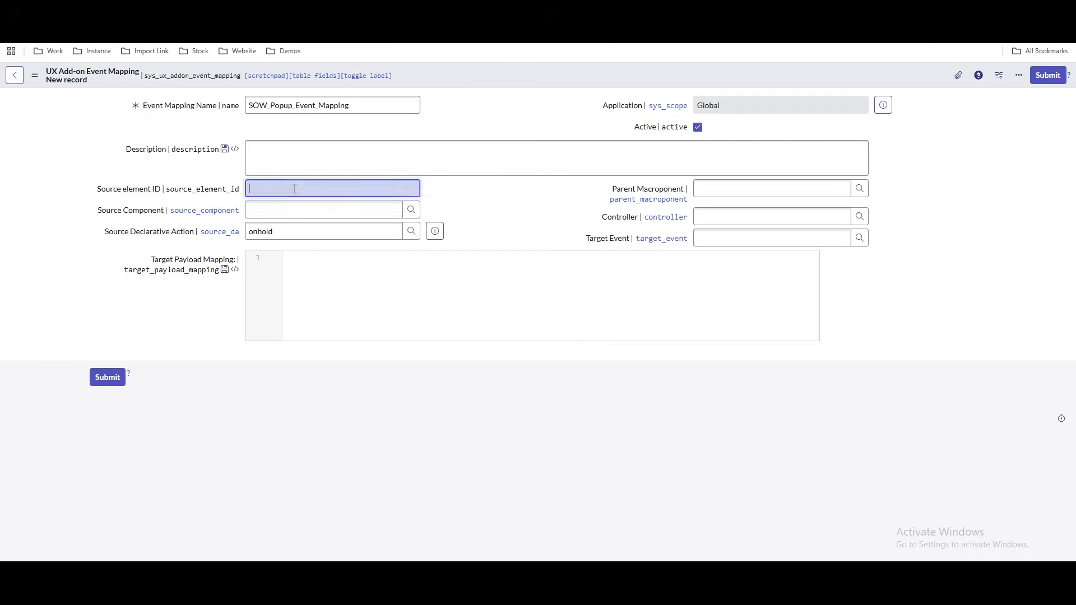
click(294, 189)
key(ctrl+v)
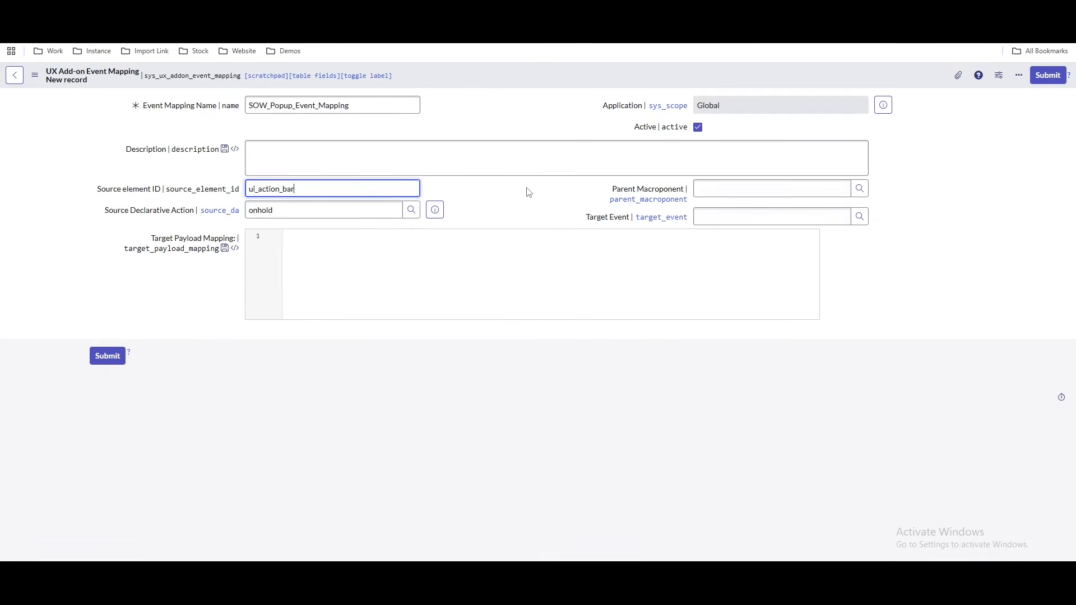
click(529, 192)
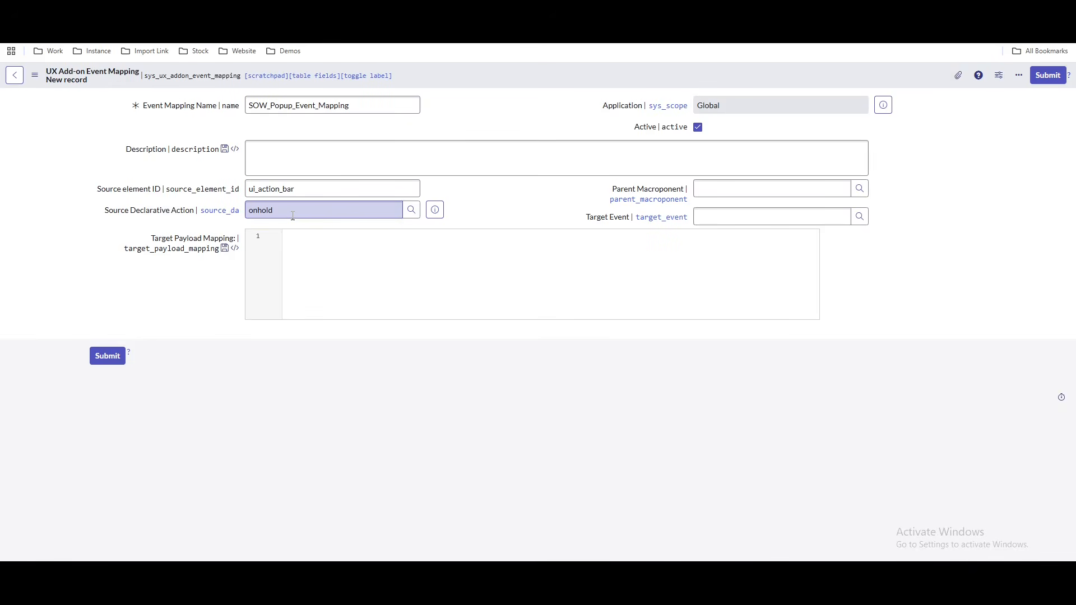
Set the new mapping's parent macroponent to SRP Record and its target event to [SOW] Open record form modal v2, matching Resolve's mapping.
click(766, 187)
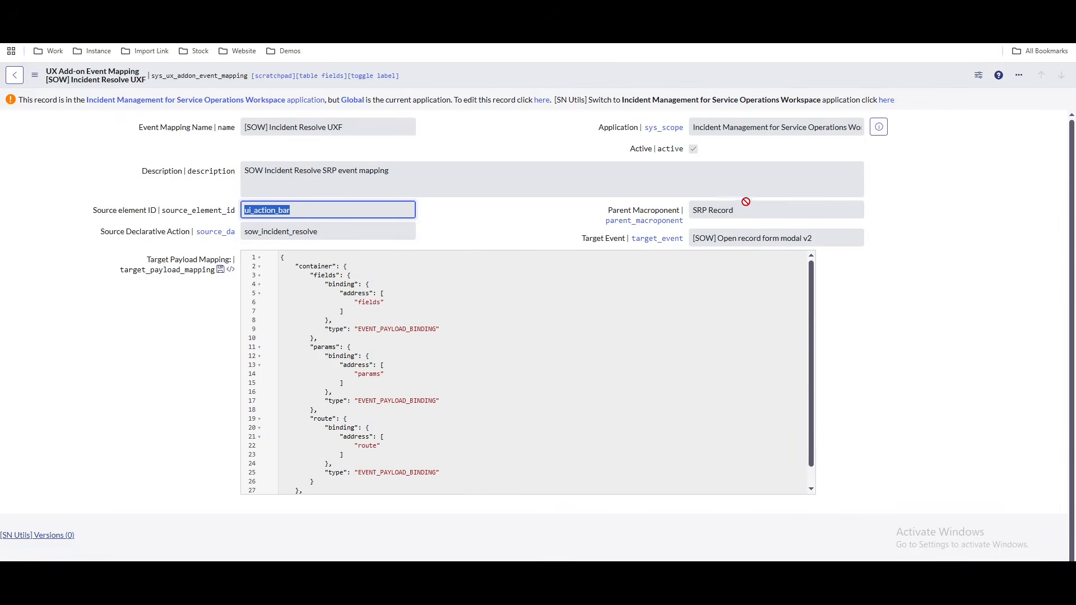
drag(745, 207, 676, 216)
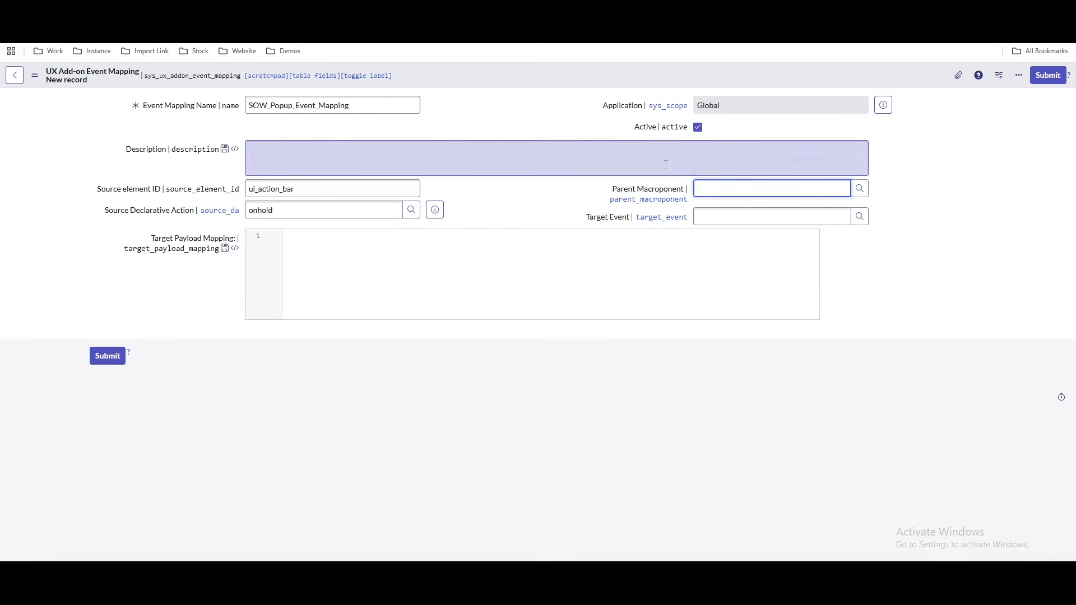
text(SRP Record)
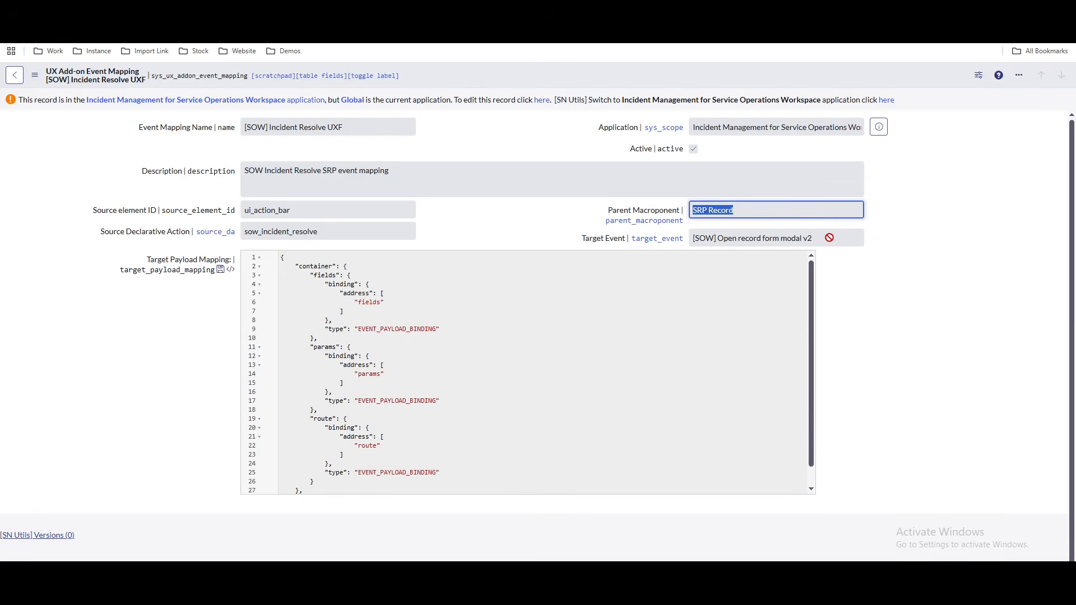
drag(828, 238, 689, 241)
key(ctrl+c)
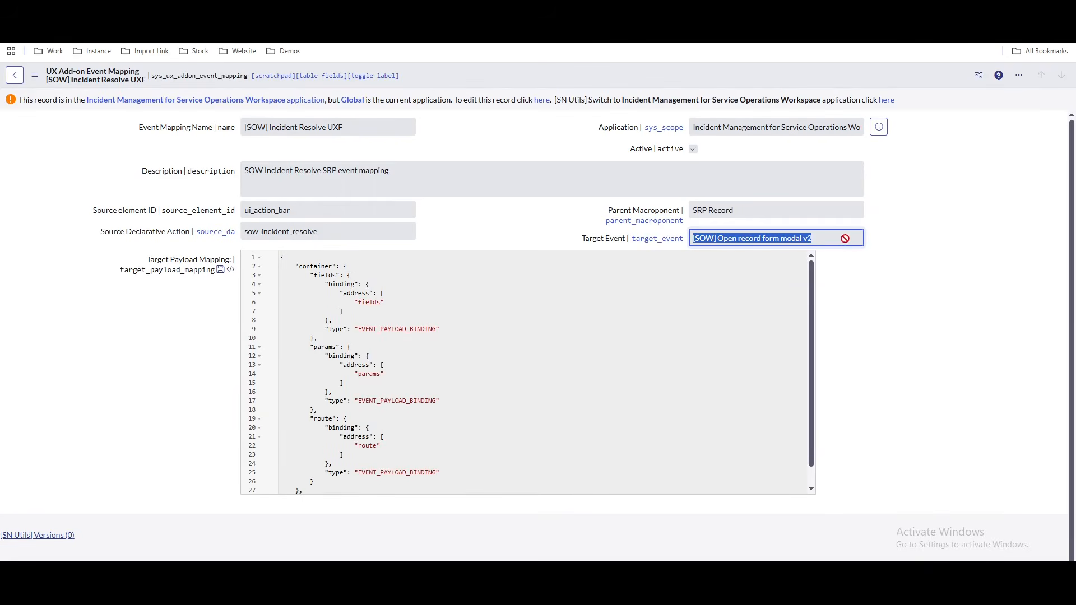
key(ctrl+Tab)
click(764, 217)
key(ctrl+v)
click(545, 113)
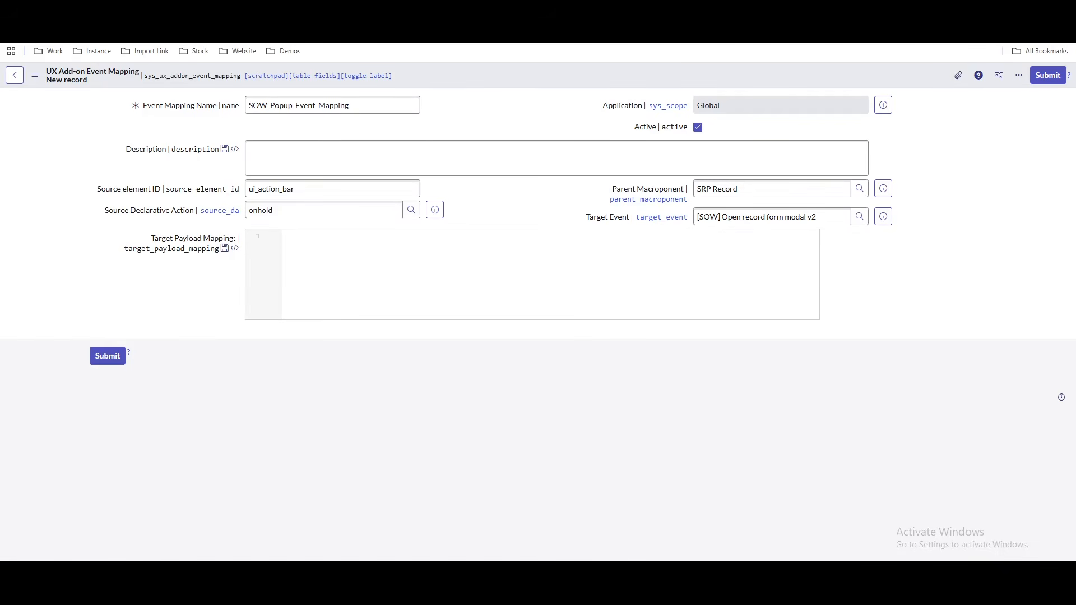
Copy the full target payload mapping from Resolve's event mapping into SOW_Popup_Event_Mapping and save the new record.
key(ctrl+shift+Tab)
drag(280, 255, 482, 496)
key(ctrl+c)
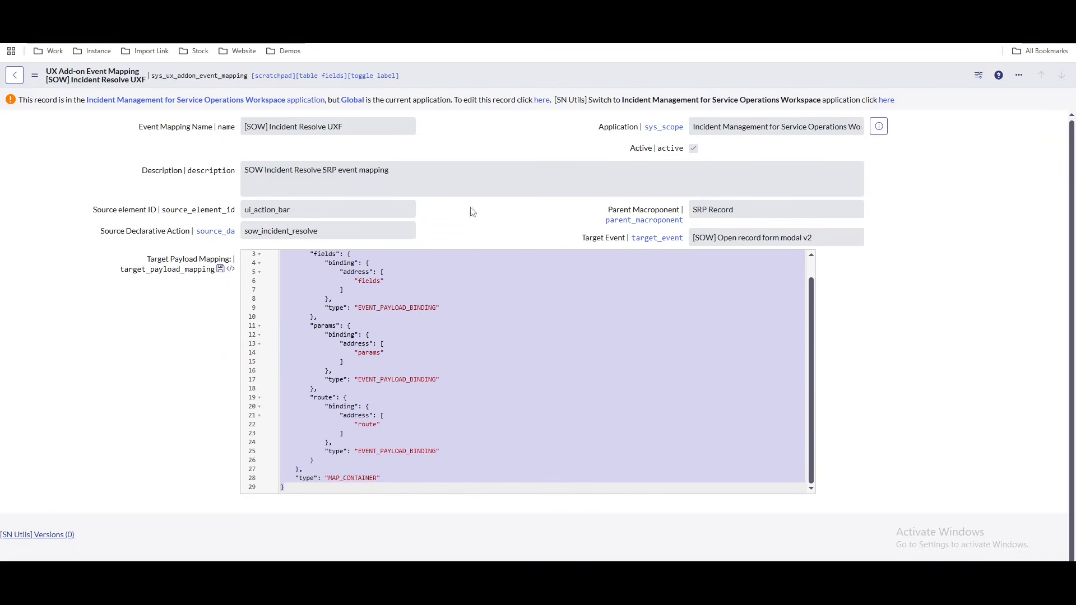
key(ctrl+Tab)
click(432, 289)
key(ctrl+v)
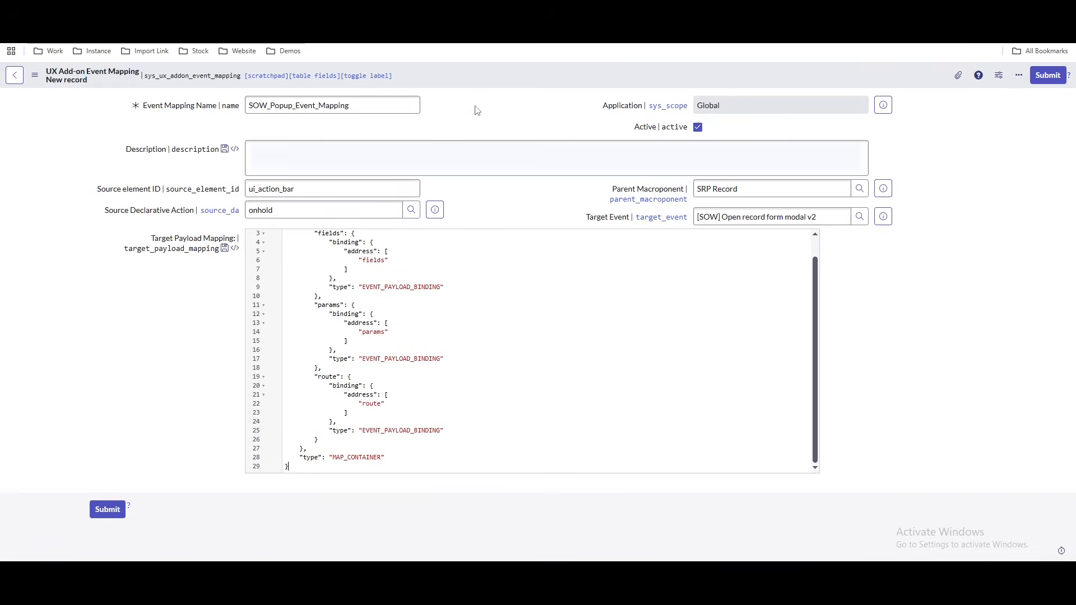
right_click(496, 79)
click(502, 86)
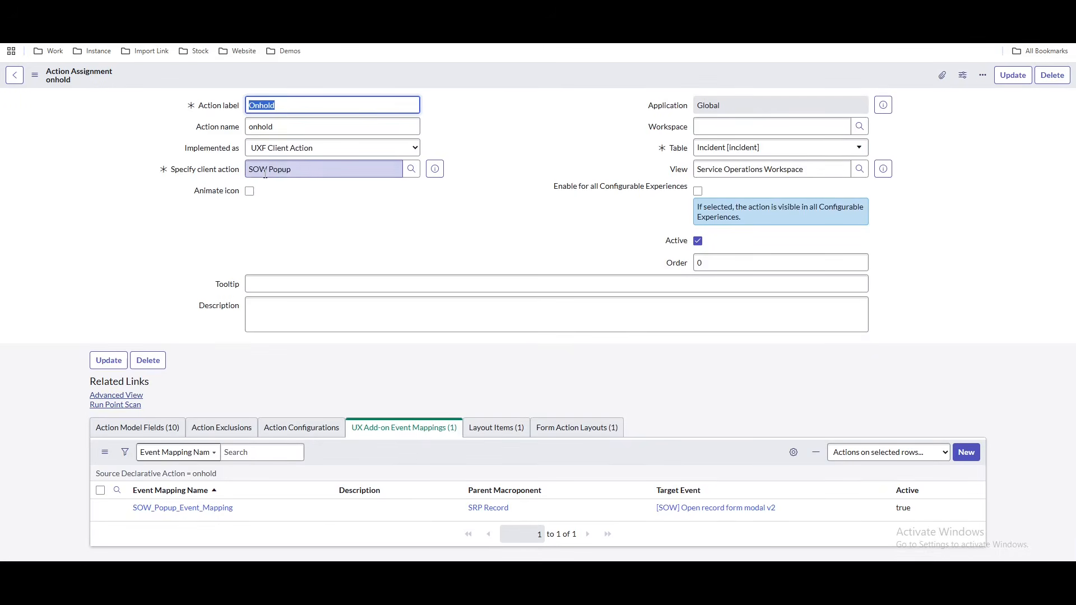
Review the SOW Popup payload and the event mapping list on the Onhold action.
click(437, 173)
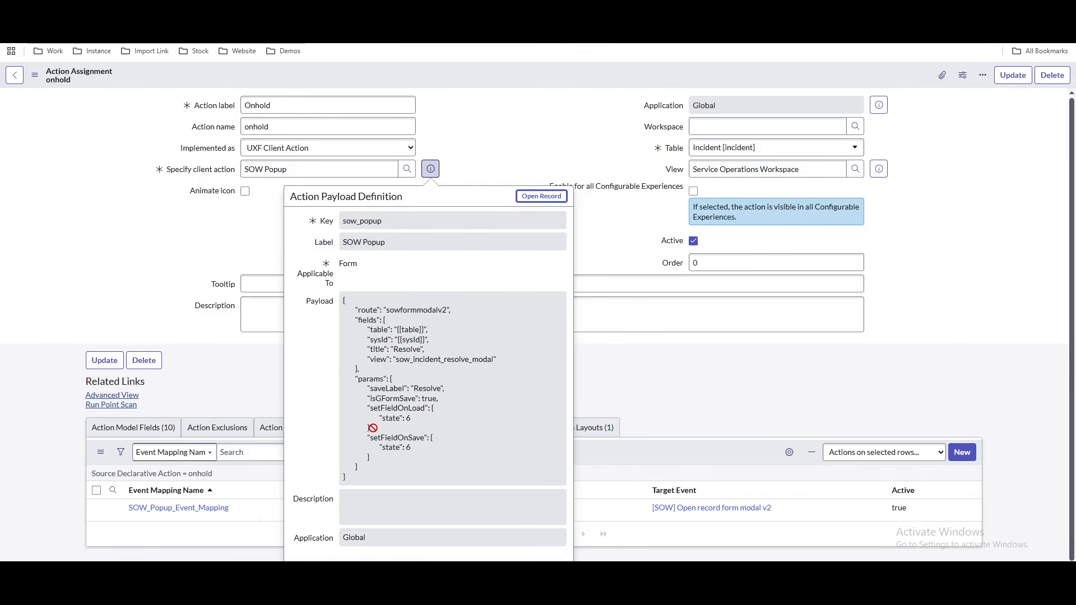
double_click(524, 117)
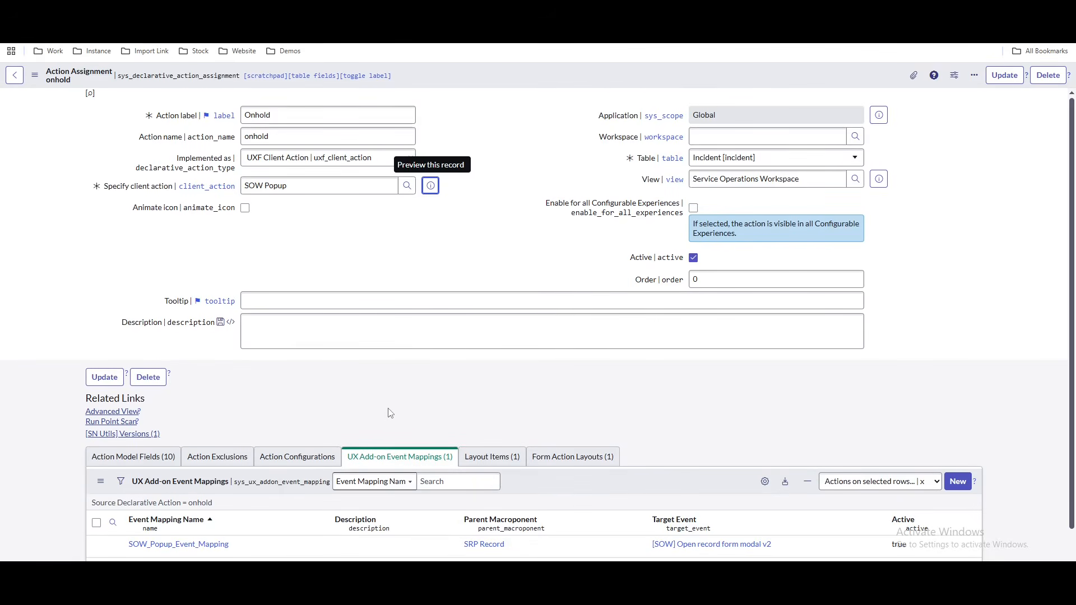
scroll(466, 402, down, 1)
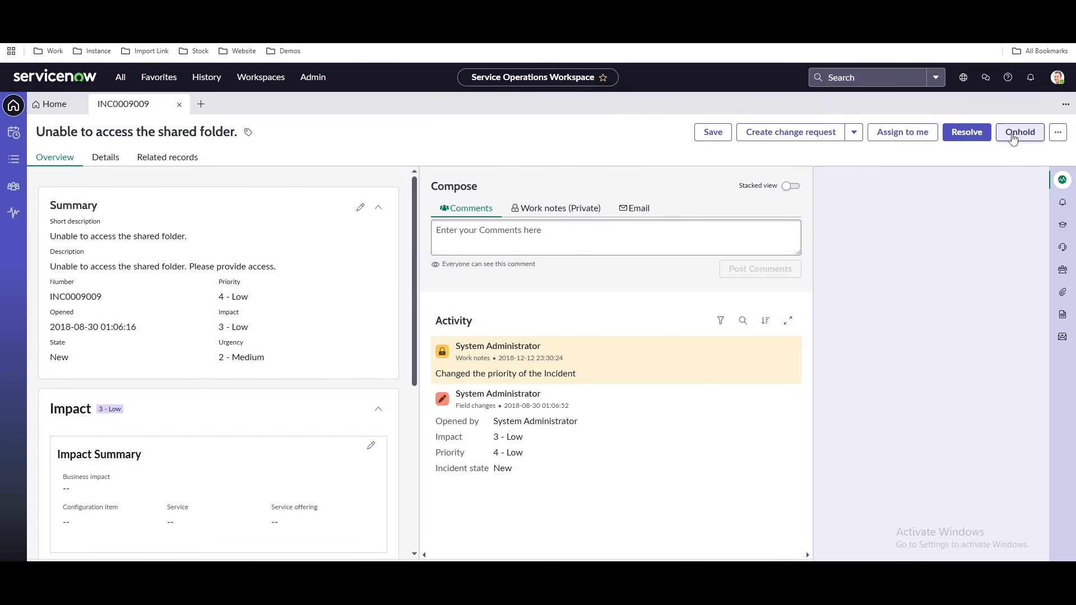
Test the Onhold action on the shared folder incident, inspect the dialog's fields with technical names shown, and cancel the dialog.
click(1013, 135)
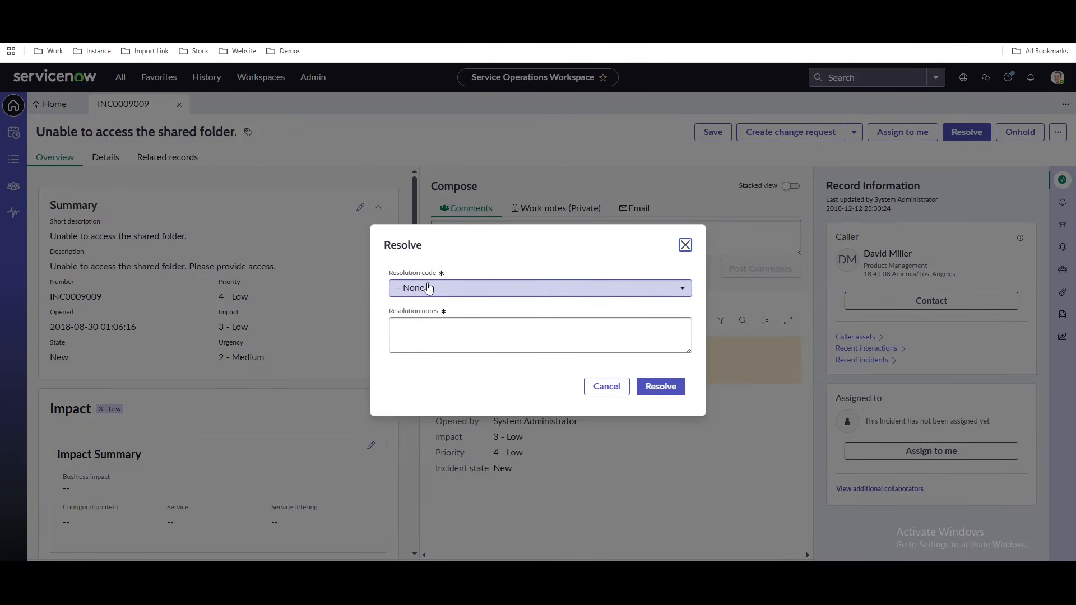
click(444, 287)
click(377, 329)
click(476, 293)
click(377, 312)
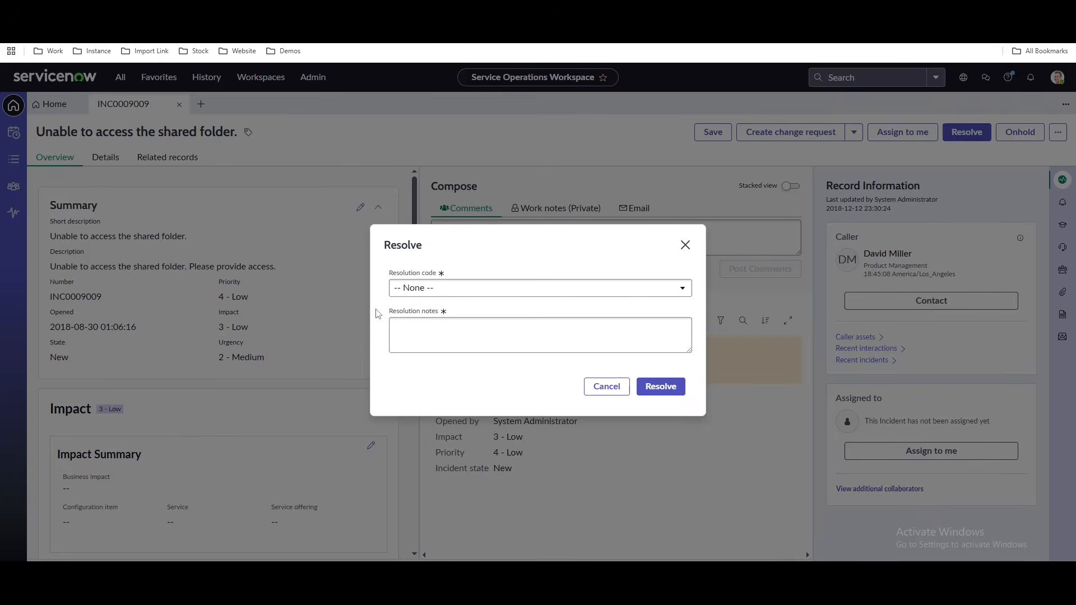
click(410, 333)
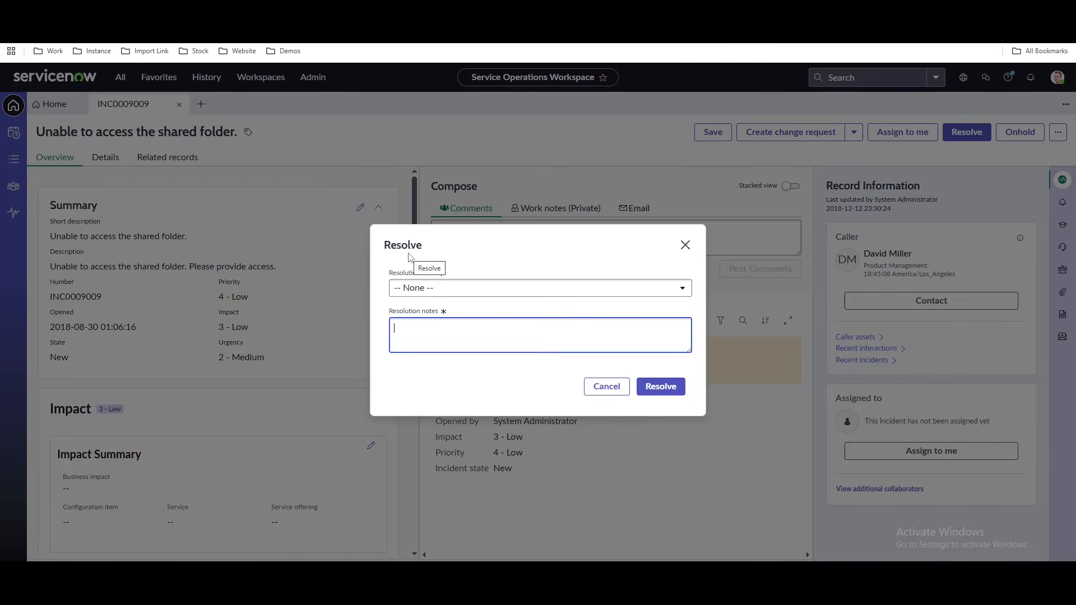
double_click(453, 260)
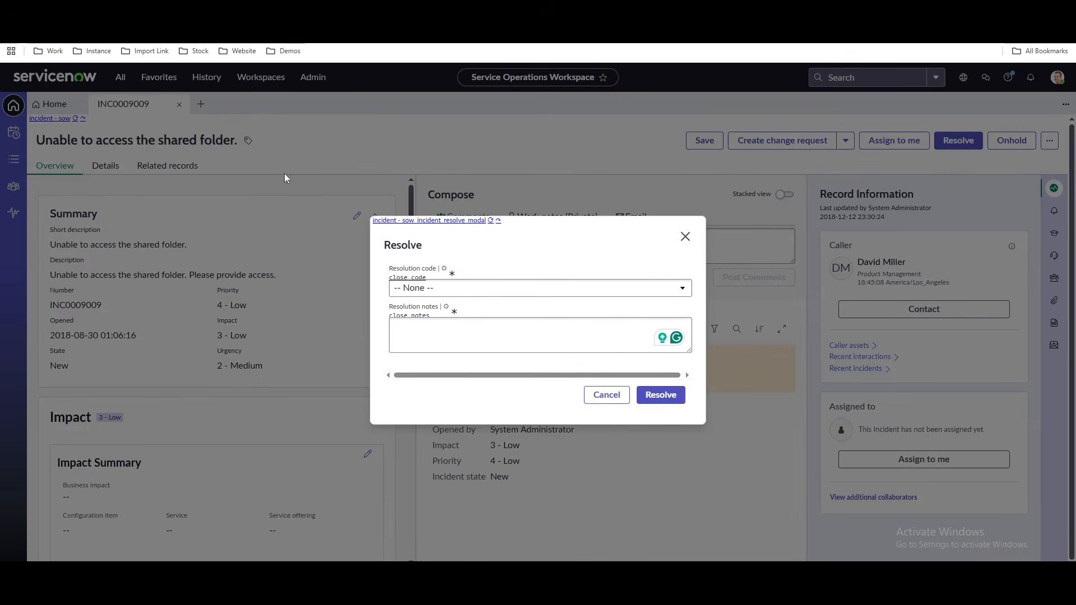
click(605, 396)
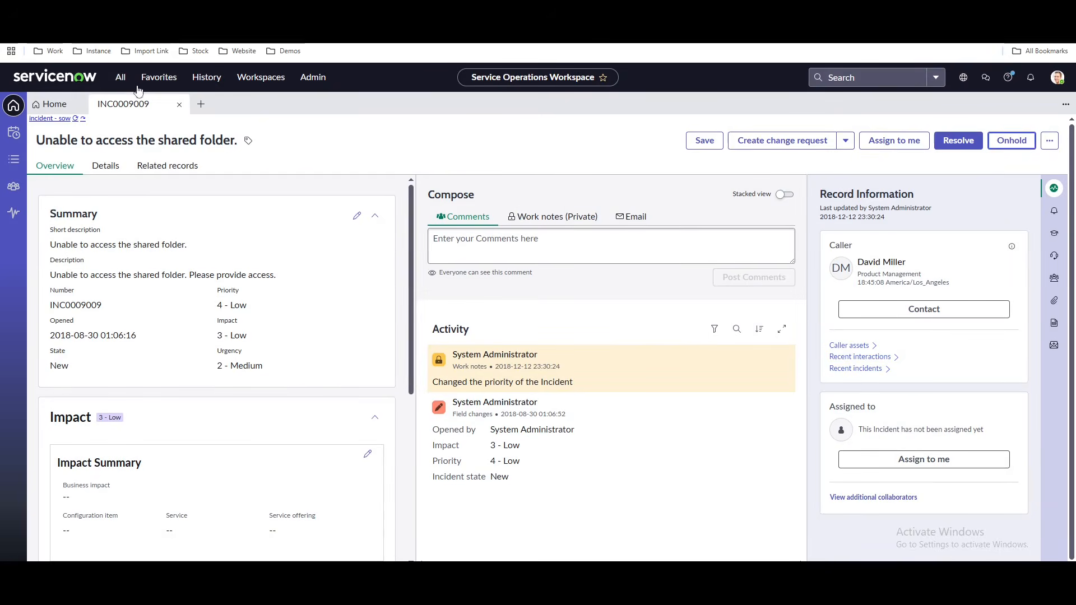
Open the shared folder incident from the full incident table list and bring up its form layout configuration.
click(126, 82)
text(in)
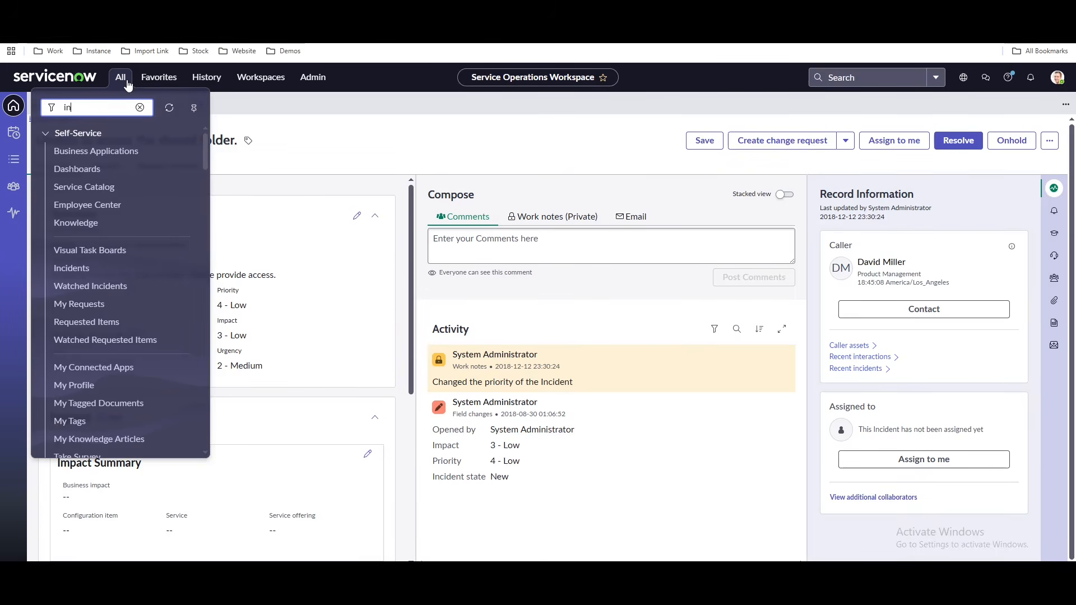
text(cident.LIST)
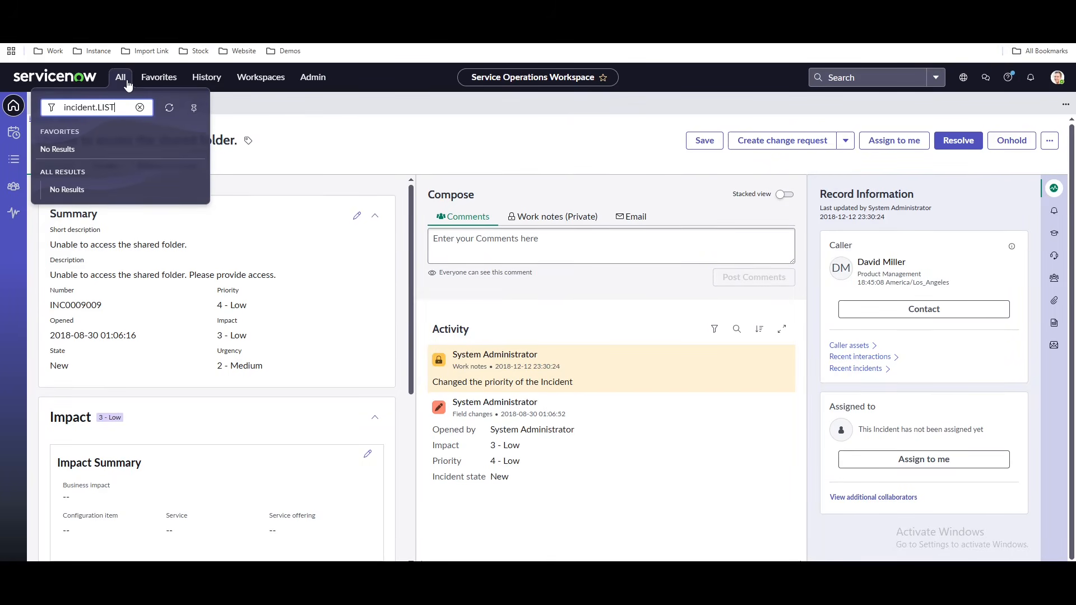
key(Return)
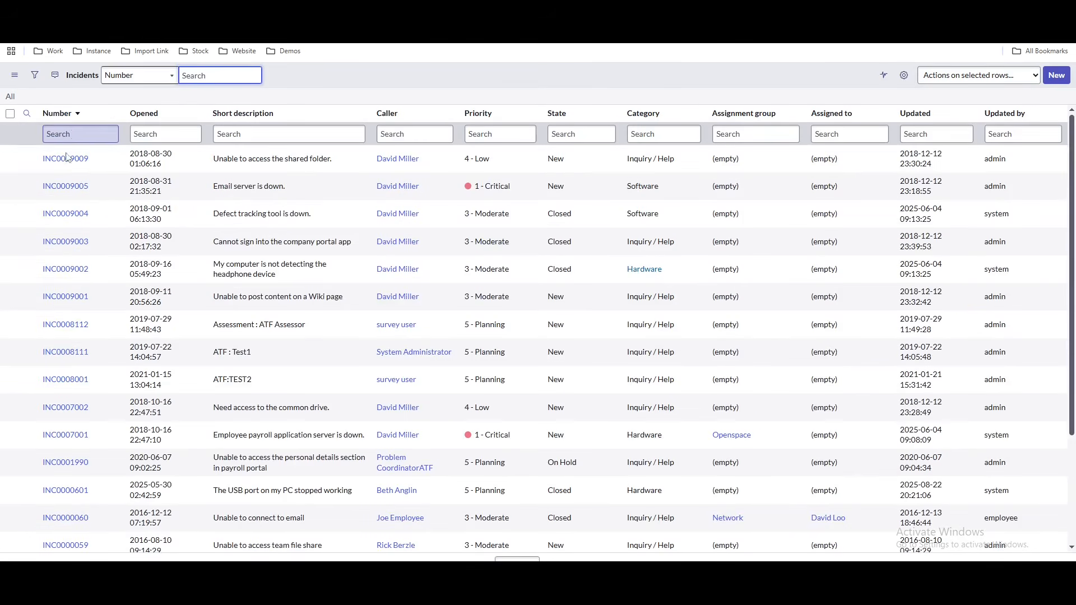
click(66, 159)
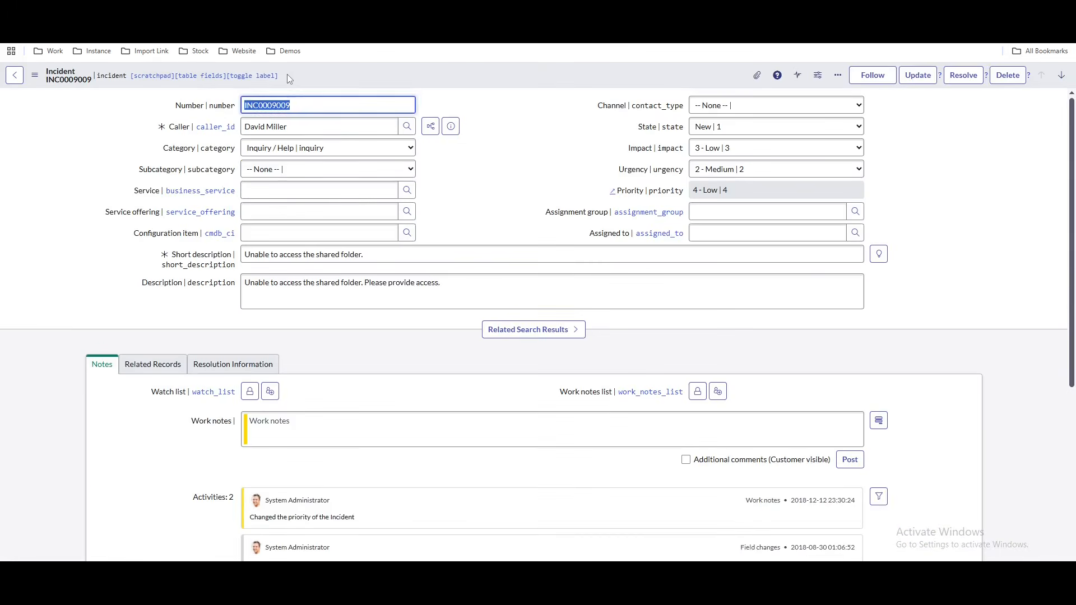
right_click(287, 74)
mouse_move(368, 285)
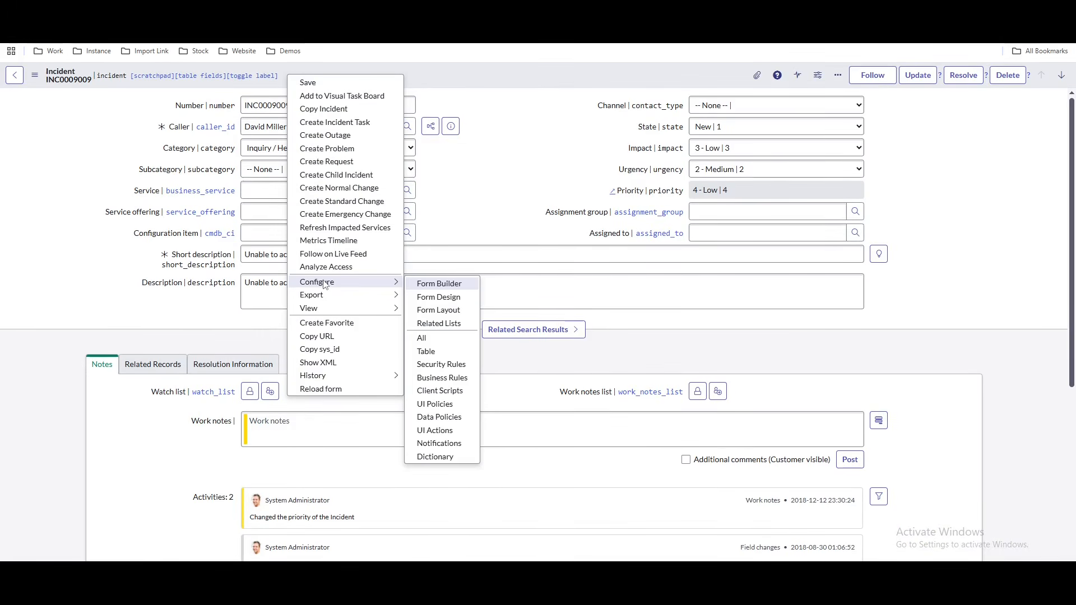
click(449, 311)
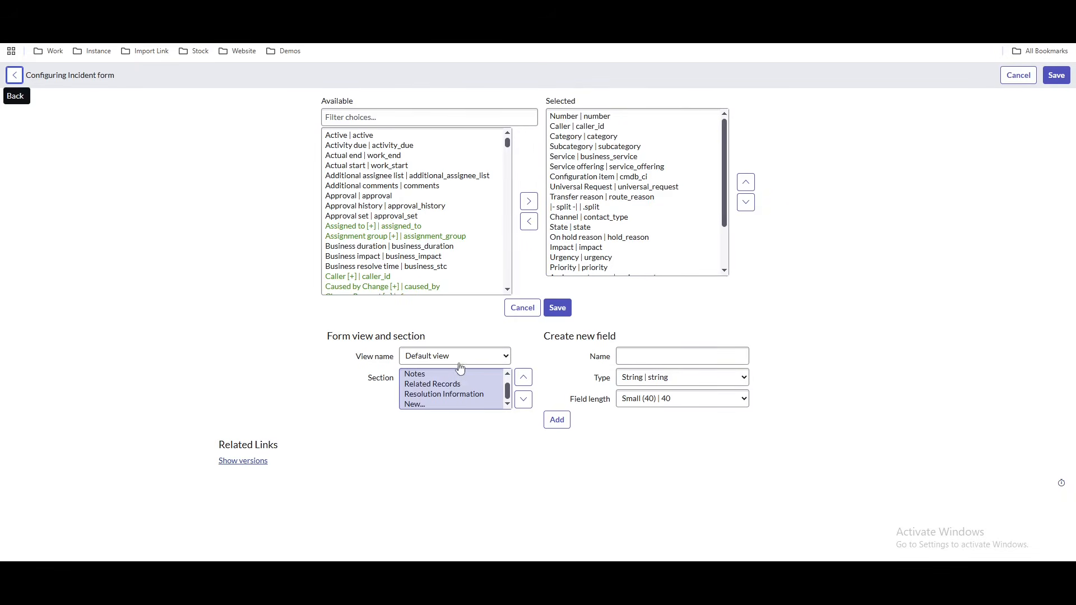
Create a new incident form view named SOW_OnHold.
click(458, 357)
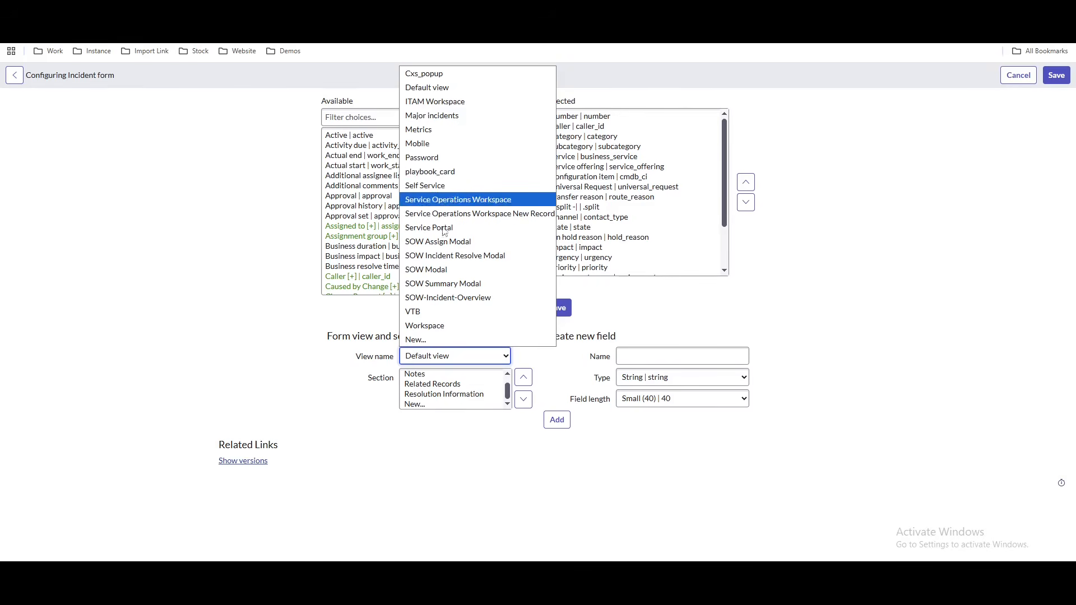
click(436, 340)
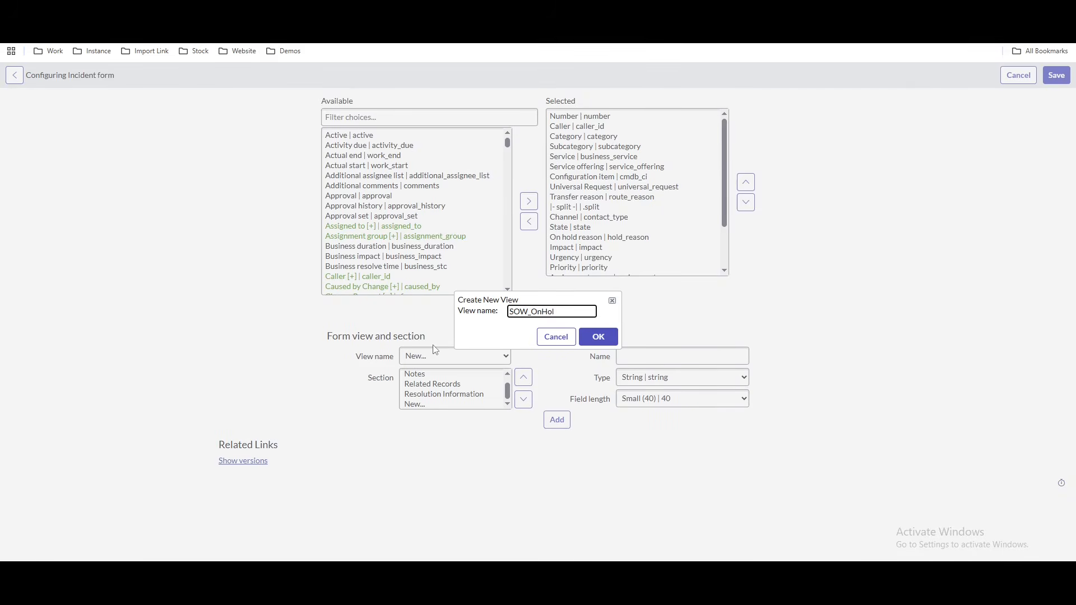
click(599, 337)
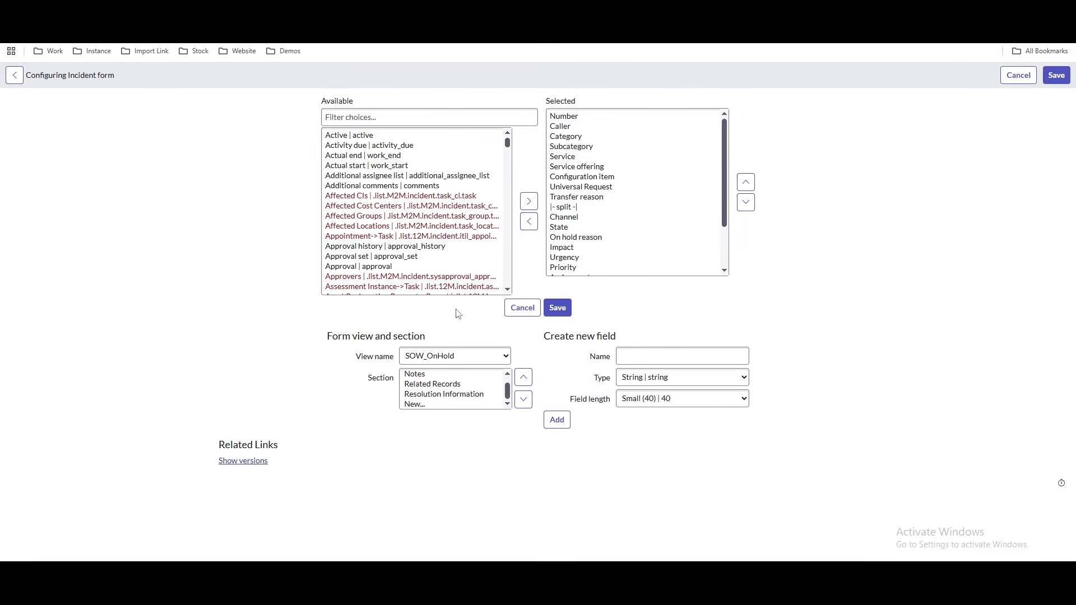
Remove all selected fields from the SOW_OnHold view and add the State field.
click(610, 198)
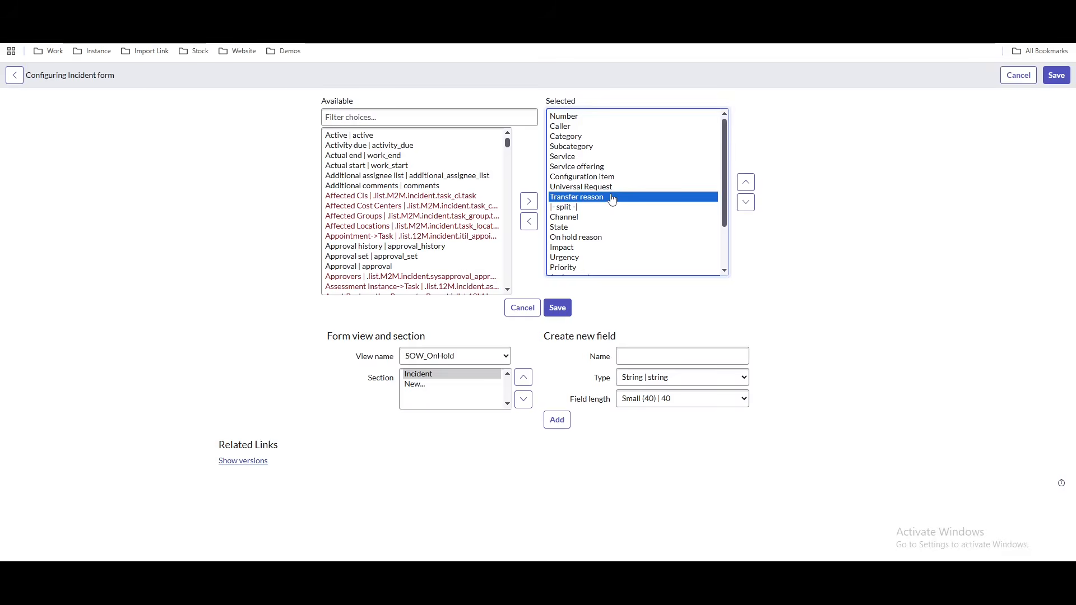
click(529, 221)
click(418, 118)
text(stat)
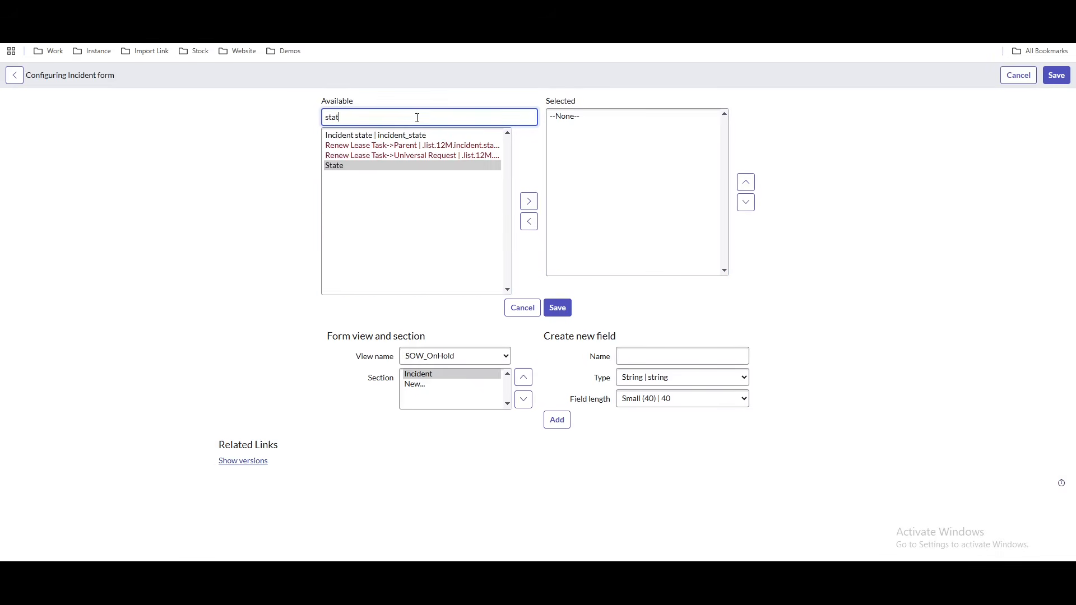
key(Return)
Add the On hold reason field below State in the SOW_OnHold view and save the form layout.
text(onh)
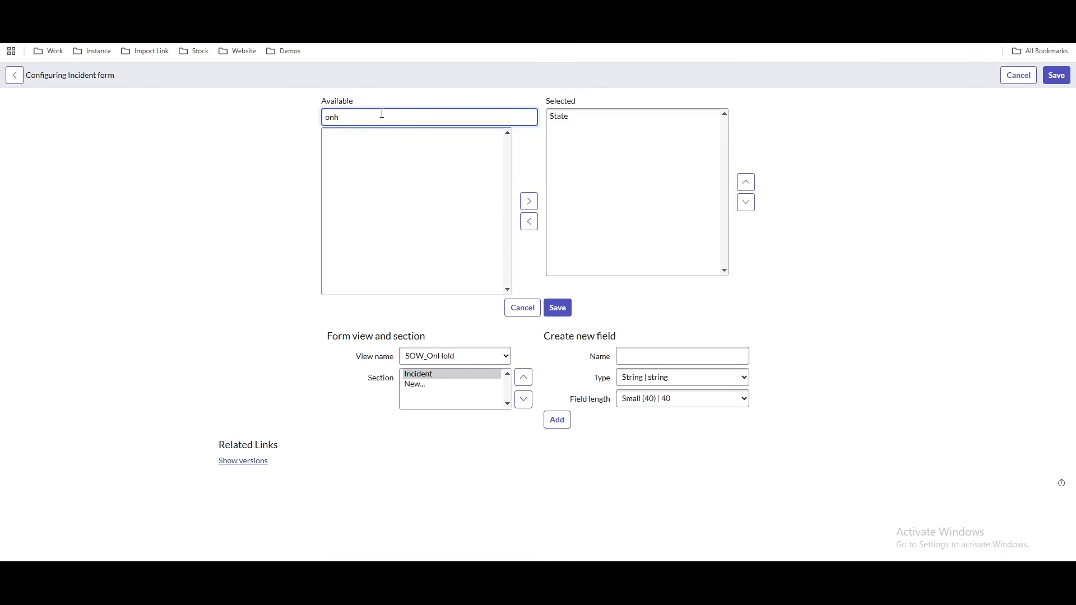
scroll(392, 239, down, 8)
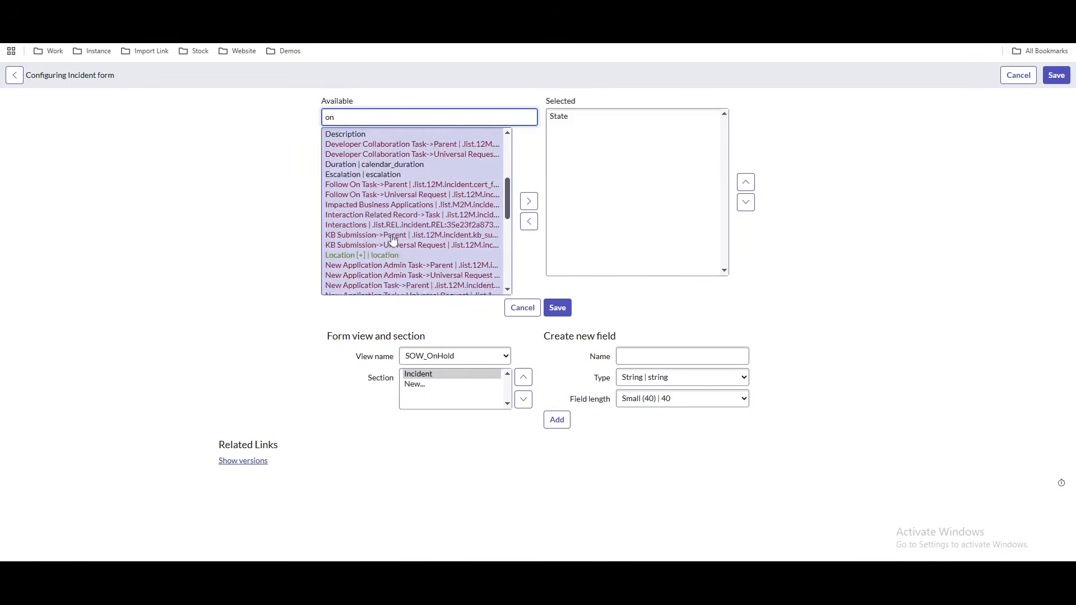
scroll(392, 240, down, 1)
key(BackSpace)
key(BackSpace)
text(hold)
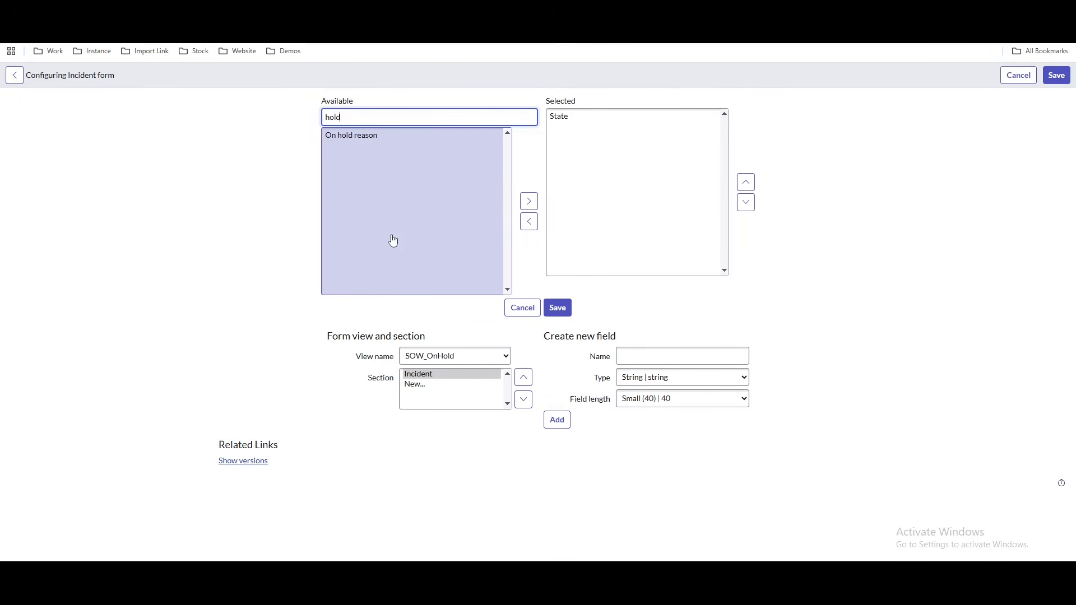
double_click(365, 136)
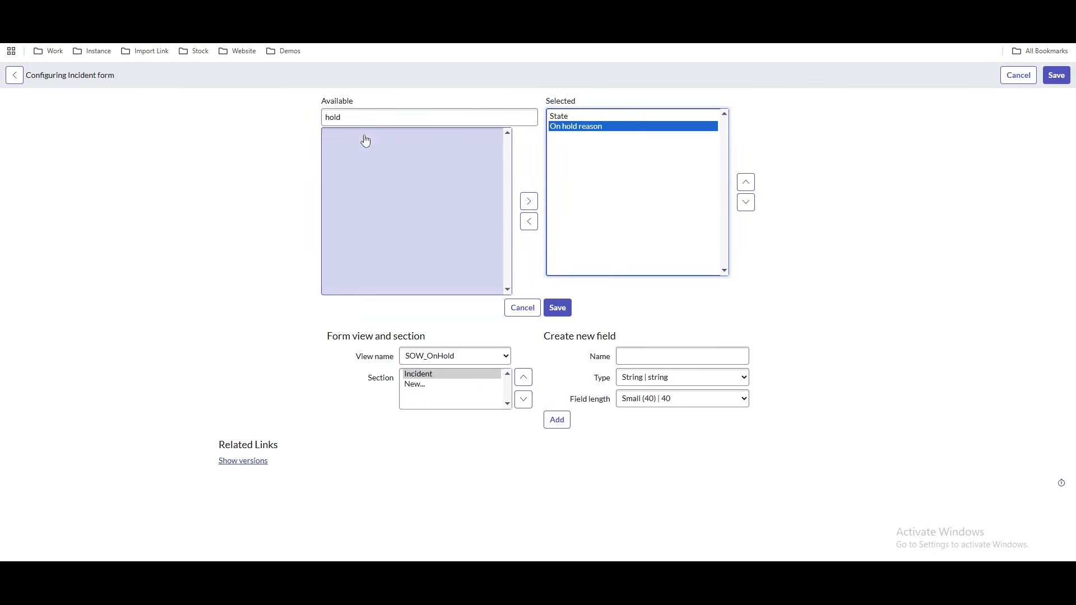
click(557, 308)
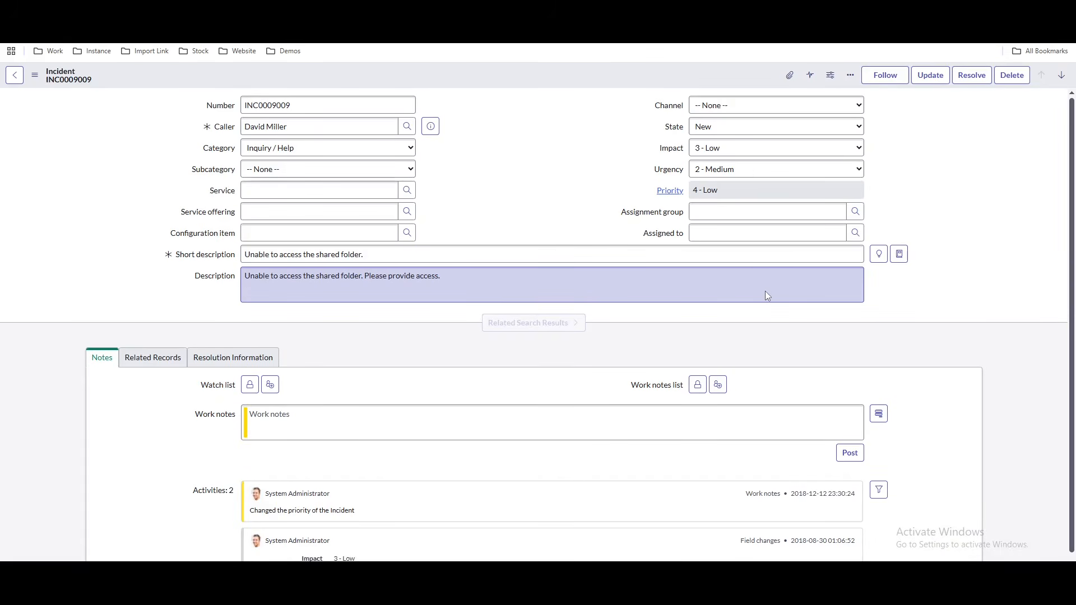
Display the shared folder incident in the SOW_OnHold view, choose the On Hold state to check the On hold reason field, and inspect the view name.
click(84, 82)
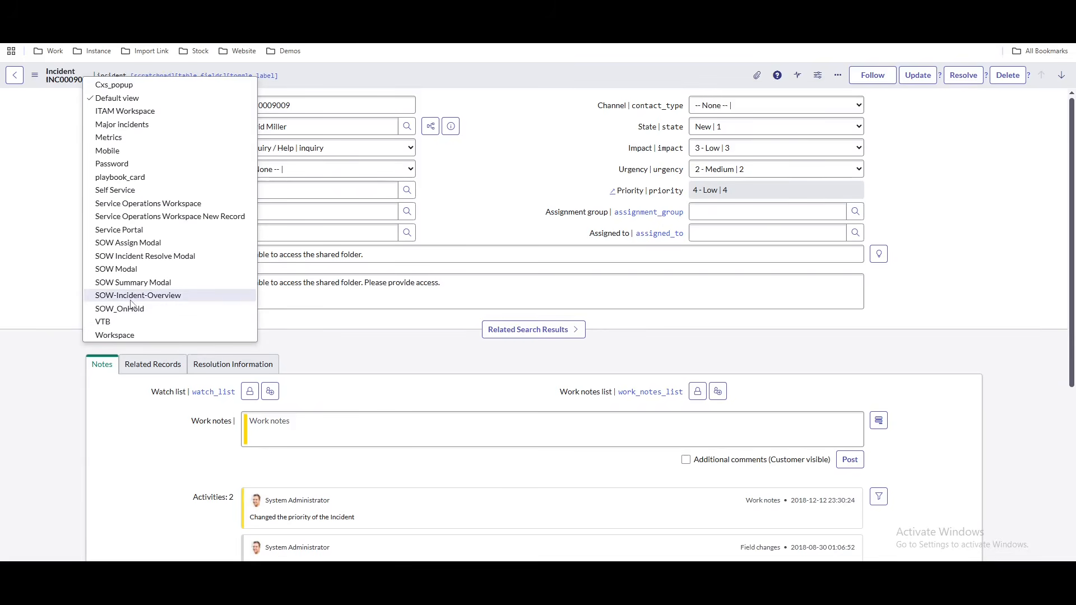
click(148, 312)
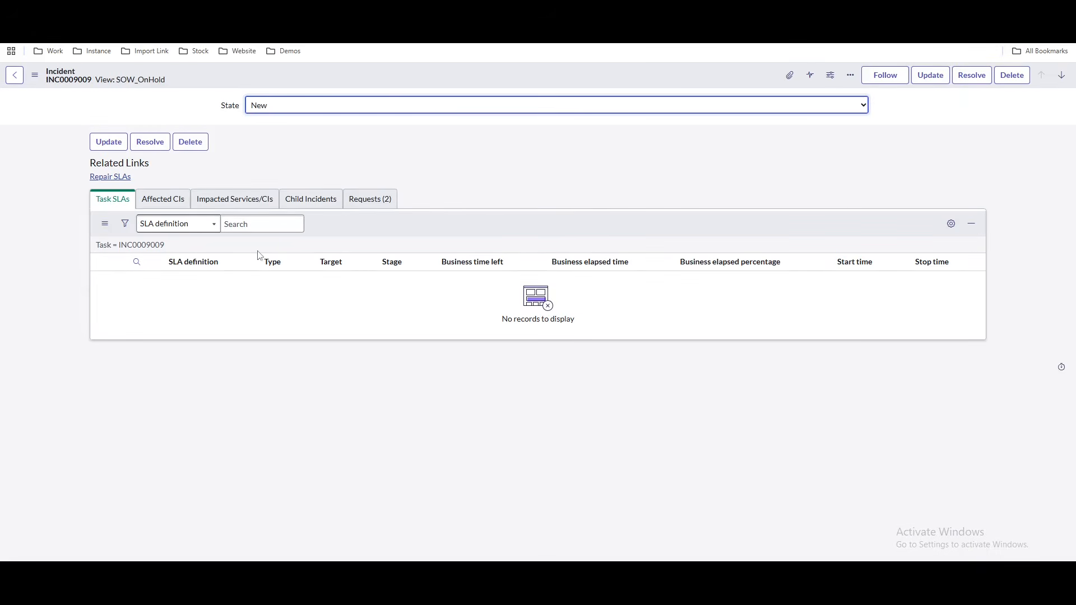
click(367, 120)
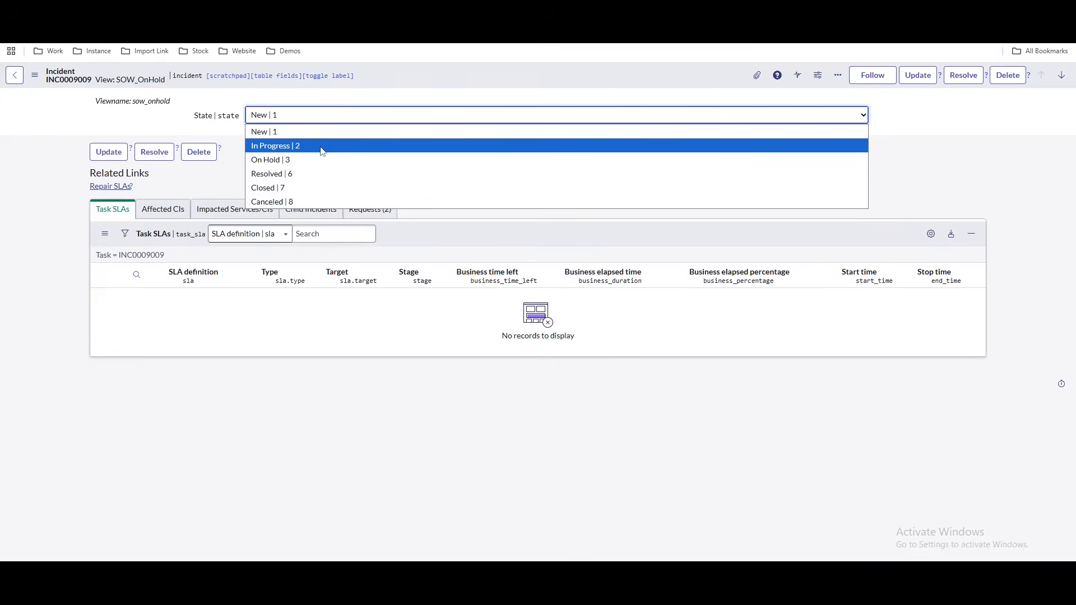
click(285, 161)
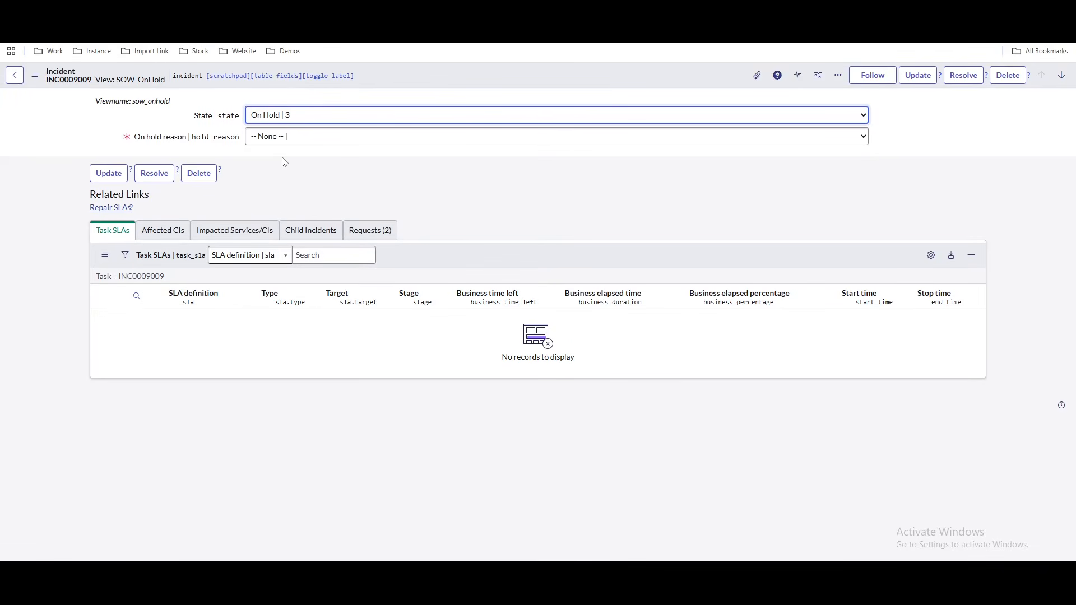
drag(169, 84, 115, 85)
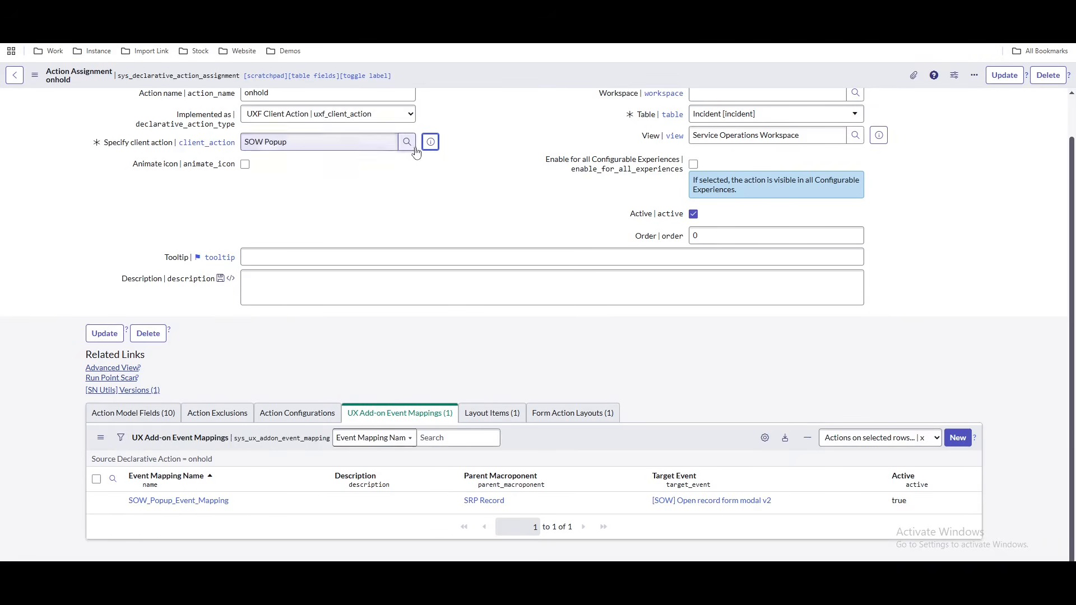
Replace the view in the SOW Popup payload of the Onhold action with the technical view name sow_onhold, copied from the incident form.
click(431, 141)
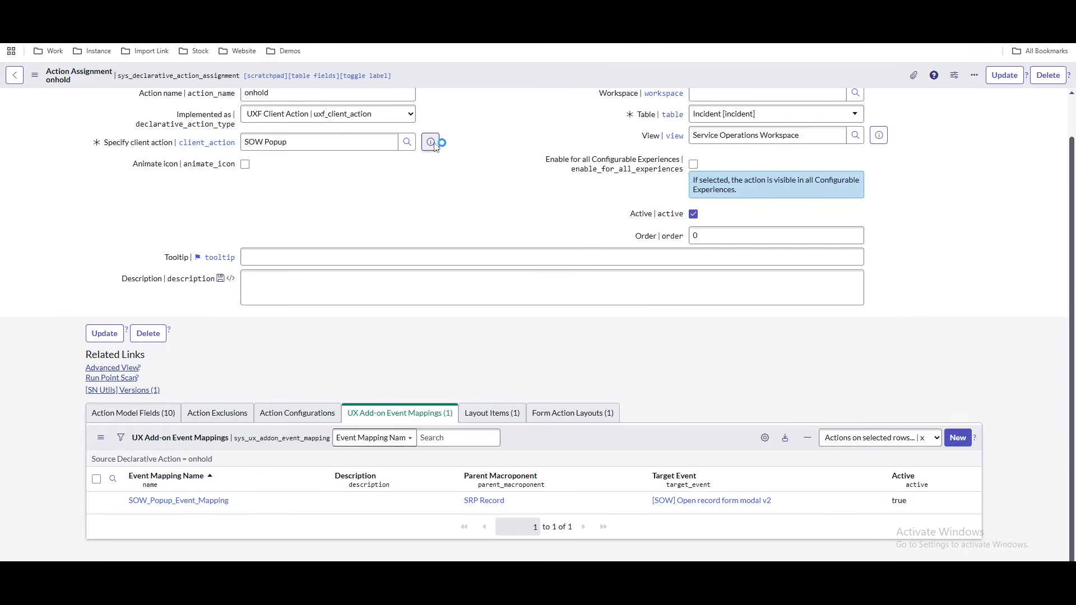
click(523, 172)
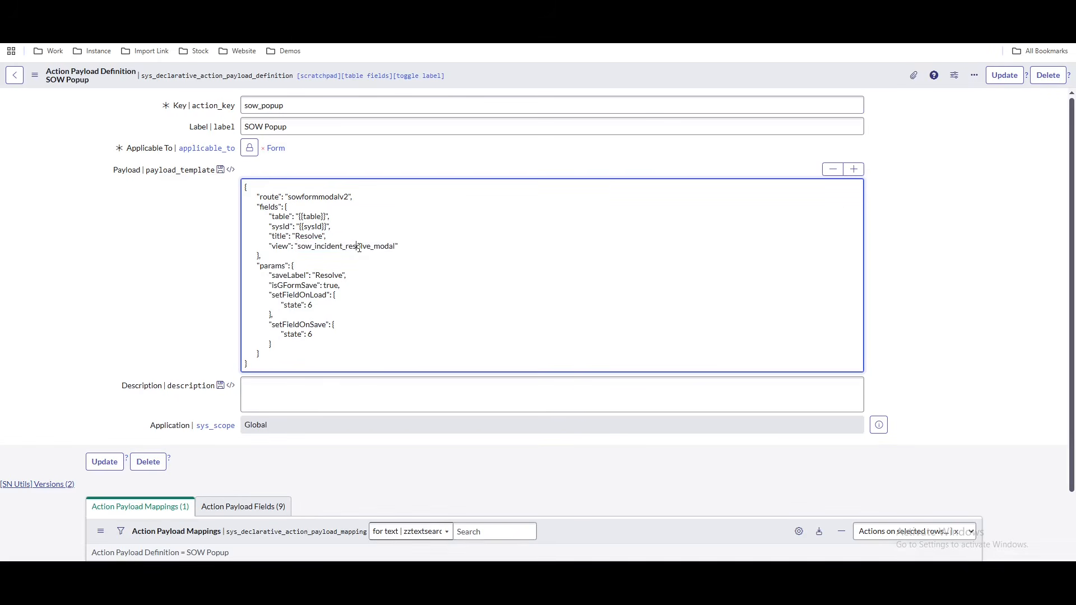
double_click(359, 247)
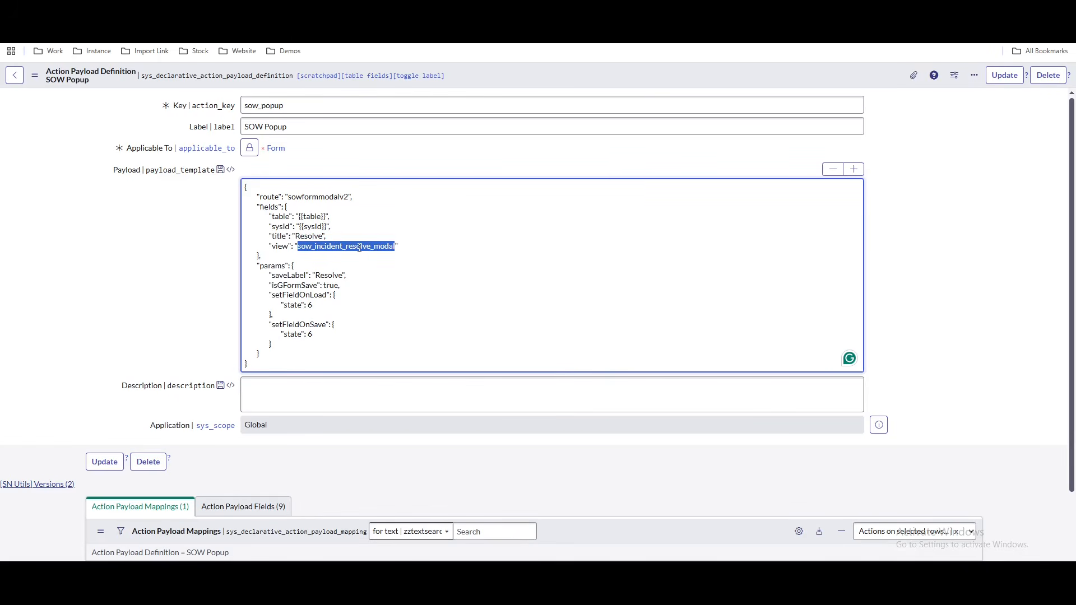
click(179, 11)
click(258, 11)
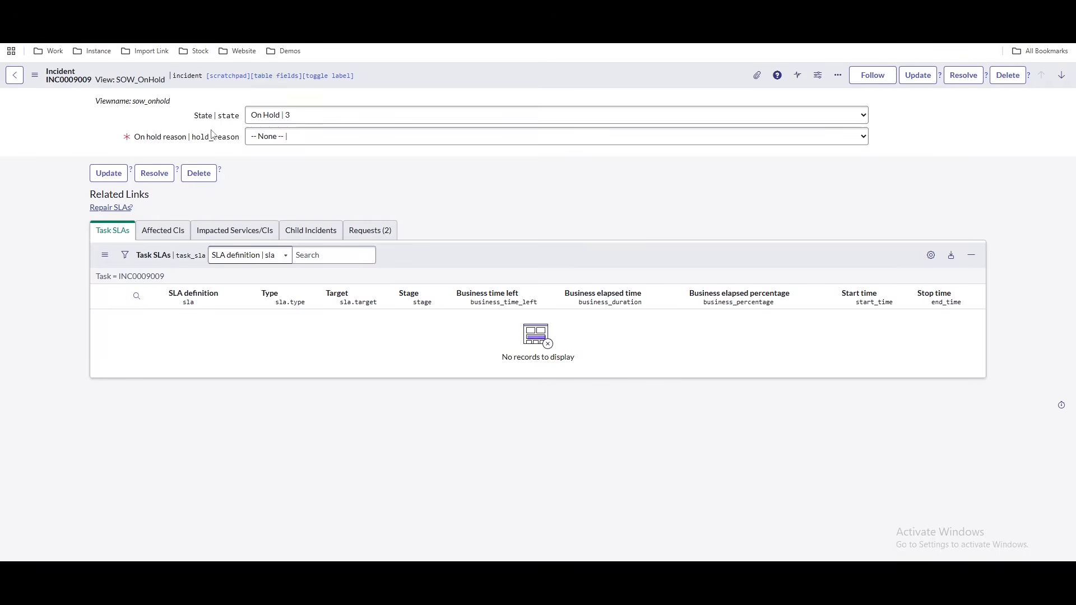
double_click(159, 102)
key(ctrl+c)
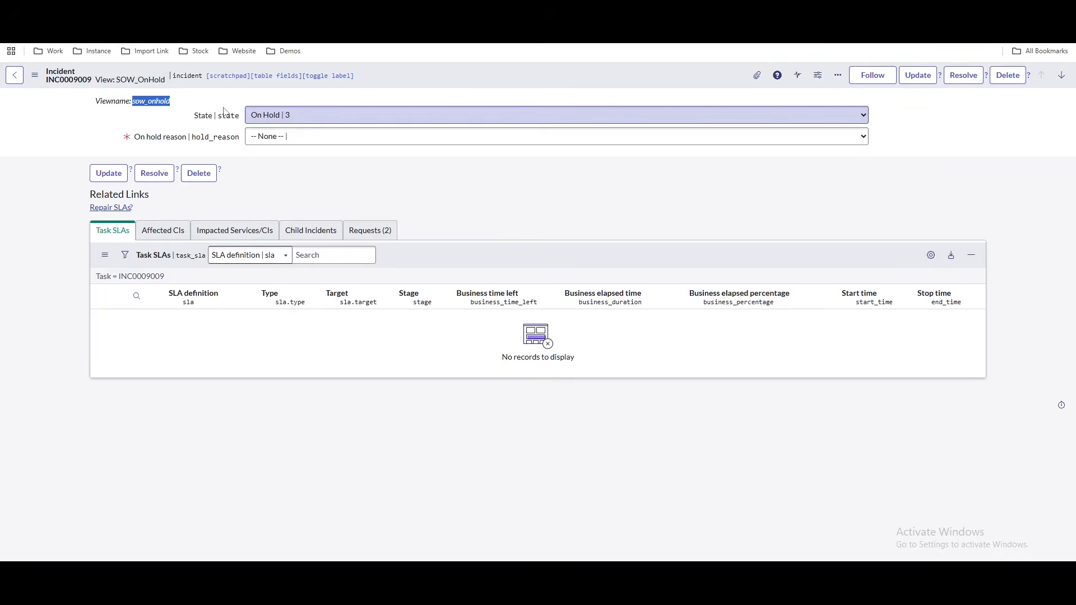
click(633, 13)
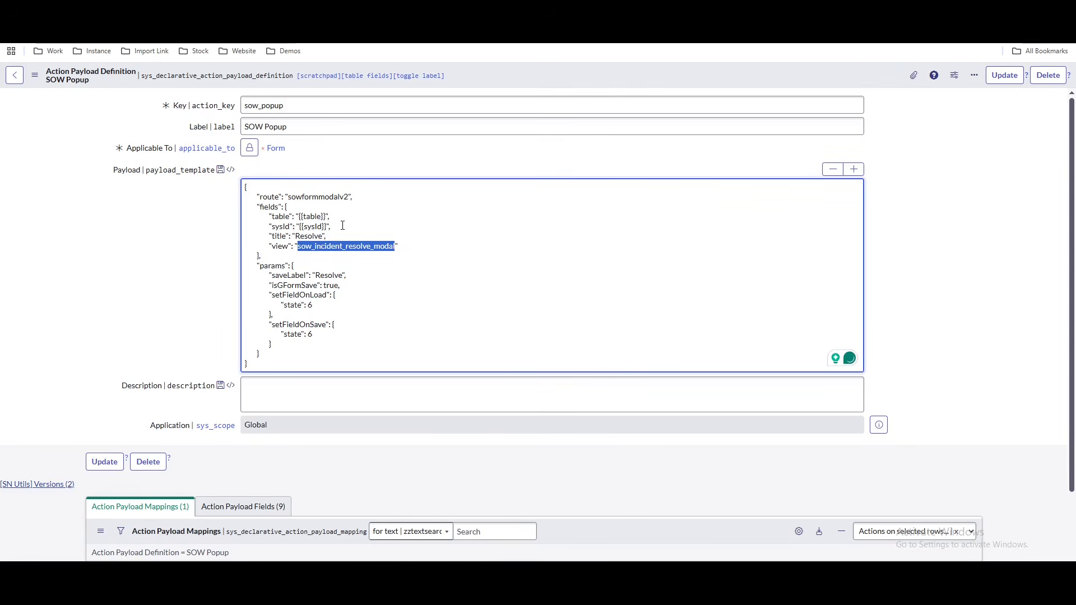
key(ctrl+v)
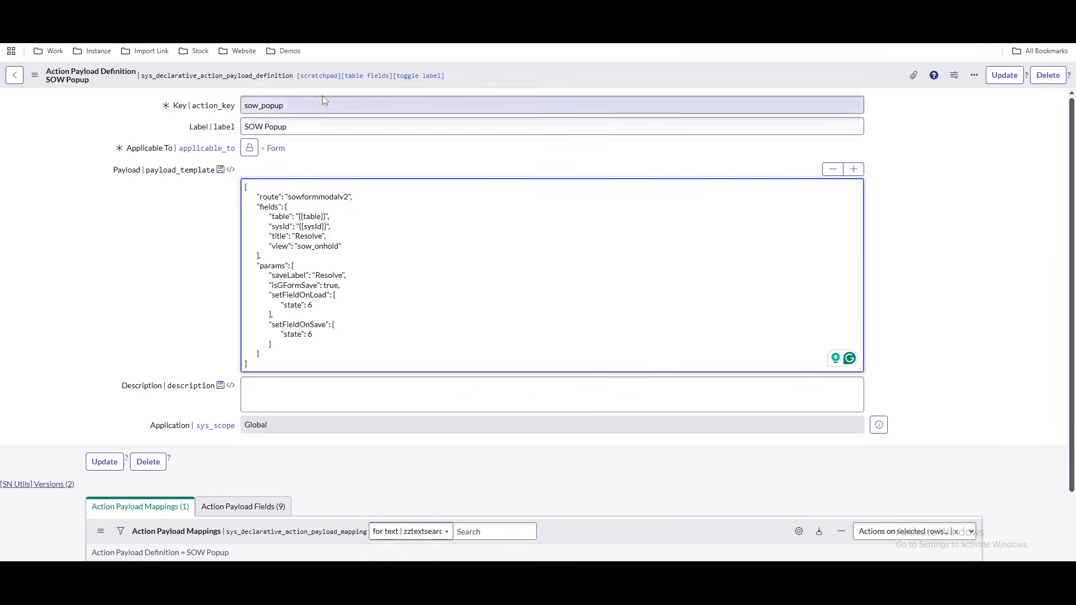
Set the state to 3 in both setFieldOnLoad and setFieldOnSave of the SOW Popup payload and save the record.
click(337, 11)
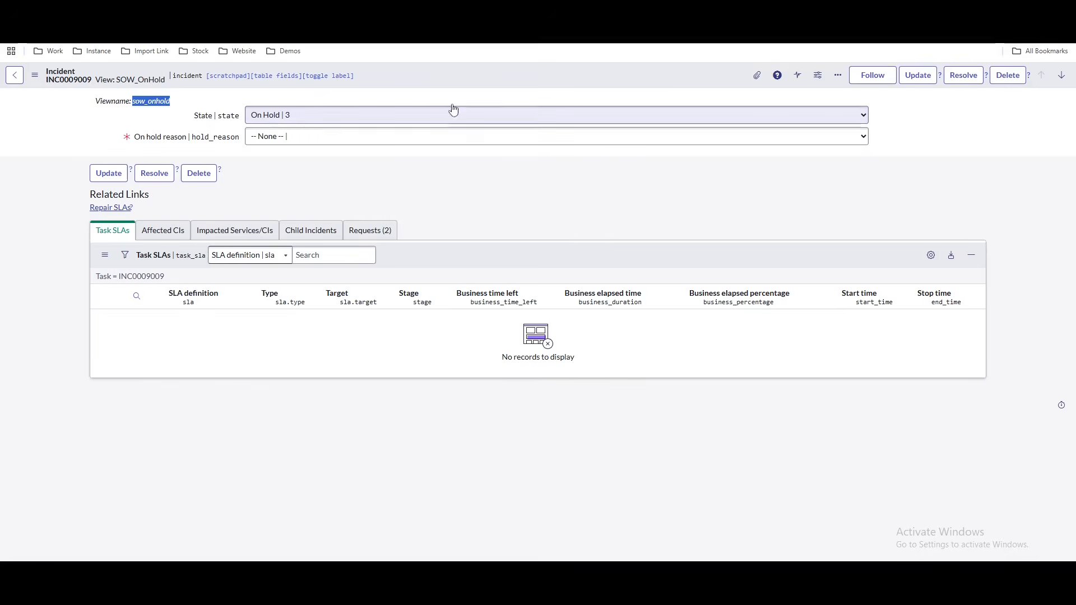
click(403, 11)
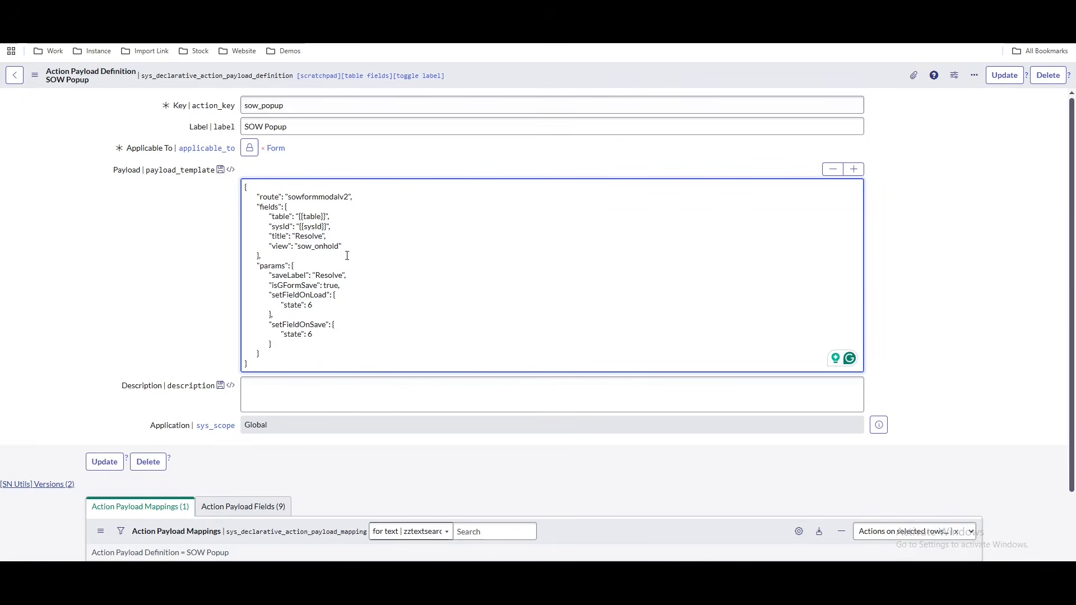
key(BackSpace)
text(3)
text(3)
right_click(587, 69)
click(599, 78)
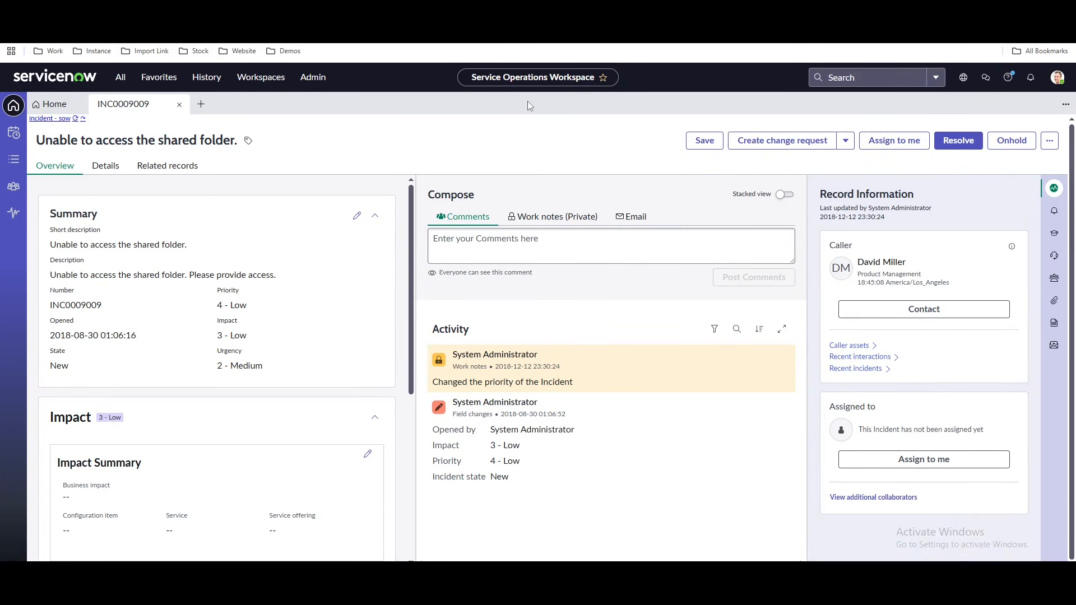
Reload the shared folder incident in the workspace, run the Onhold action, and inspect the modal's title and fields.
key(F5)
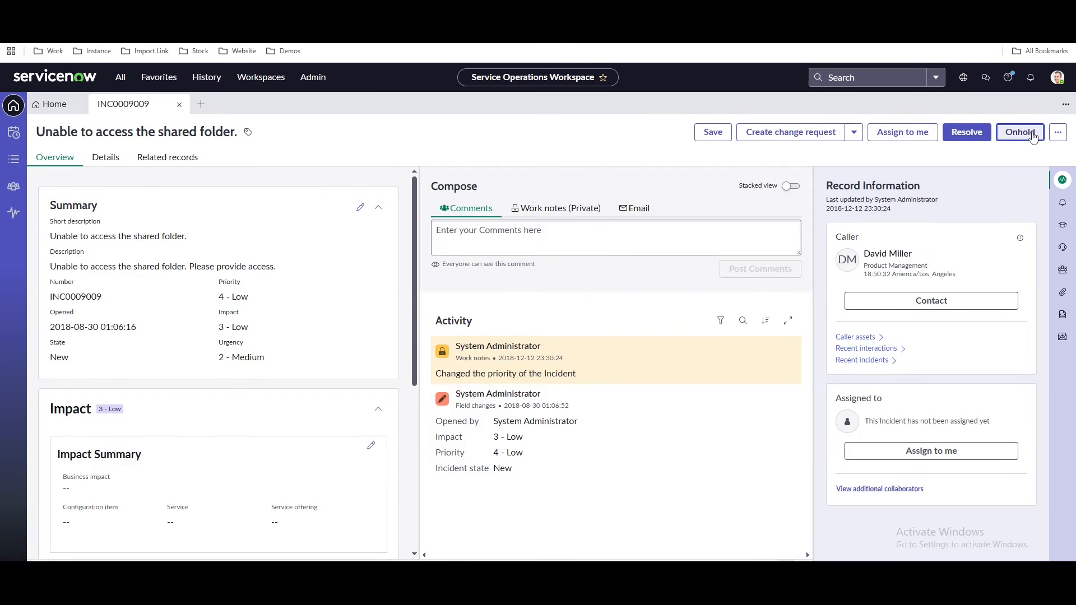
click(1032, 133)
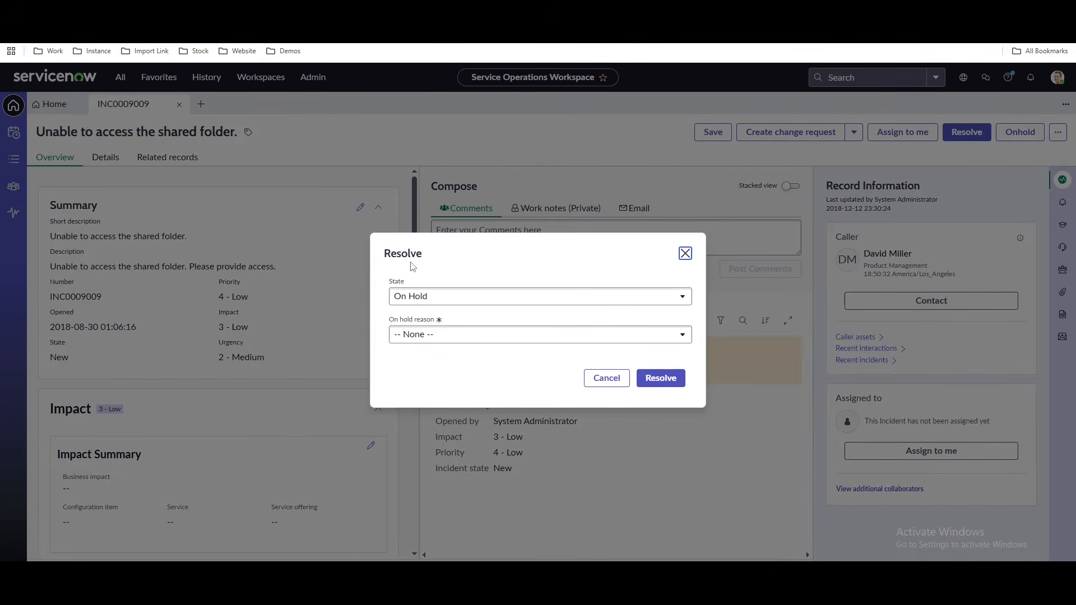
drag(384, 255, 431, 258)
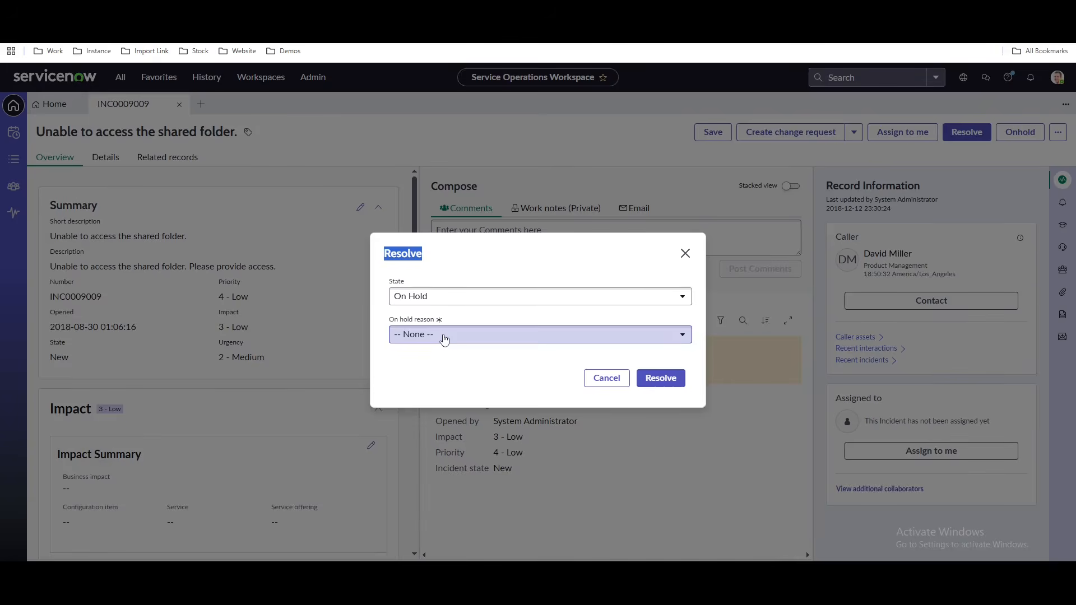
double_click(513, 259)
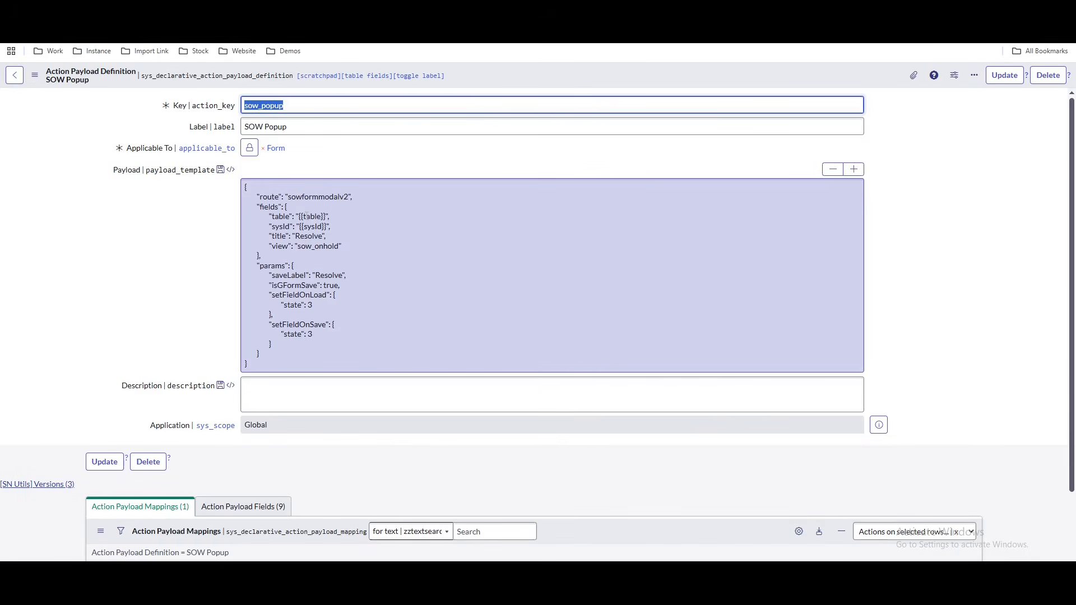
Set saveLabel to OnHold and title to OnHolds in the SOW Popup payload and save the record.
double_click(329, 275)
text(OnHold)
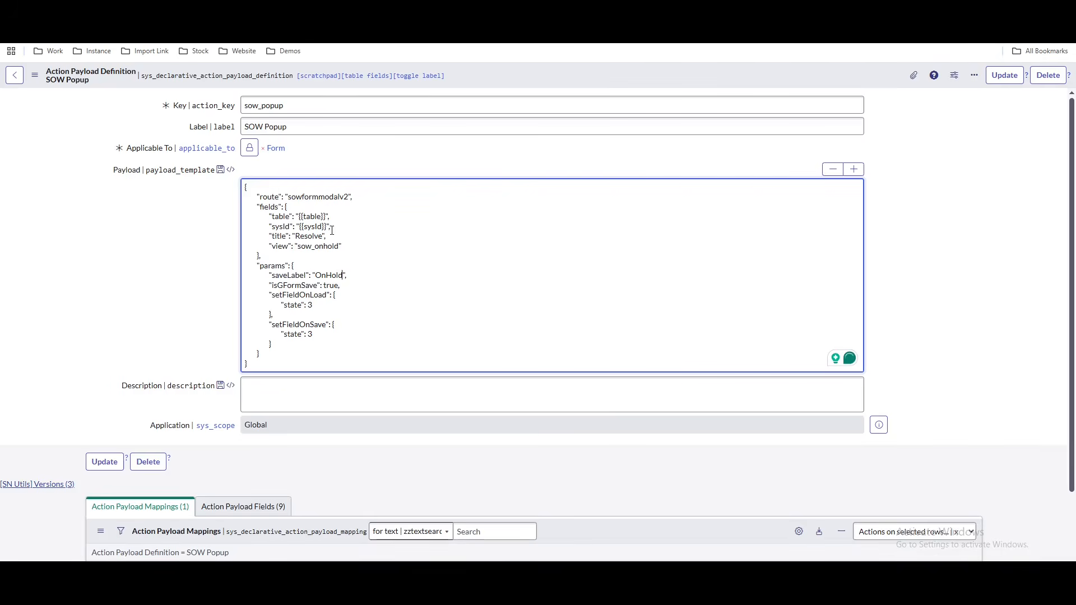
double_click(304, 243)
double_click(304, 236)
text(OnHolds)
right_click(533, 76)
click(542, 85)
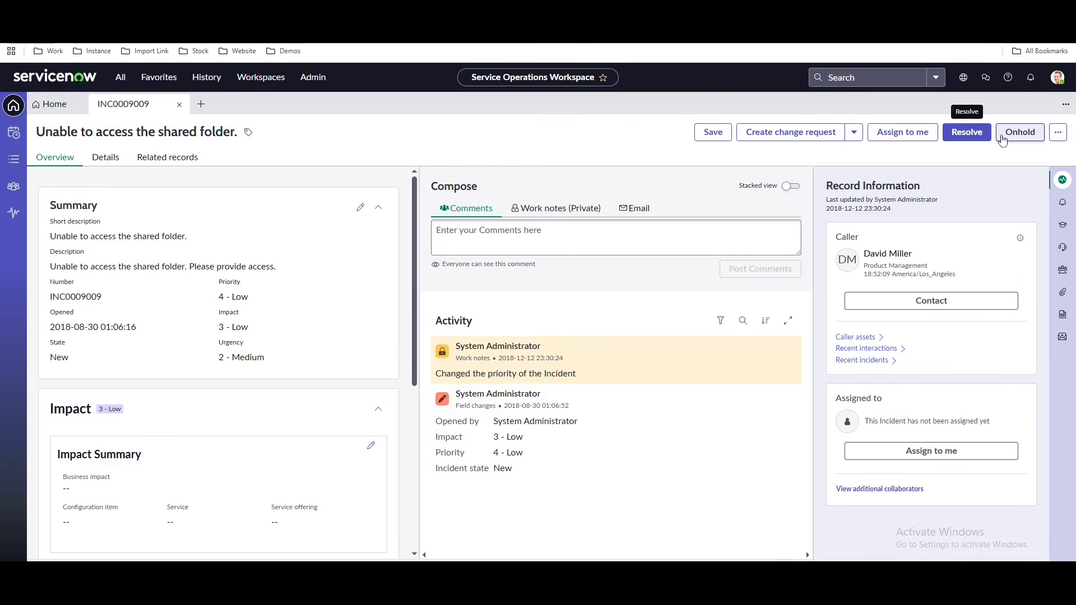
Try to put the shared folder incident on hold through the Onhold action with reason Awaiting Caller, and expand the resulting message.
click(1003, 138)
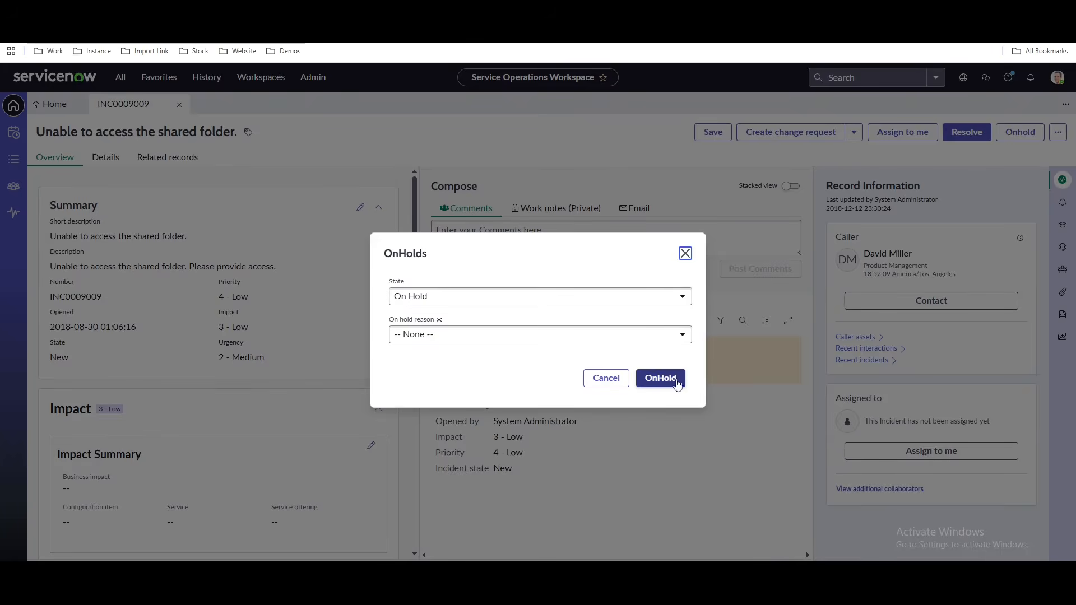
click(440, 342)
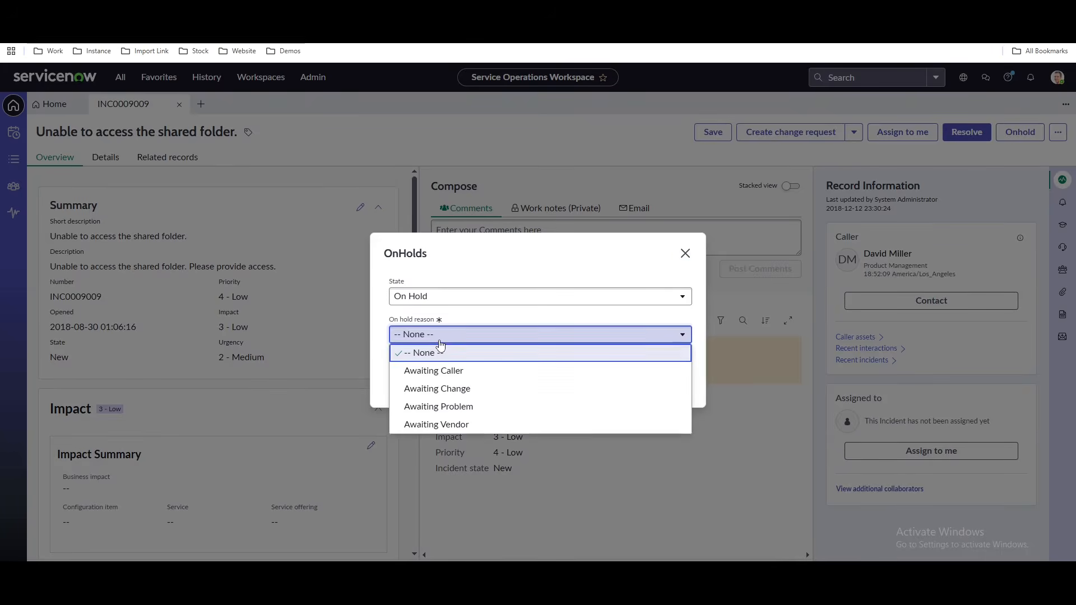
click(440, 371)
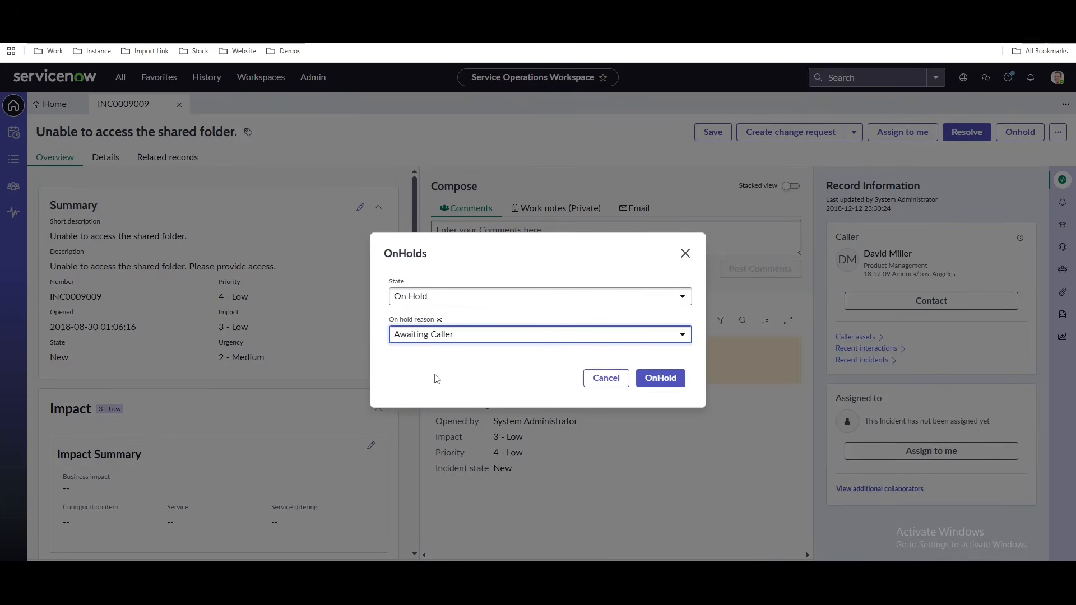
click(678, 385)
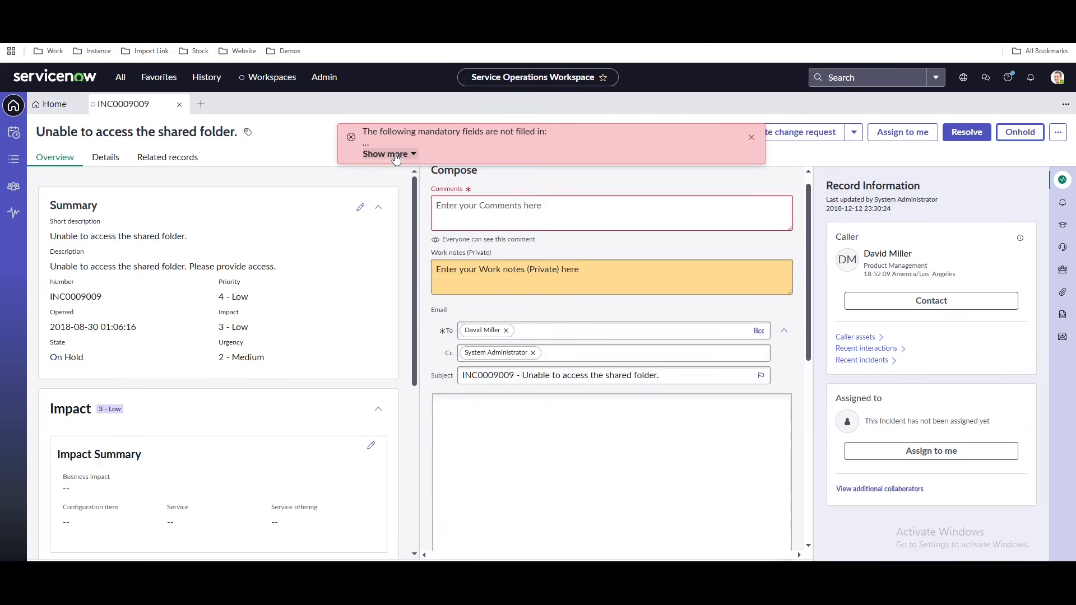
click(395, 154)
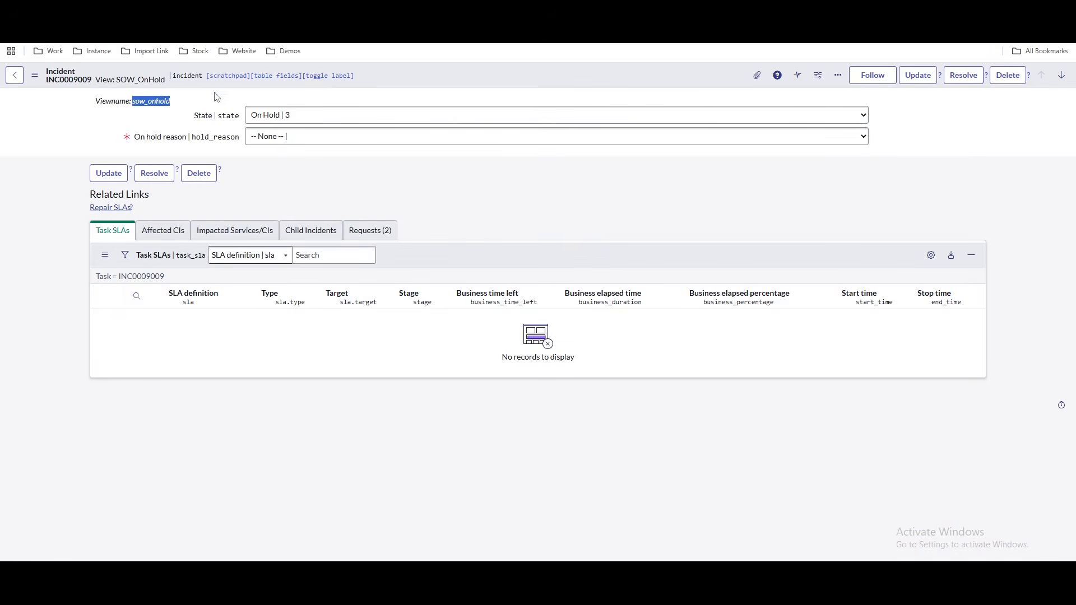
Add the Additional comments field below On hold reason in the SOW_OnHold view's incident form layout and save it.
right_click(179, 73)
mouse_move(213, 277)
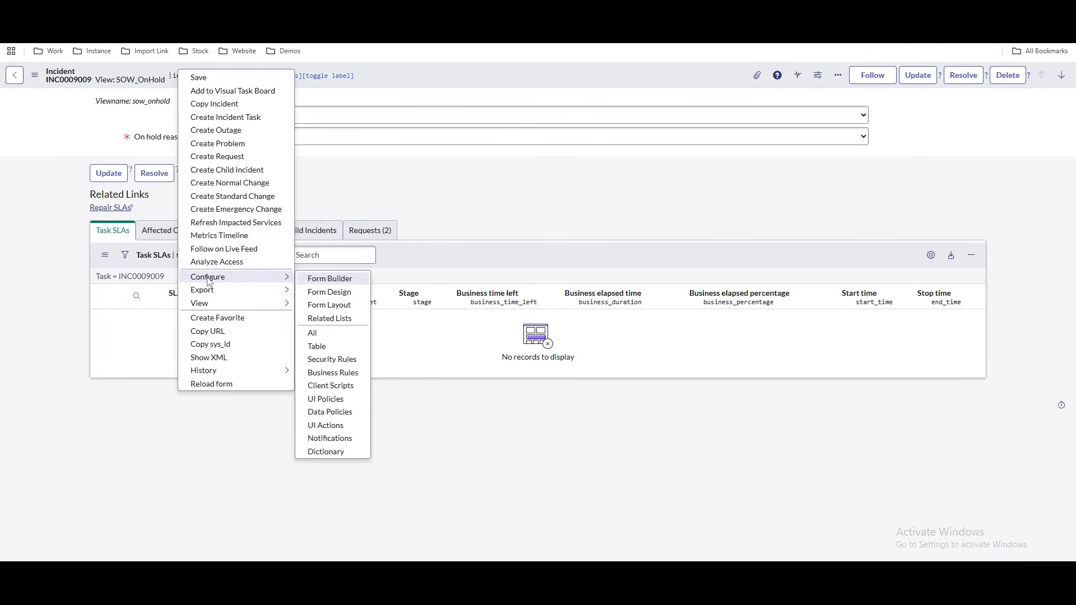
click(331, 306)
click(586, 101)
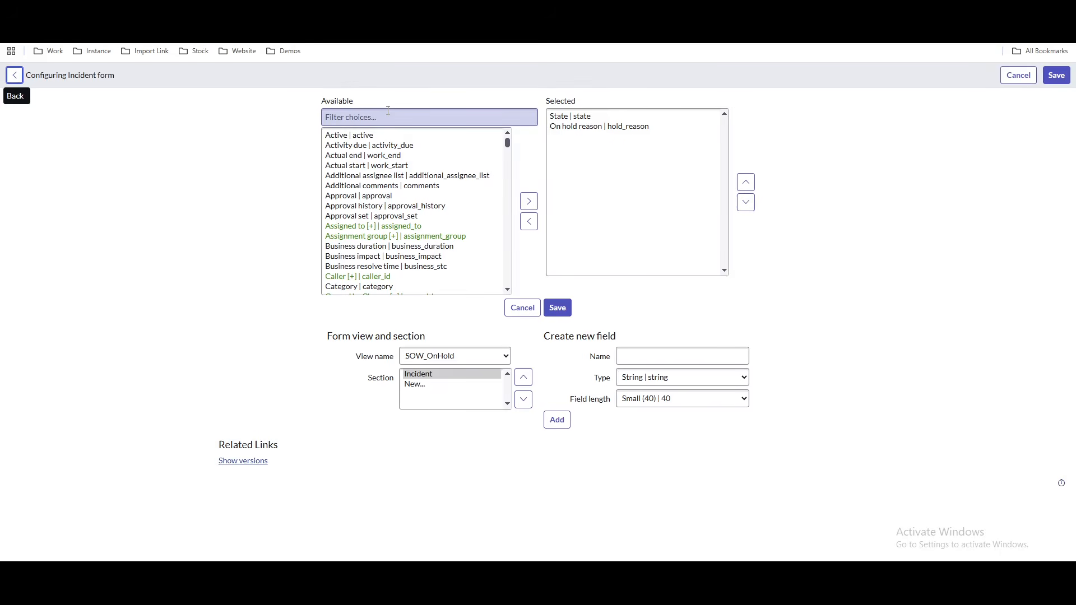
click(387, 111)
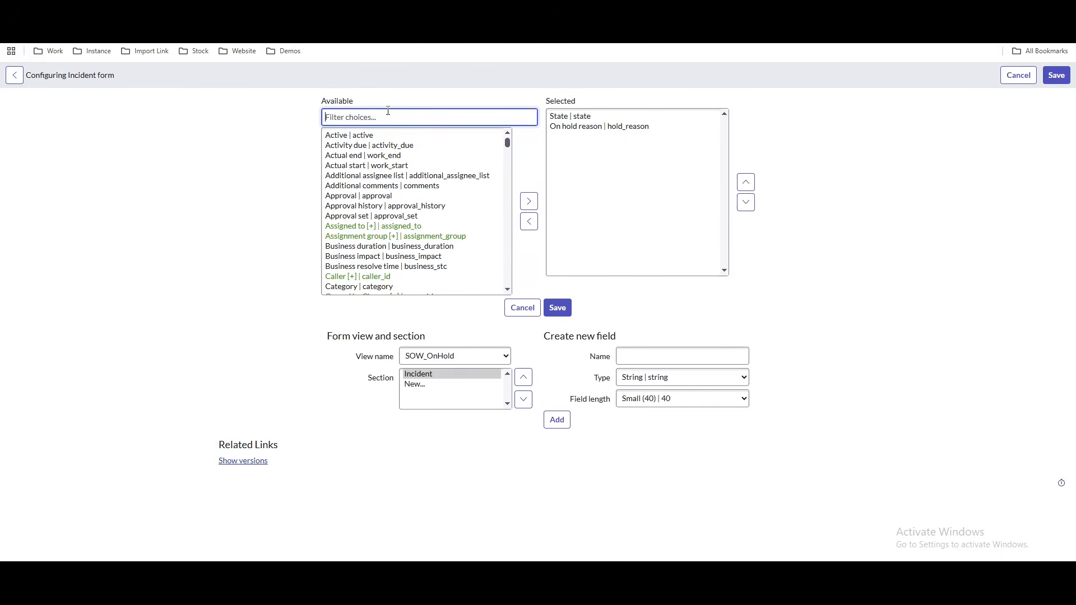
text(co)
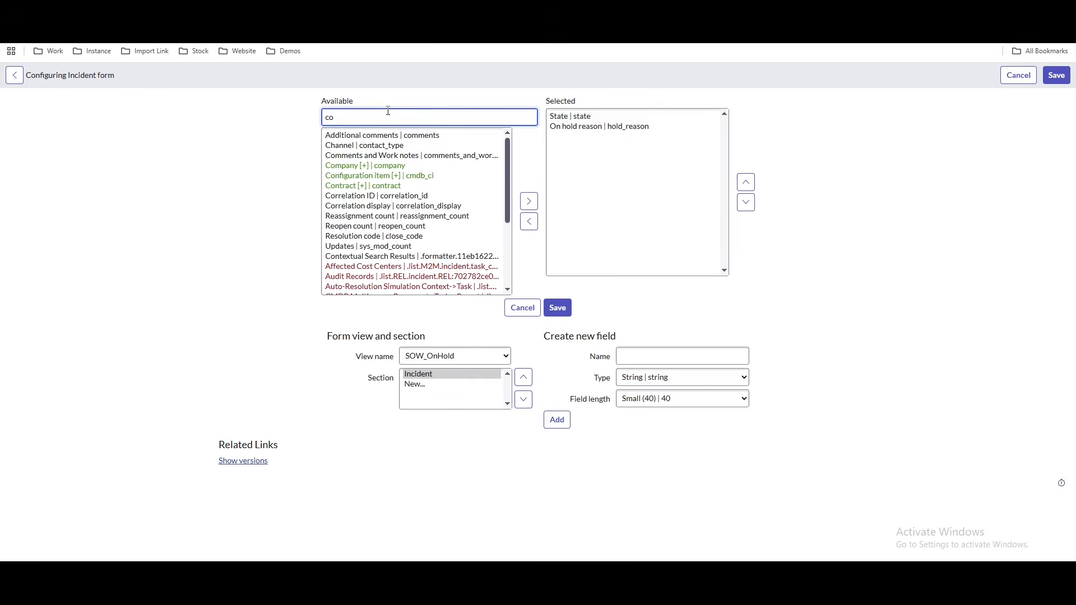
text(m)
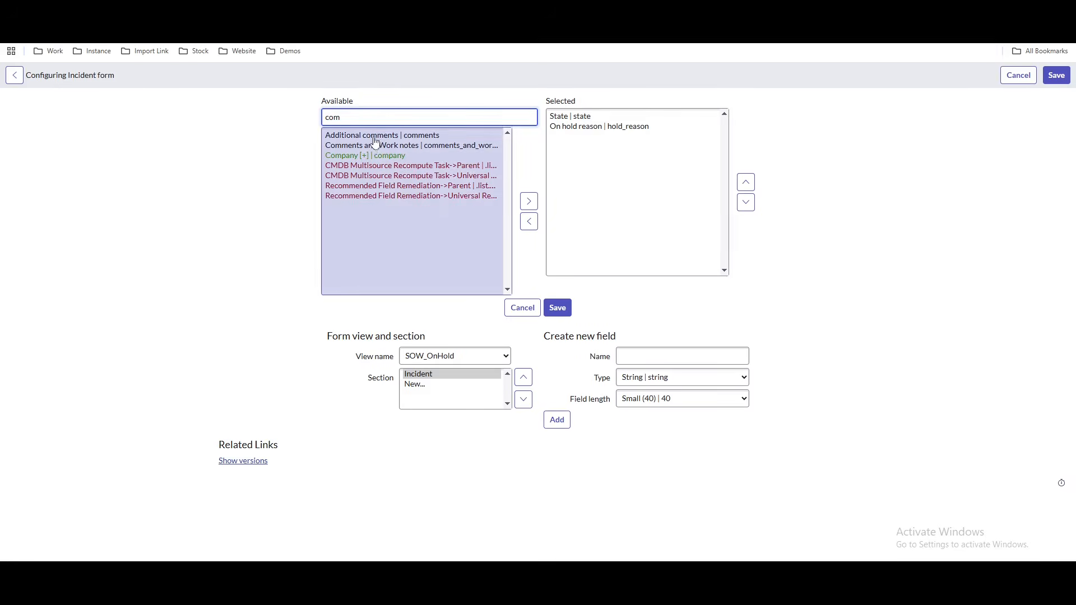
double_click(381, 135)
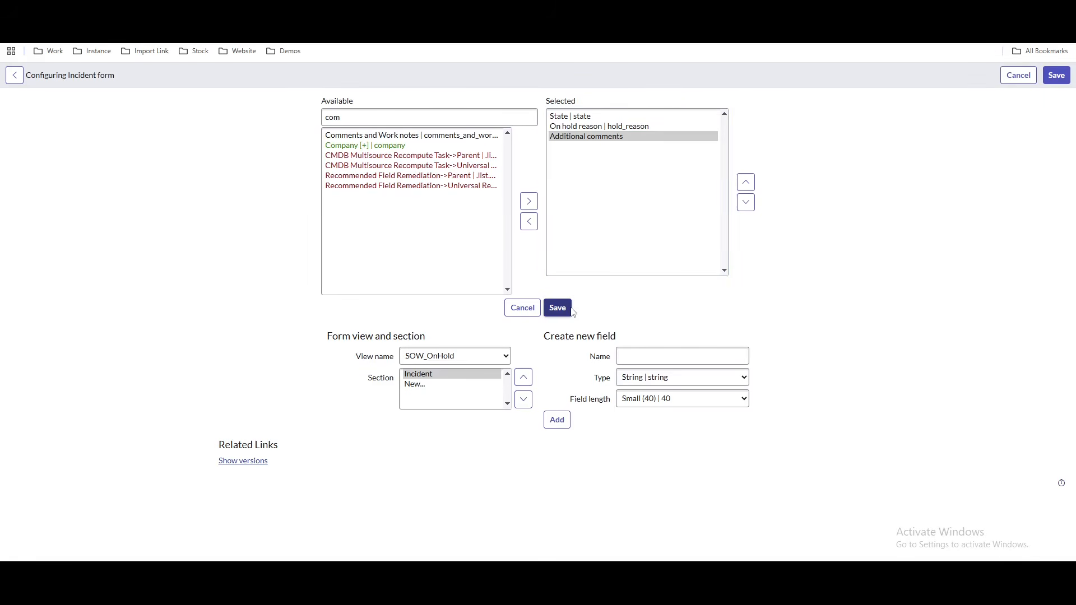
click(570, 309)
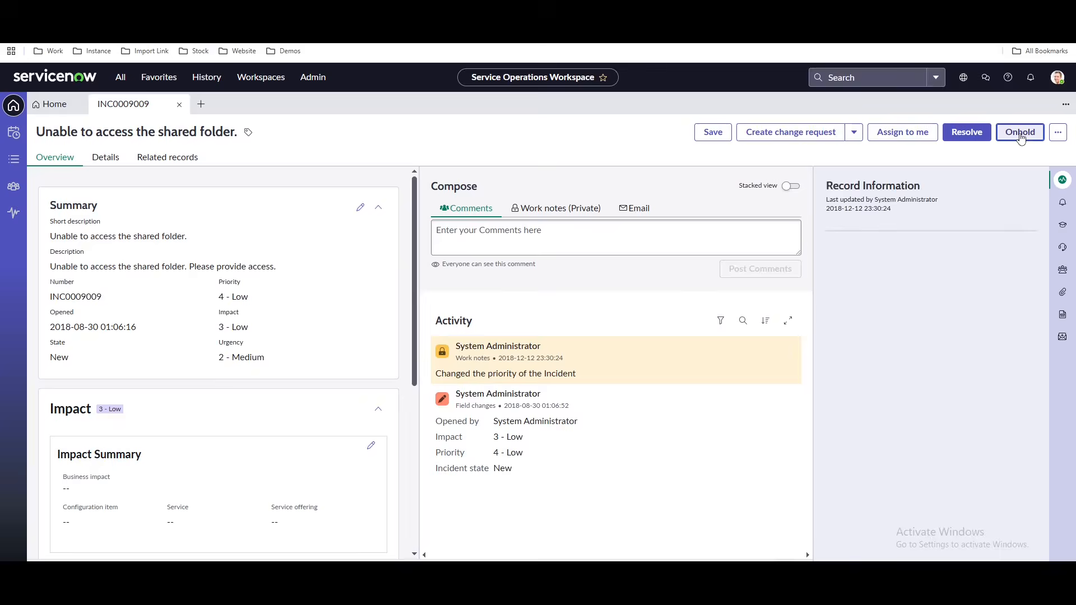
Run the Onhold action on the shared folder incident and submit it with reason Awaiting Caller and the additional comment "onhold".
click(1020, 133)
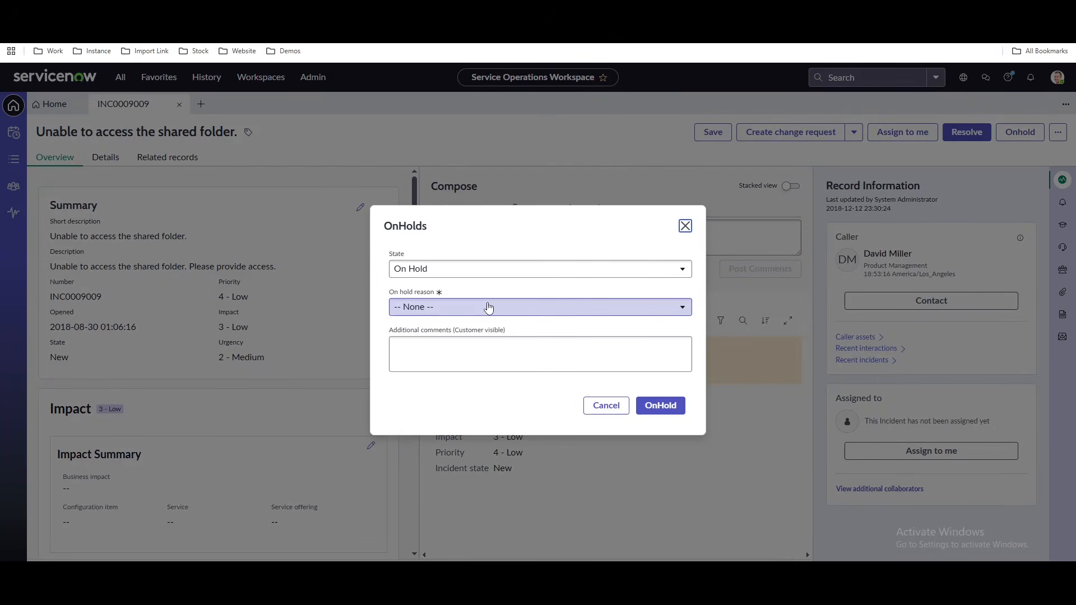
click(489, 307)
click(469, 344)
click(470, 360)
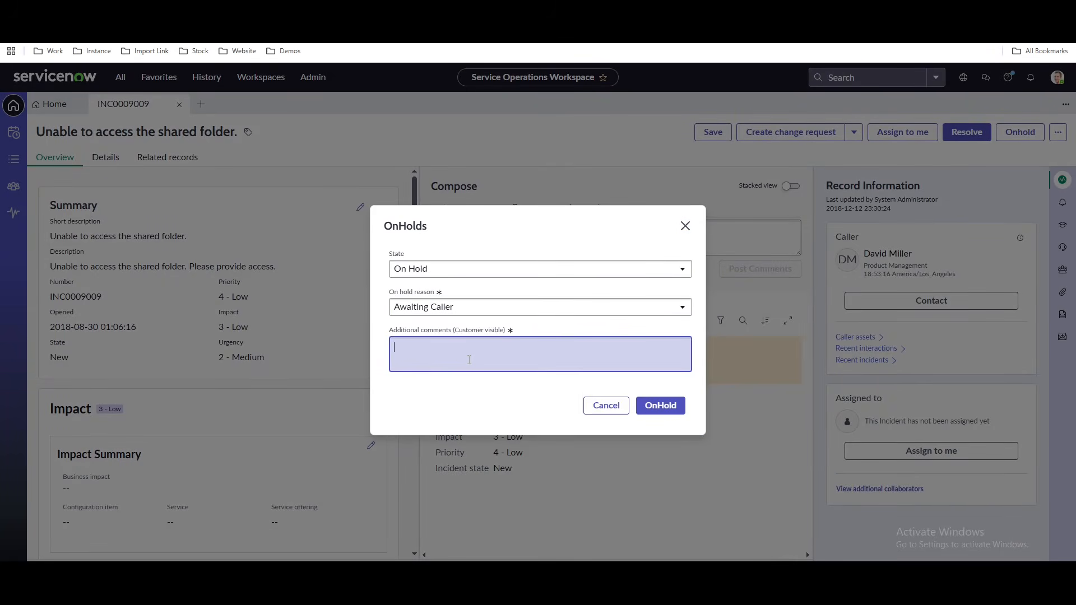
text(onhold)
click(667, 409)
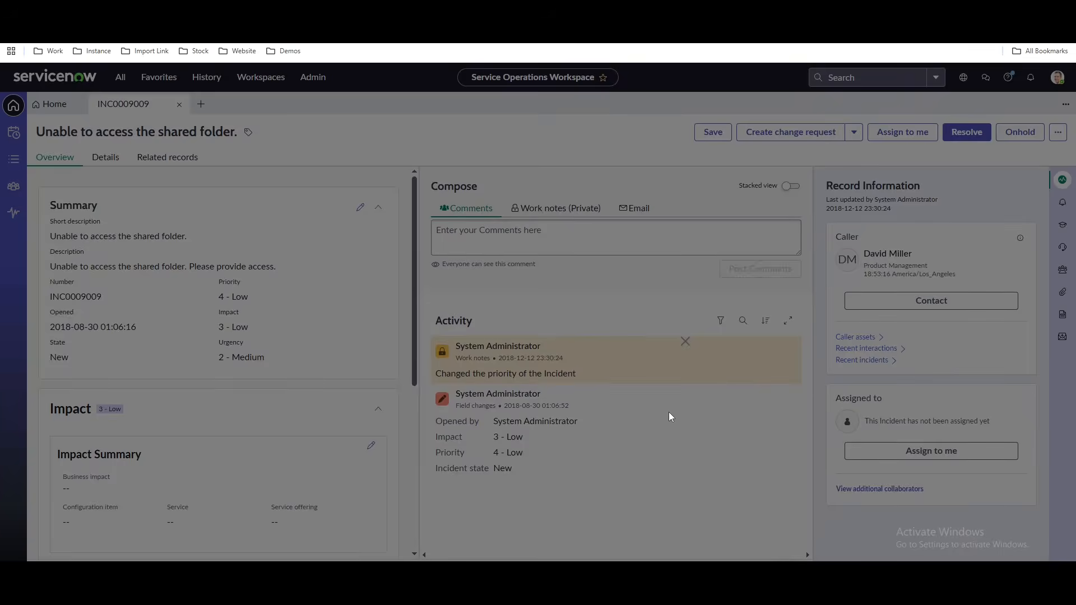